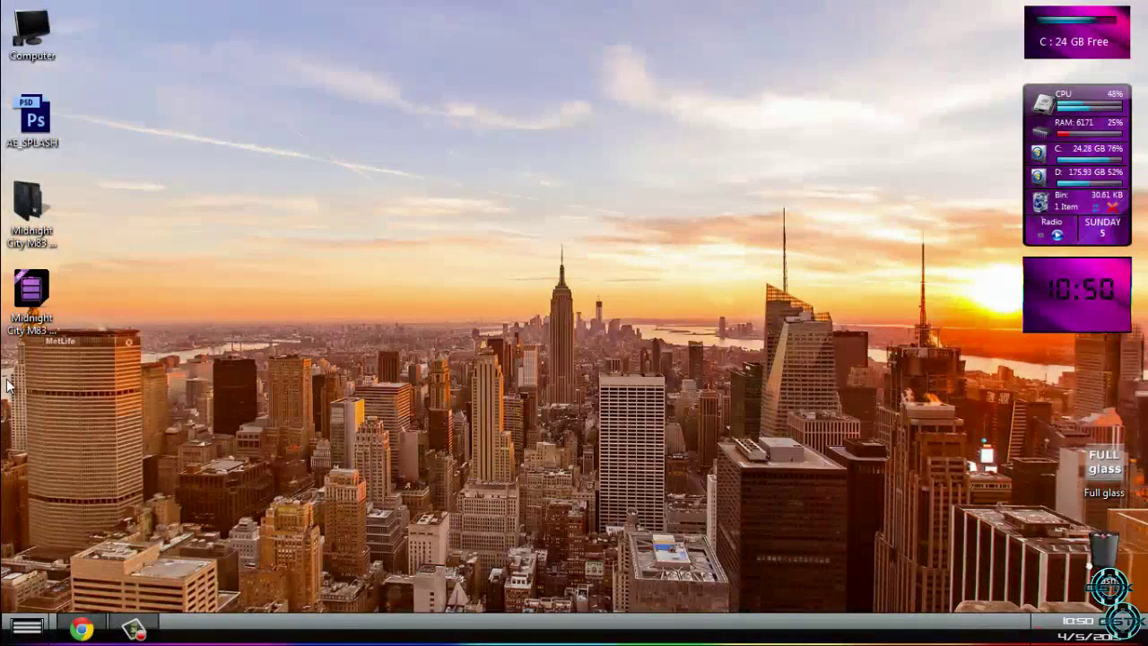
Step: Select the Midnight City M83 W7 theme folder on the desktop
left_click(32, 211)
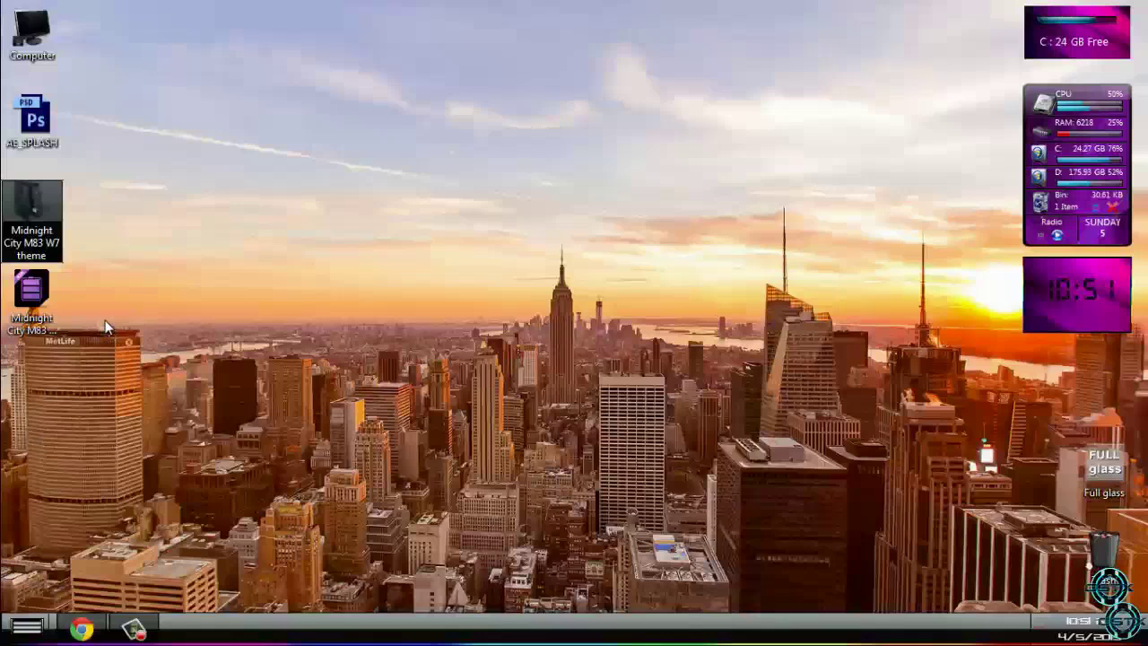
left_click(36, 286)
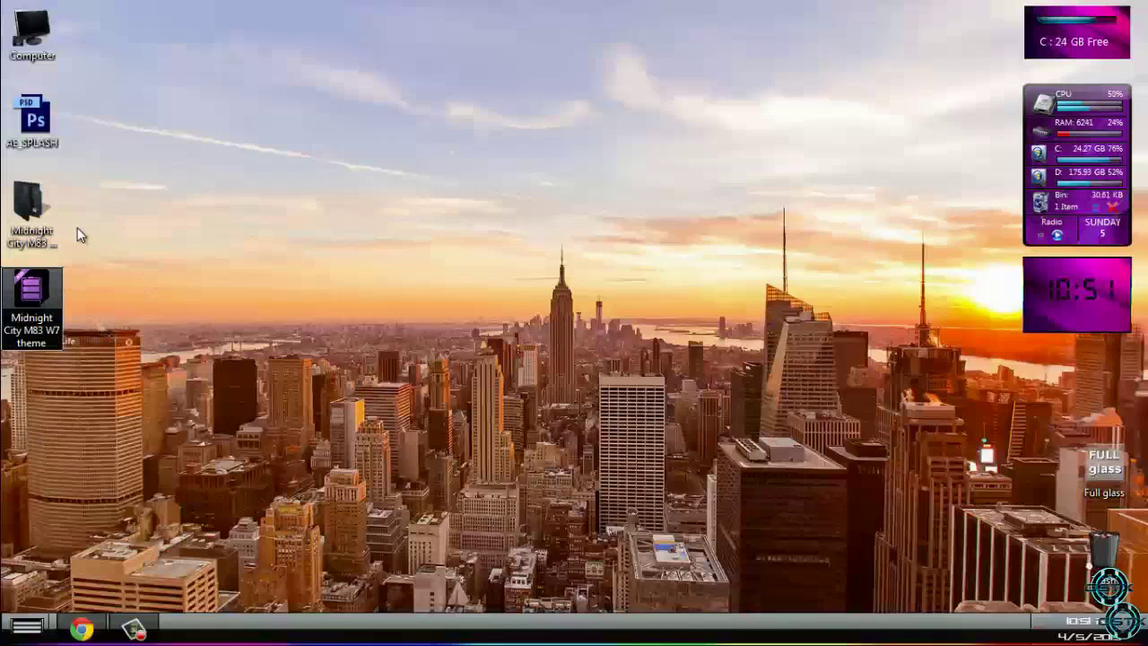
left_click(52, 235)
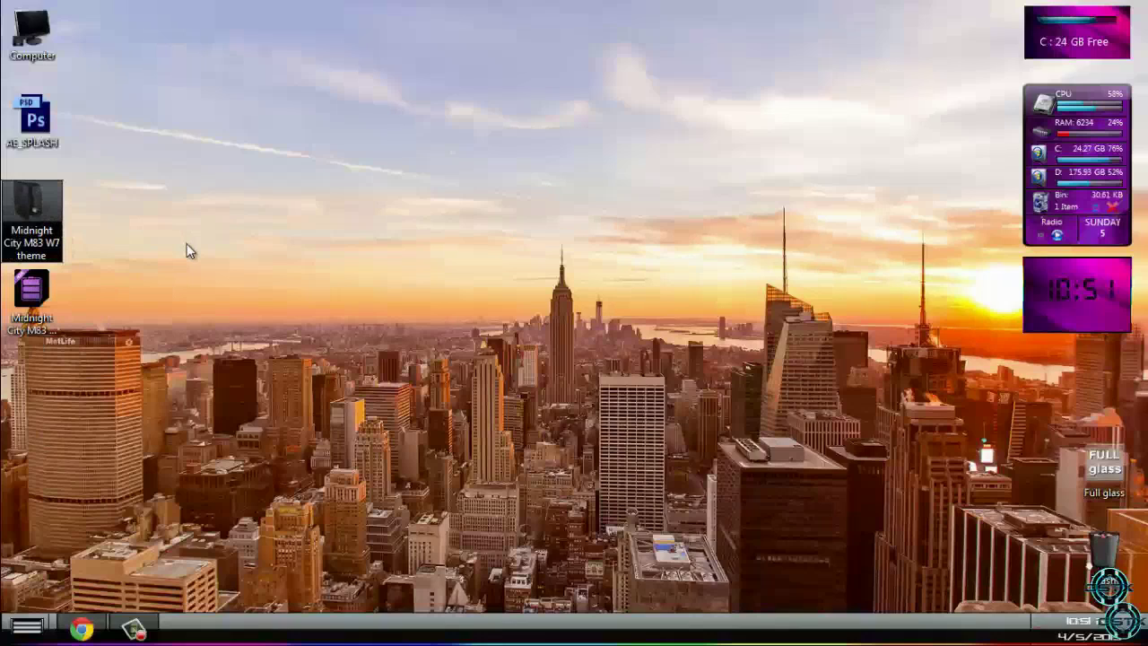
left_click(40, 295)
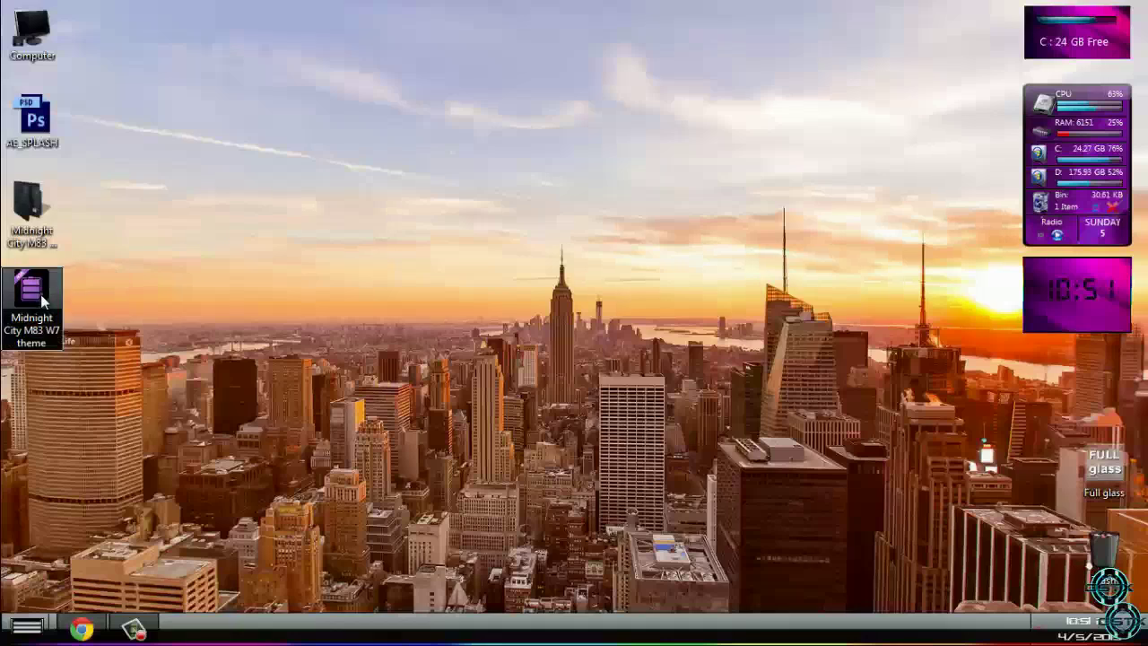
left_click(41, 232)
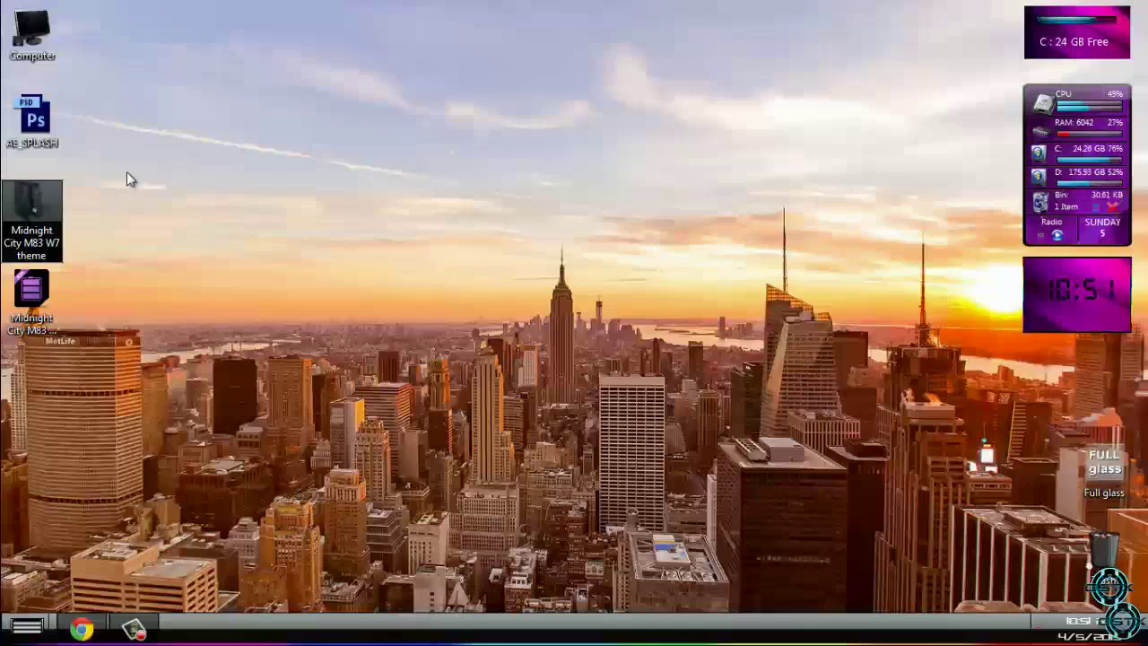
left_click(45, 294)
left_click(54, 251)
Step: Refresh the desktop several times, briefly opening and closing the Start menu
left_click_drag(109, 186, 147, 310)
right_click(111, 160)
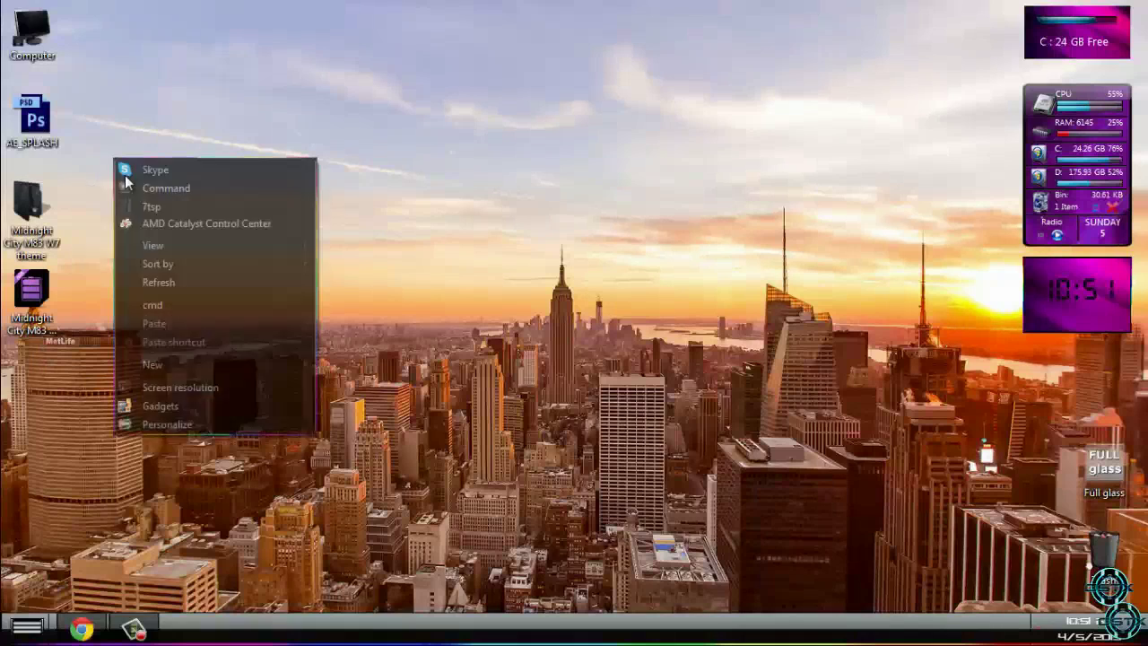
left_click(154, 277)
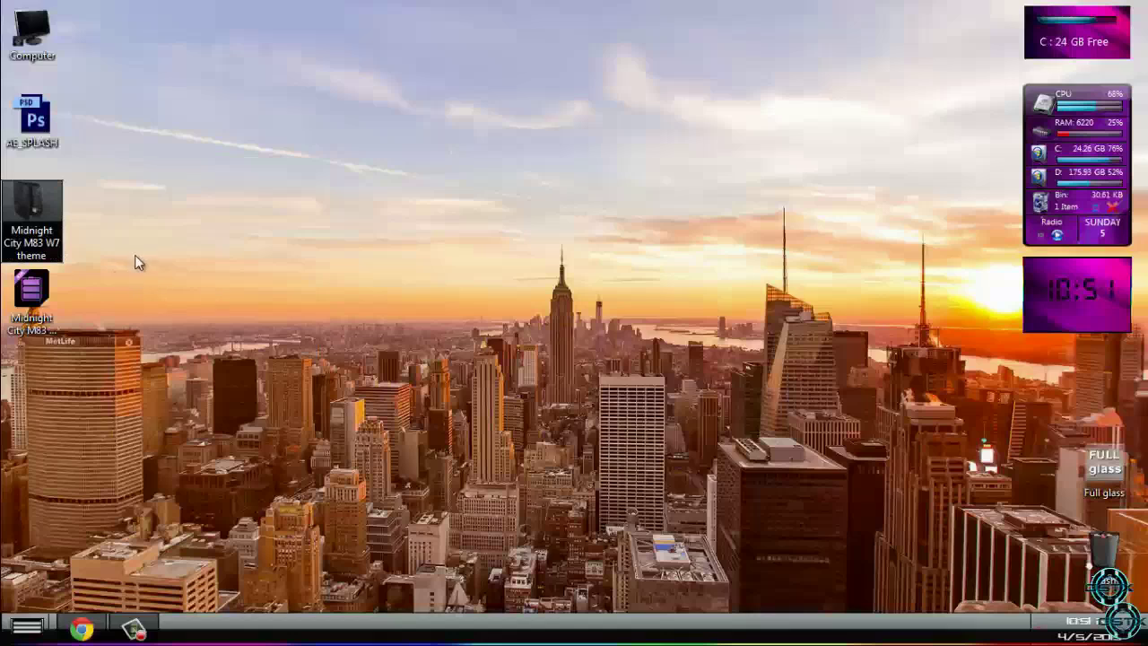
mouse_move(57, 305)
right_click(148, 237)
left_click(191, 359)
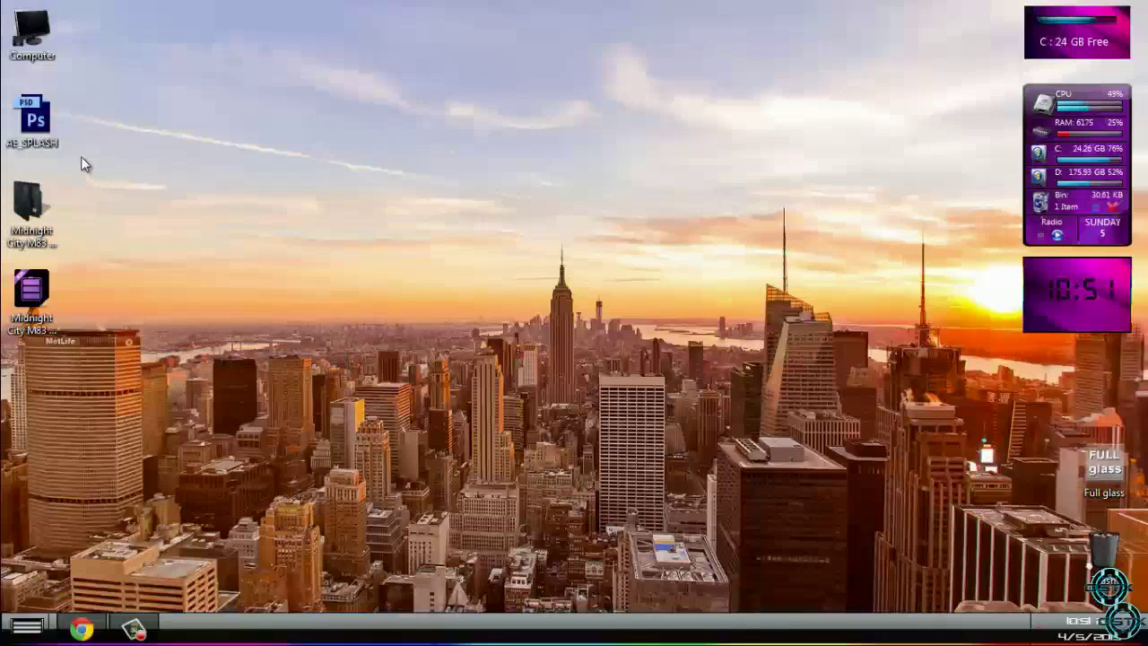
left_click(27, 626)
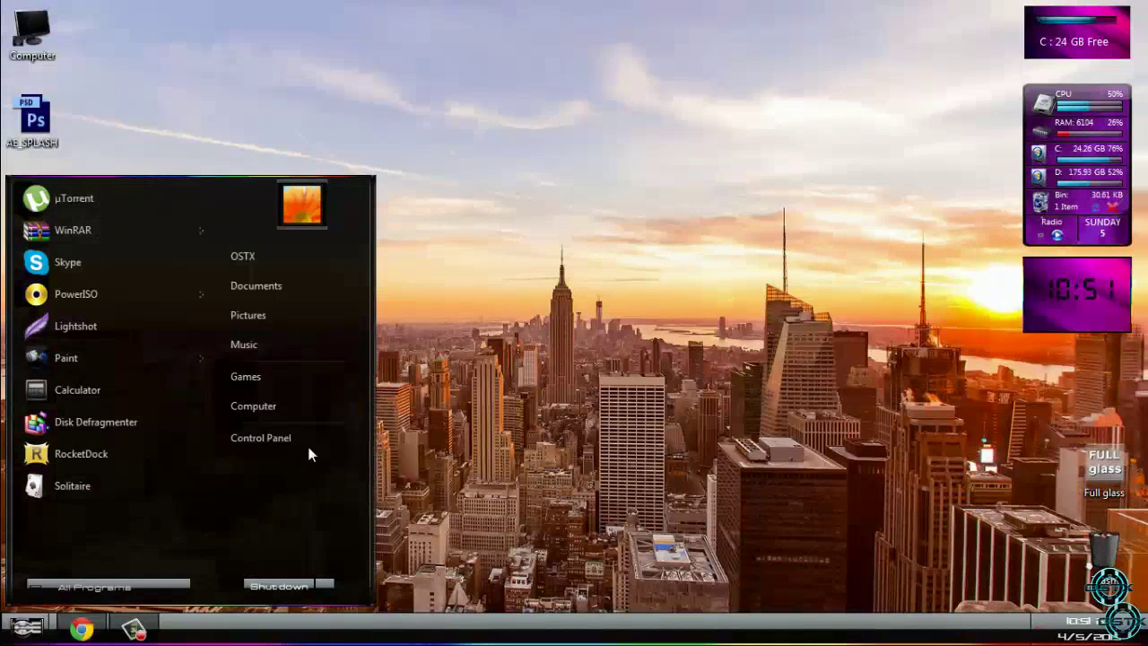
left_click(461, 292)
right_click(135, 209)
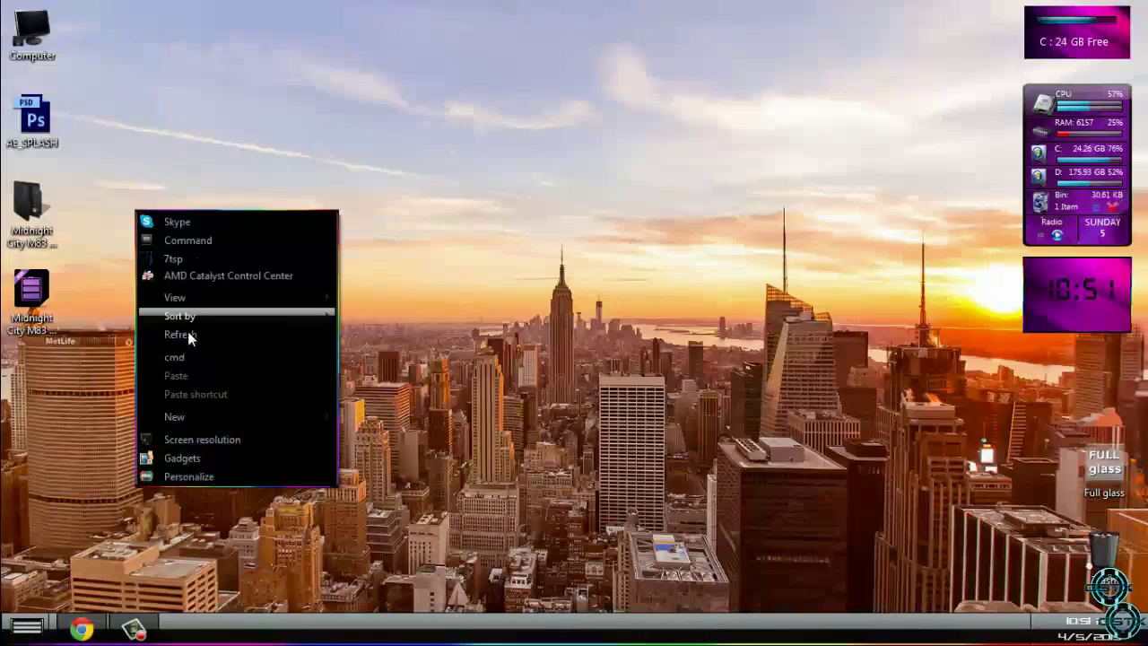
left_click(179, 333)
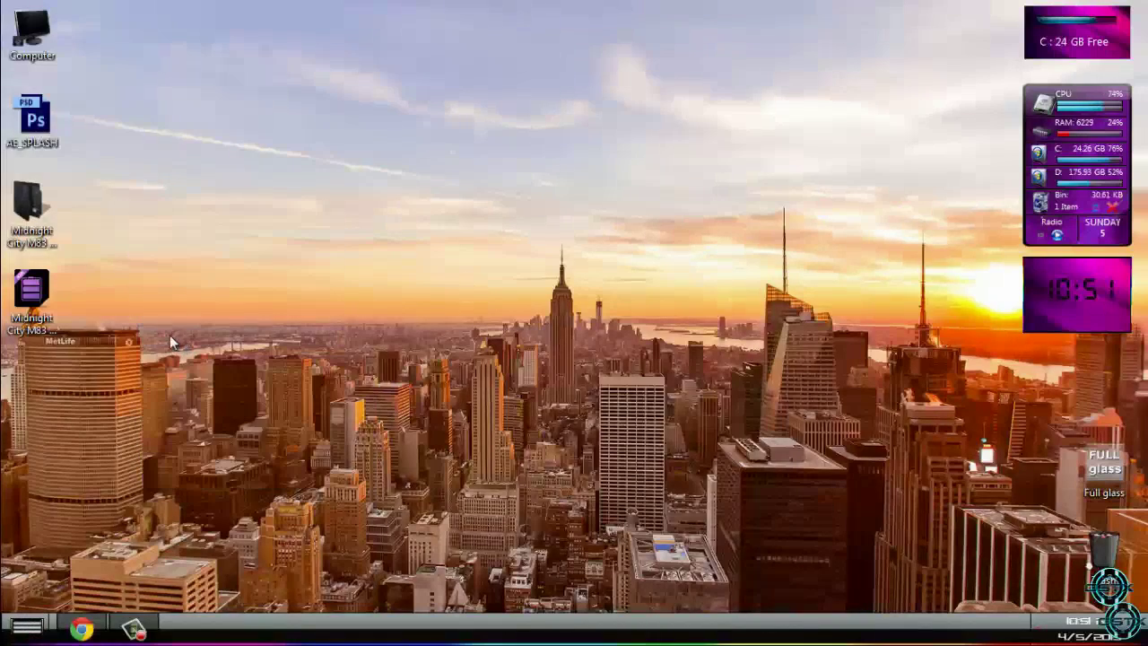
Step: Run the Midnight Theme Pack from 'Theme installation setup here', accept, and extract its files
double_click(32, 204)
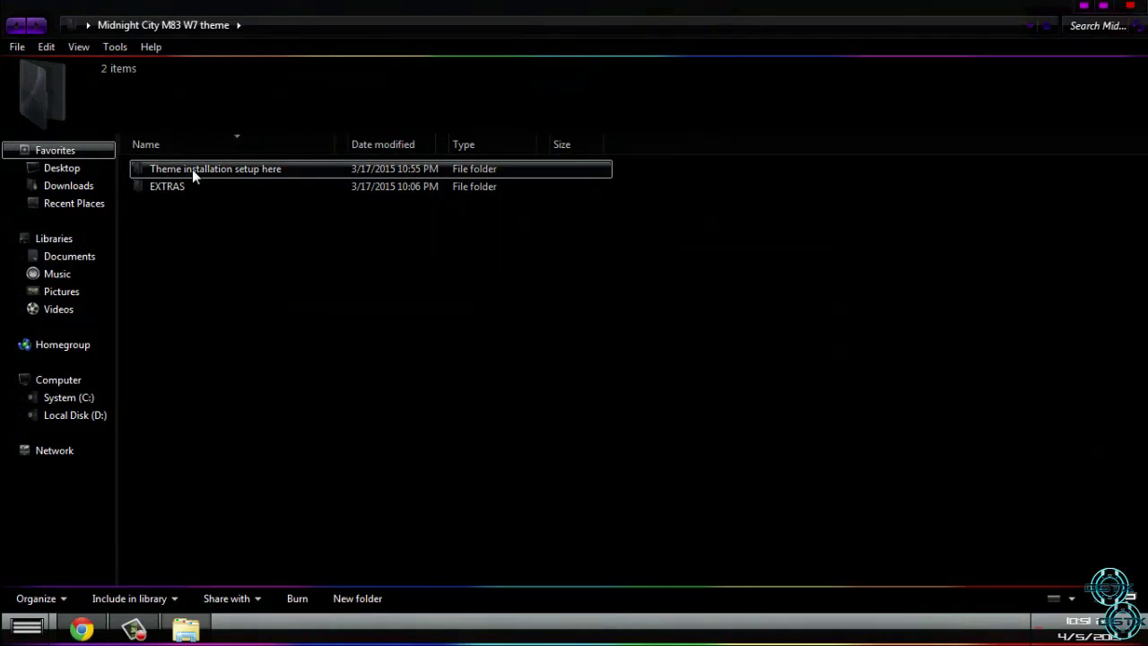
double_click(265, 176)
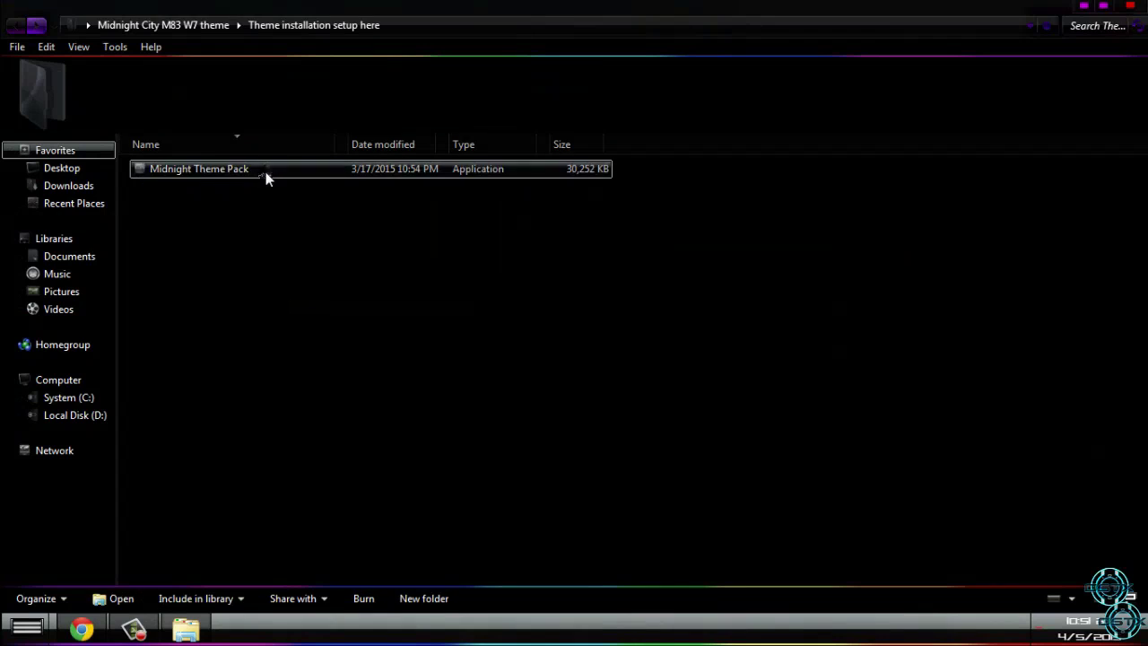
double_click(195, 169)
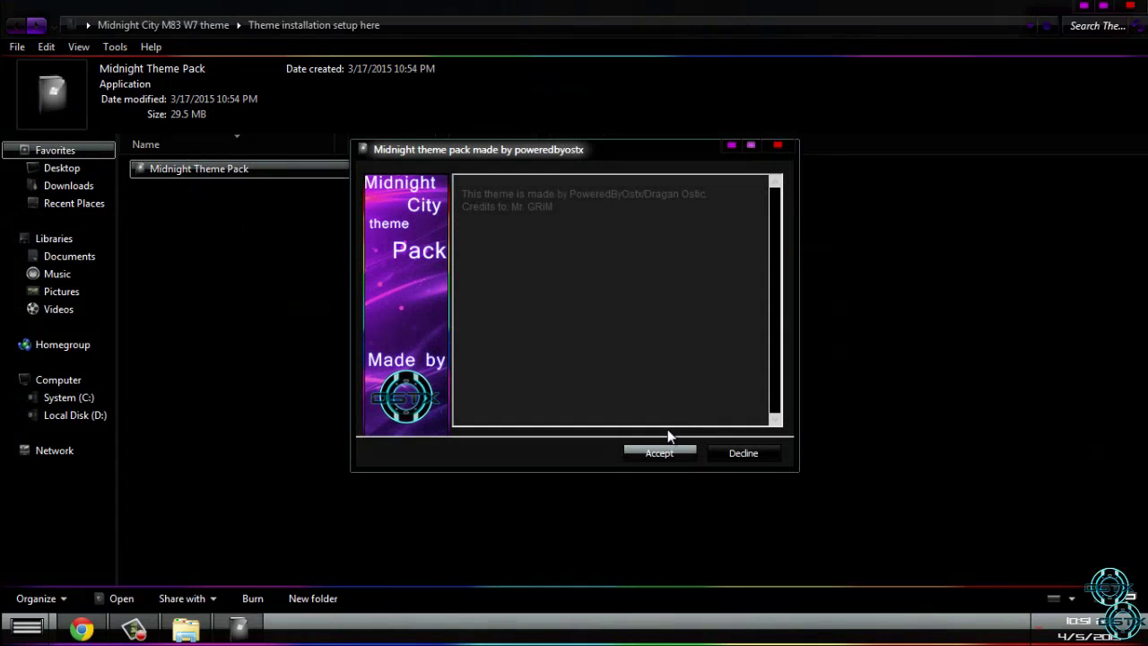
left_click(660, 452)
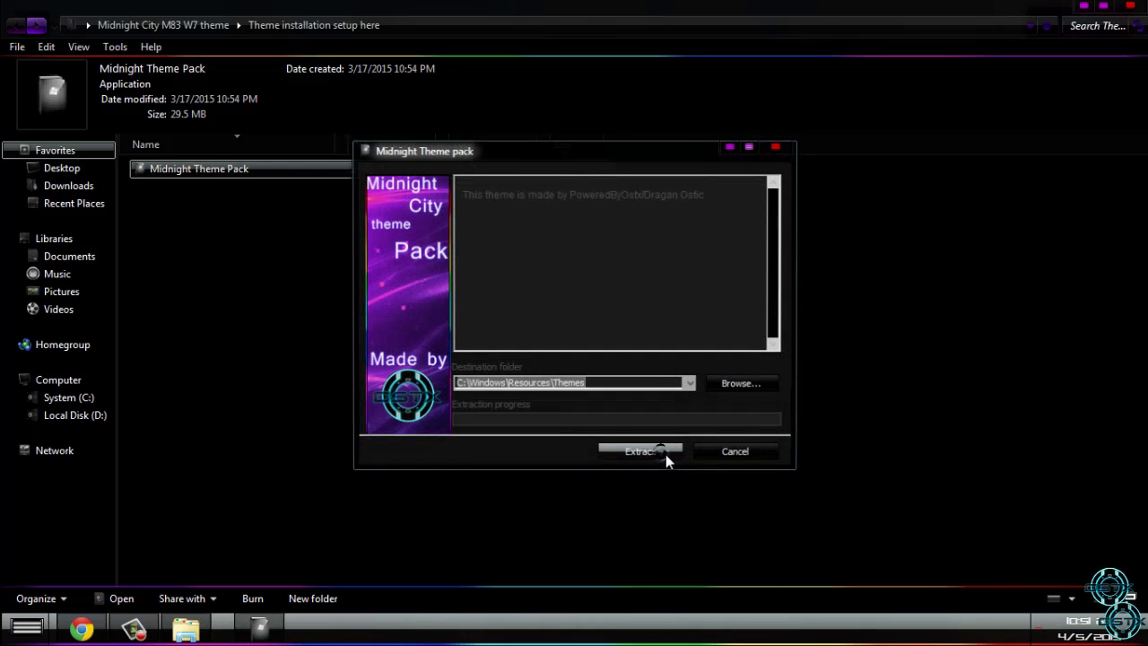
left_click(738, 456)
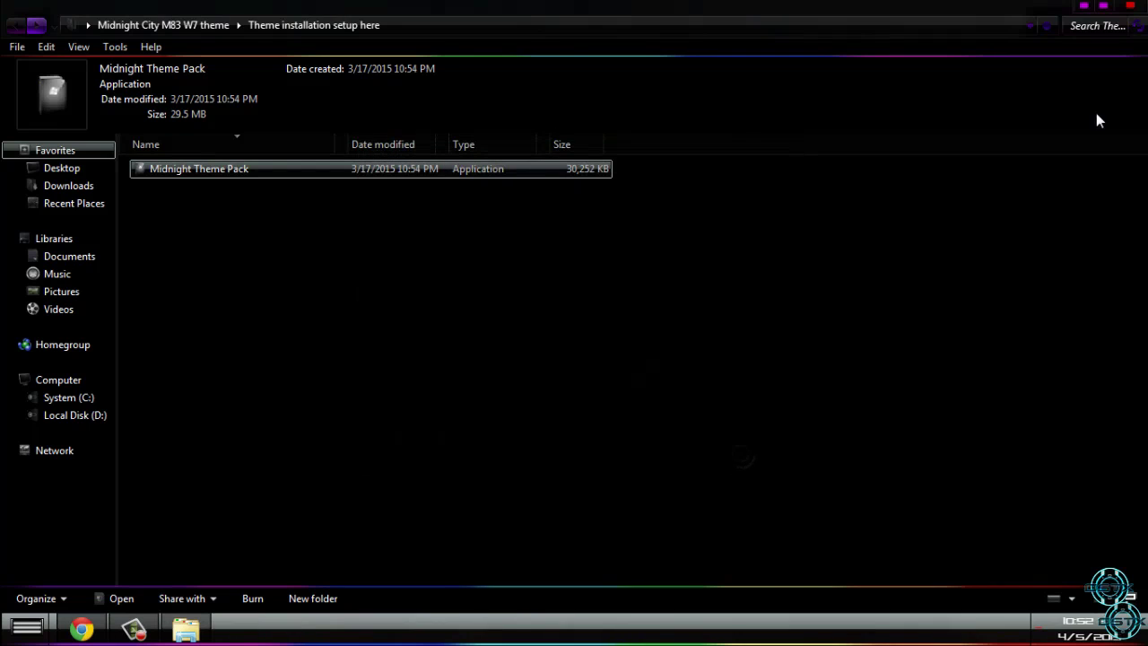
left_click(1129, 6)
Step: From the desktop's Personalize window, apply the M83 Midnight City theme and close the window
right_click(525, 496)
left_click(541, 490)
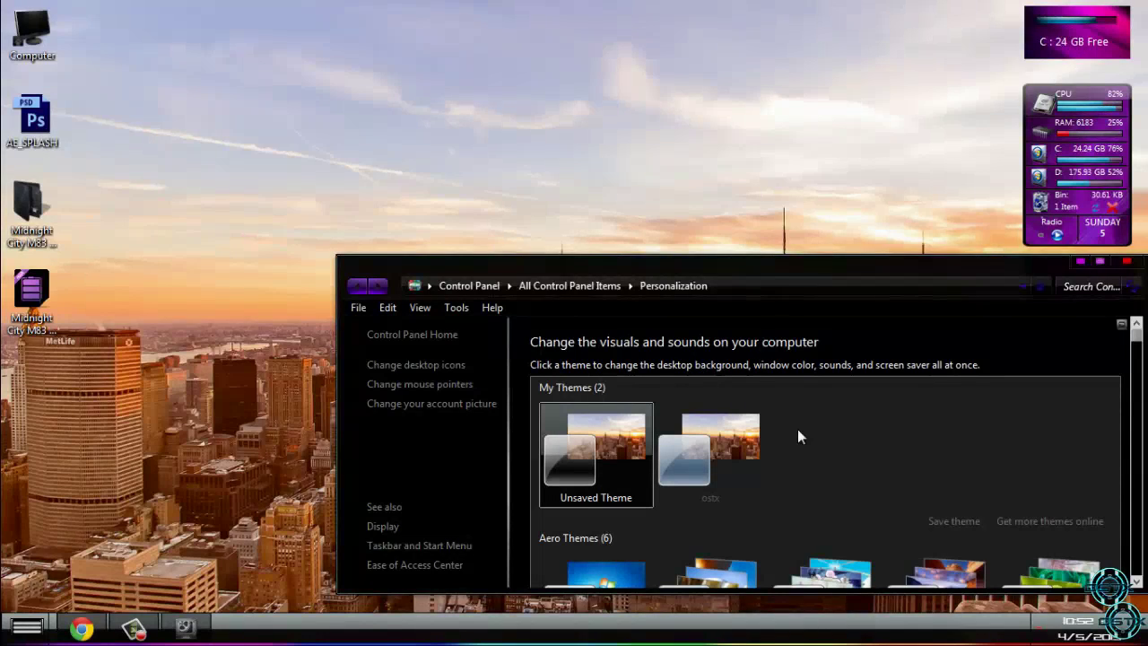
left_click(1101, 261)
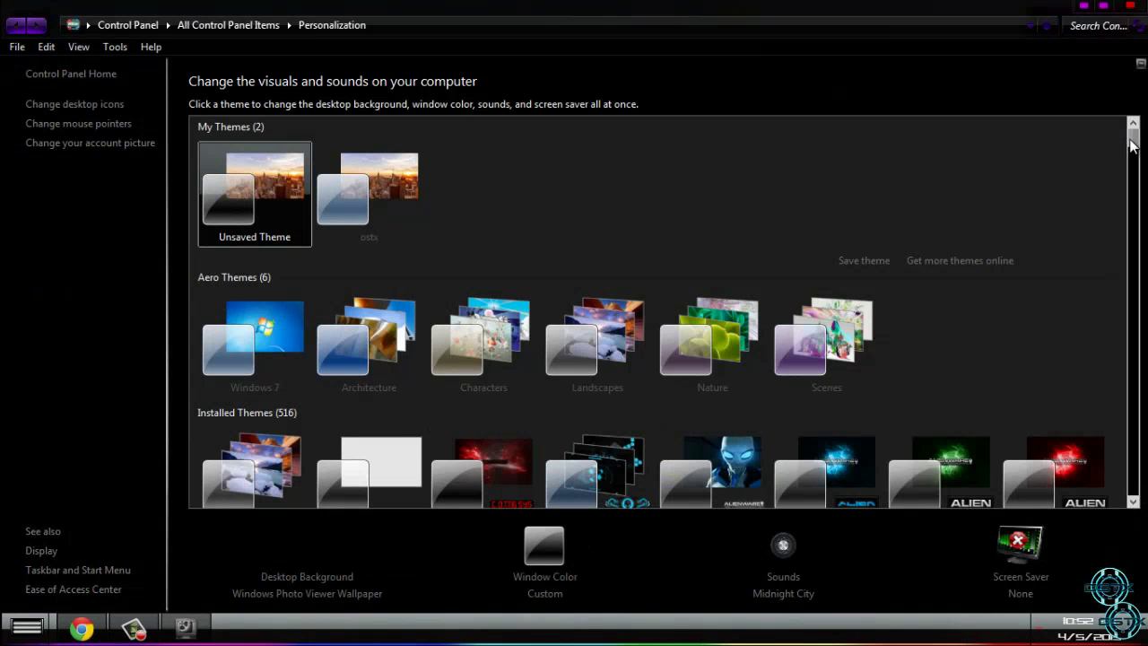
left_click_drag(1132, 144, 1128, 350)
scroll(1126, 299, "down", 1)
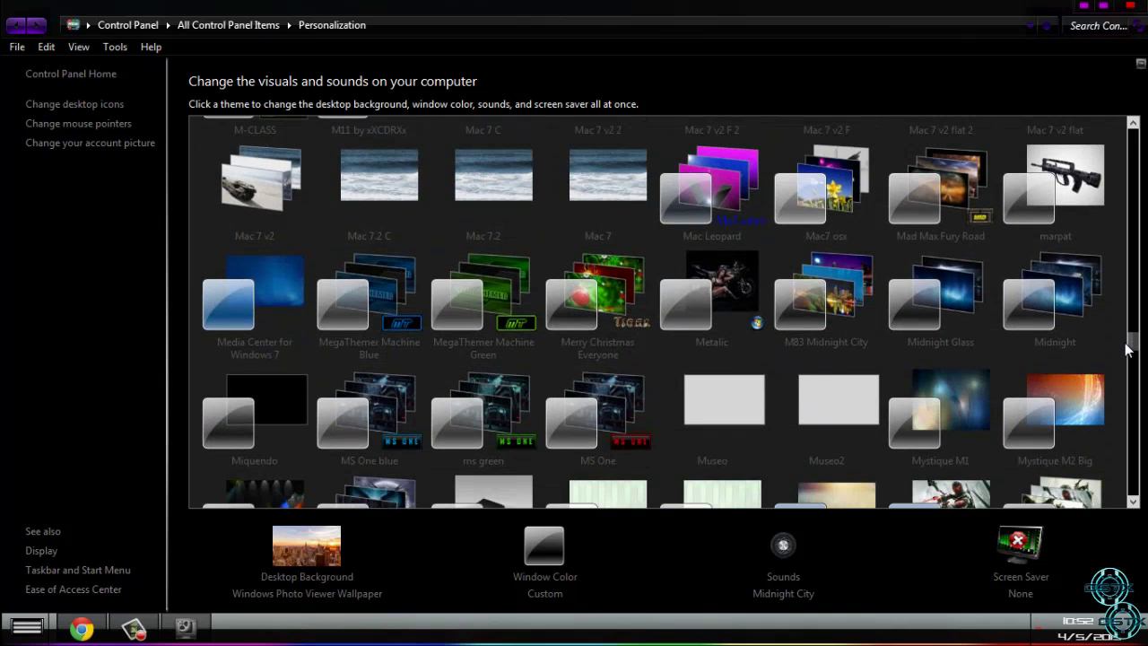
left_click(839, 309)
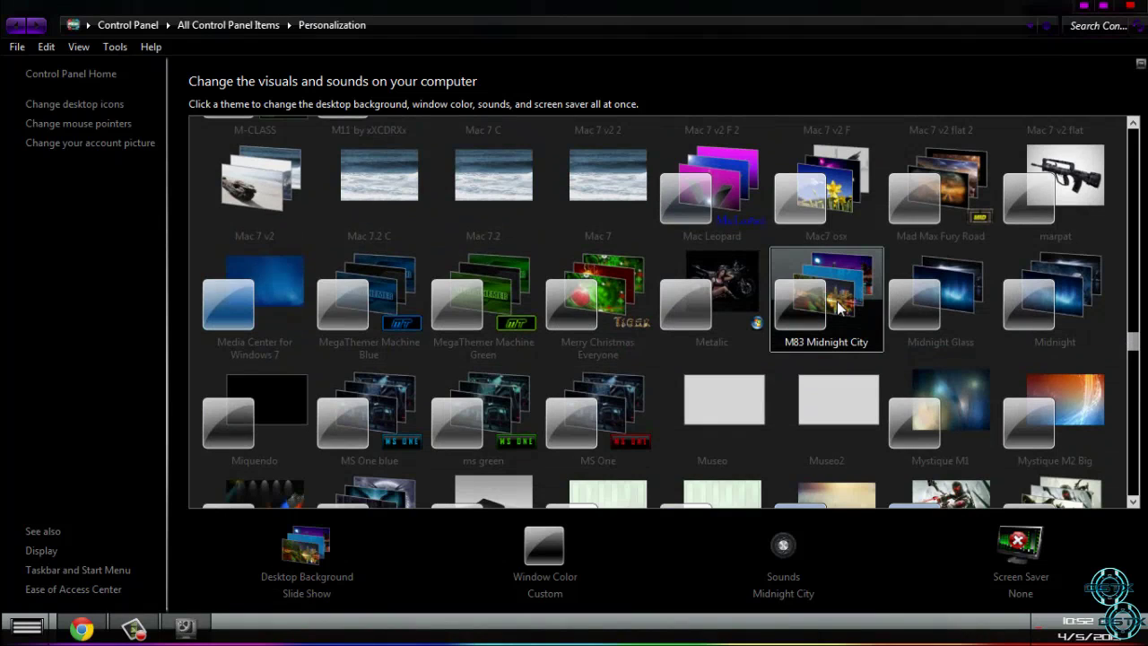
left_click(1135, 7)
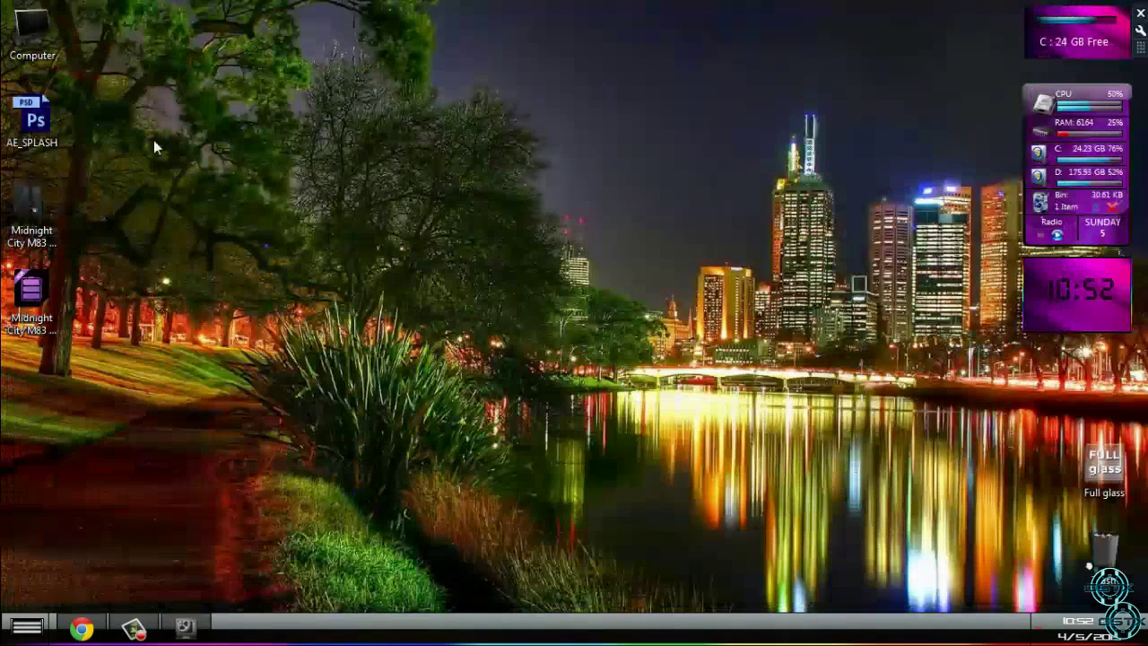
Step: Browse Midnight City M83 W7 > EXTRAS > Copy Delete Animation Modder and select the modder application
double_click(41, 238)
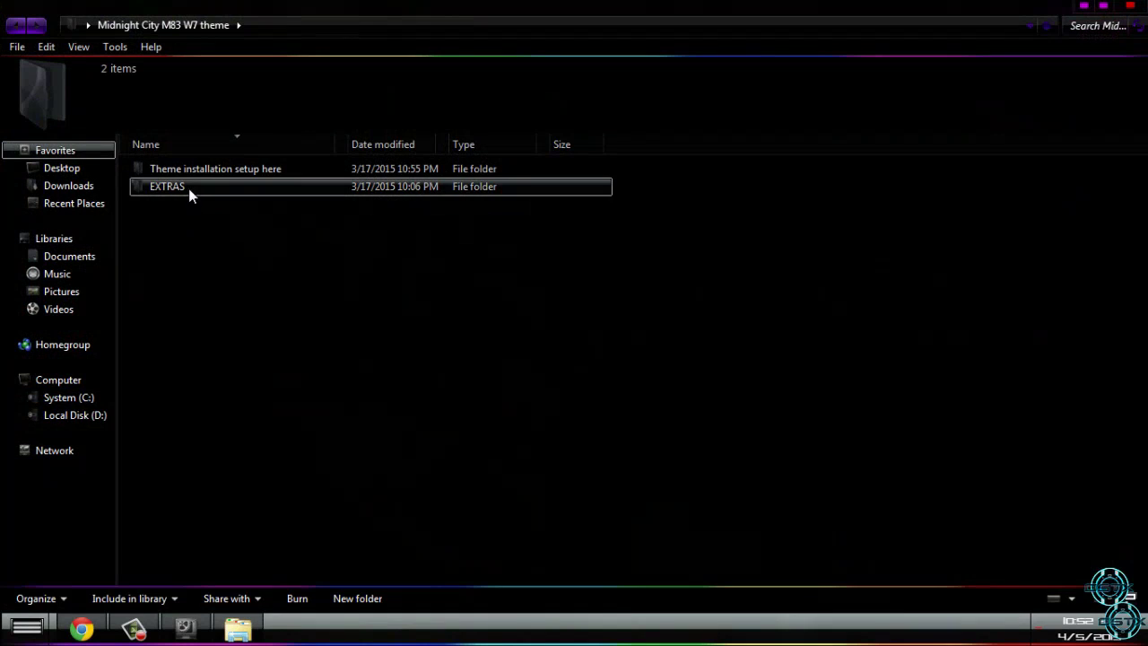
double_click(201, 192)
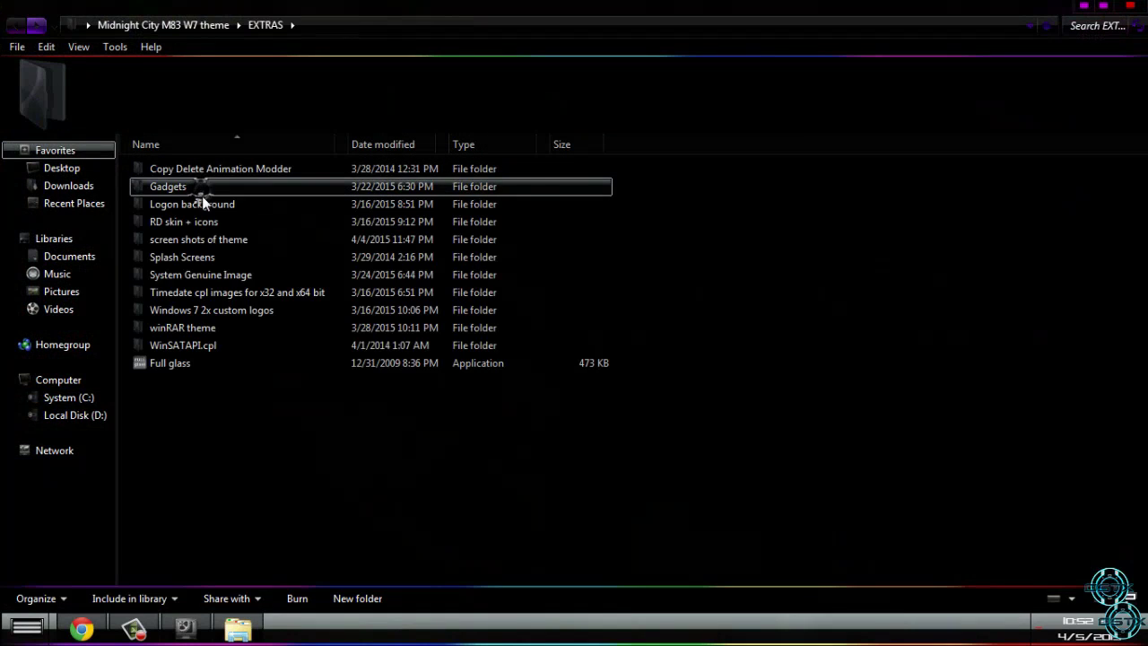
mouse_move(288, 393)
left_mouse_down()
mouse_move(190, 155)
mouse_move(313, 313)
mouse_move(195, 345)
mouse_move(217, 203)
mouse_move(278, 395)
left_mouse_up()
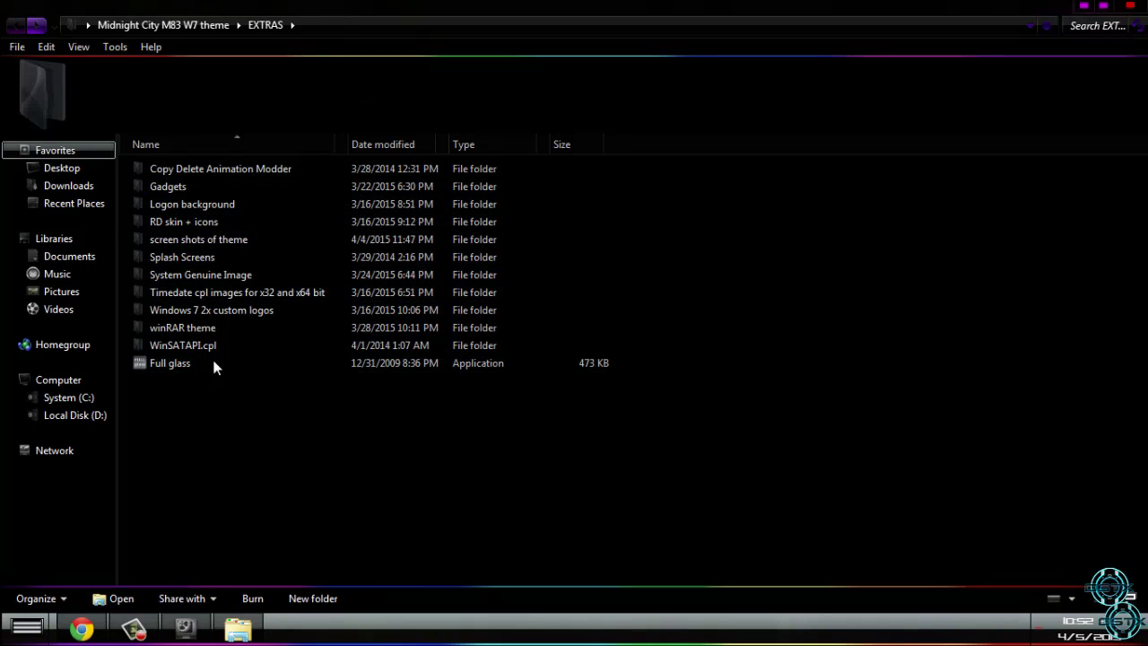
double_click(252, 178)
left_click(198, 168)
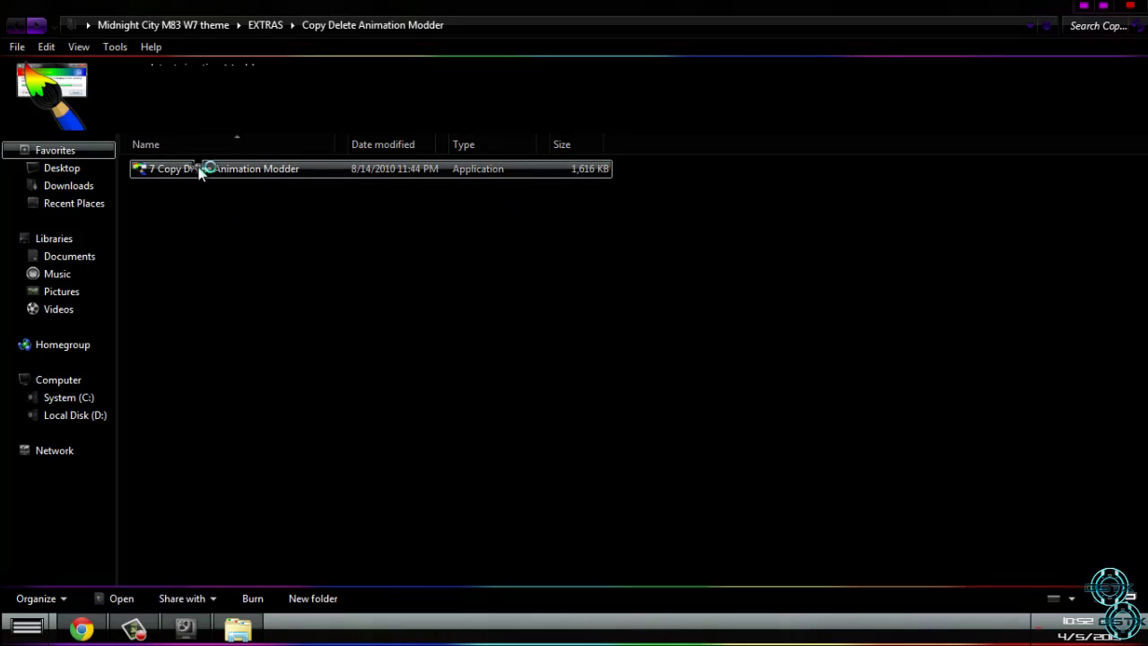
Step: Launch the modder and set the first two banner colours to deep blue shades
double_click(198, 169)
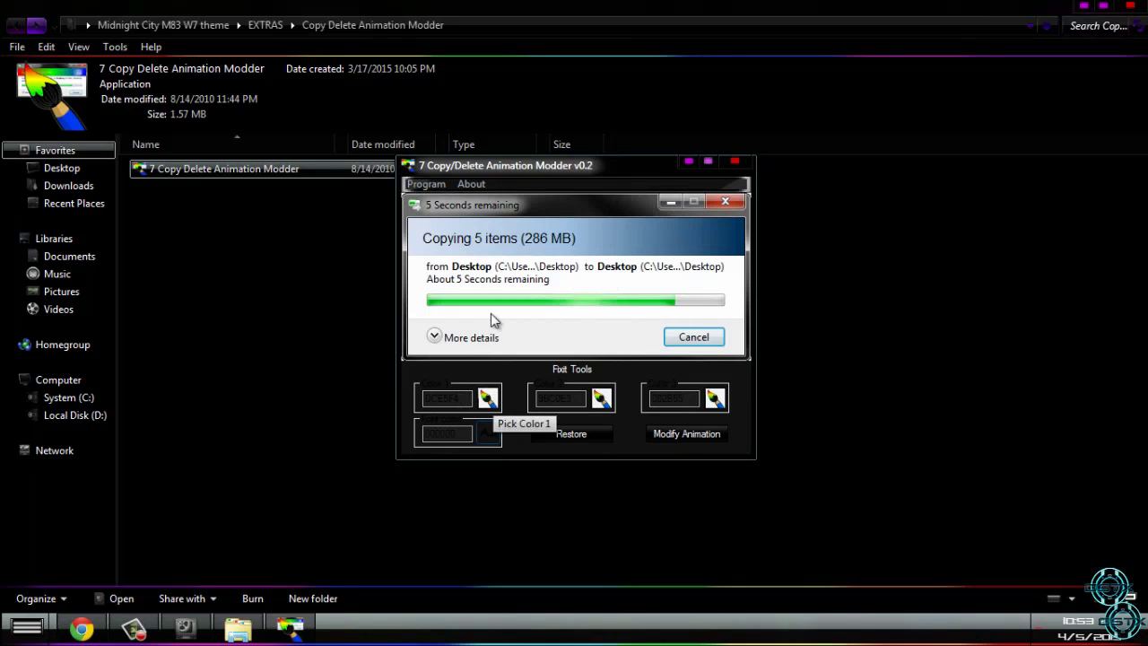
left_click(489, 399)
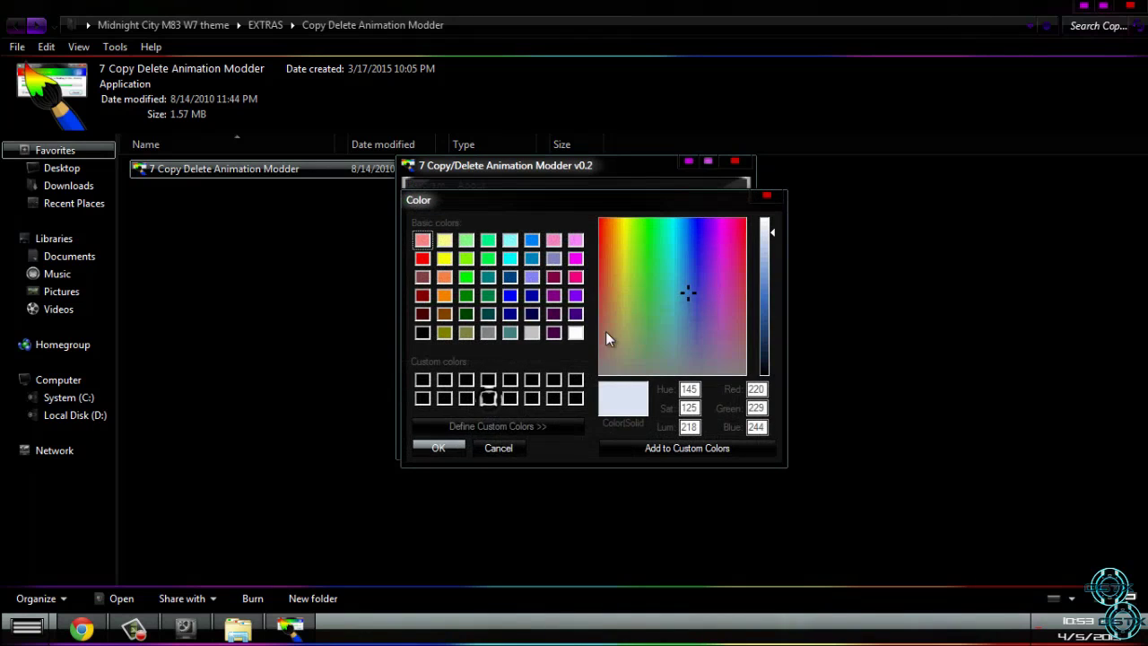
left_click(692, 229)
left_click(767, 263)
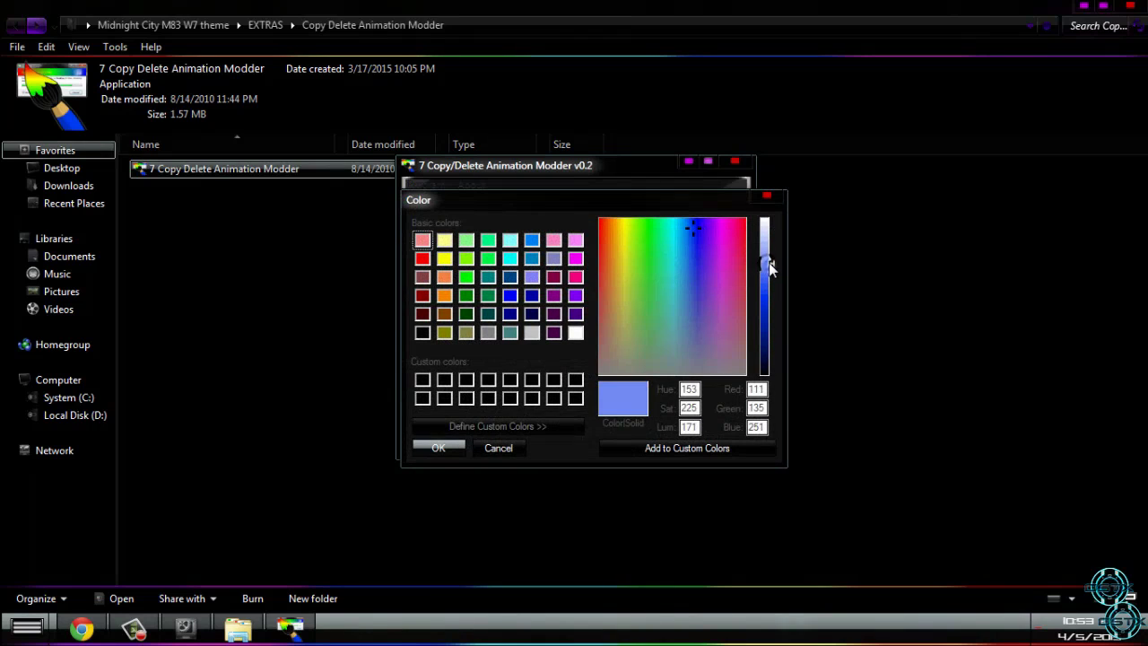
left_click(434, 451)
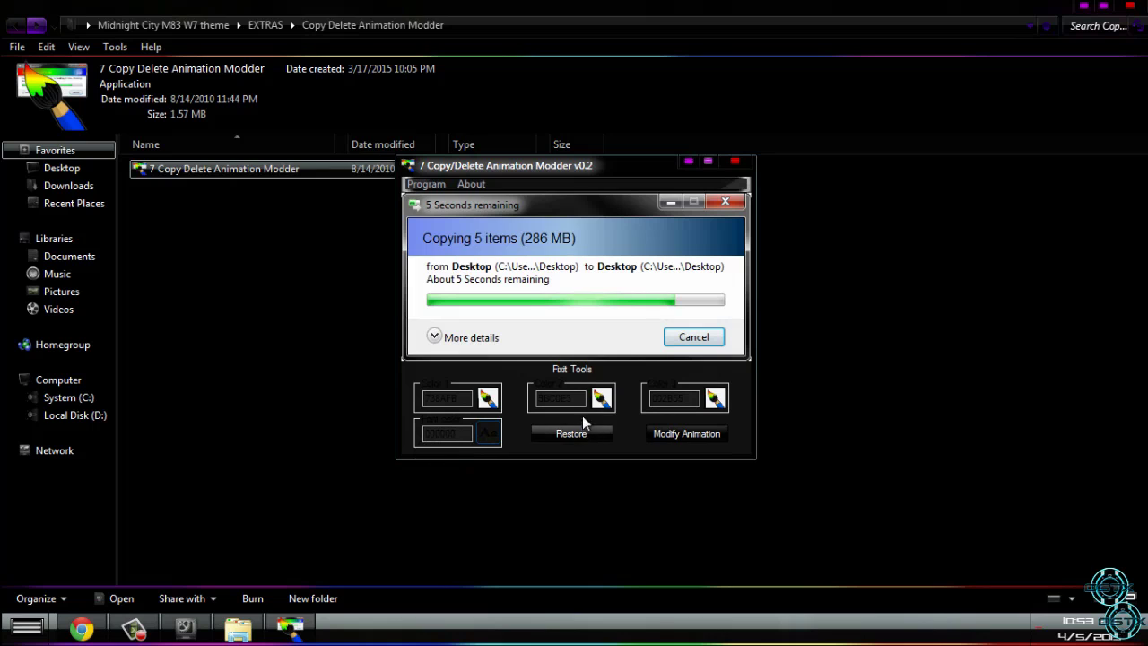
left_click(600, 398)
left_click_drag(685, 269, 652, 226)
left_click(702, 243)
left_click(698, 224)
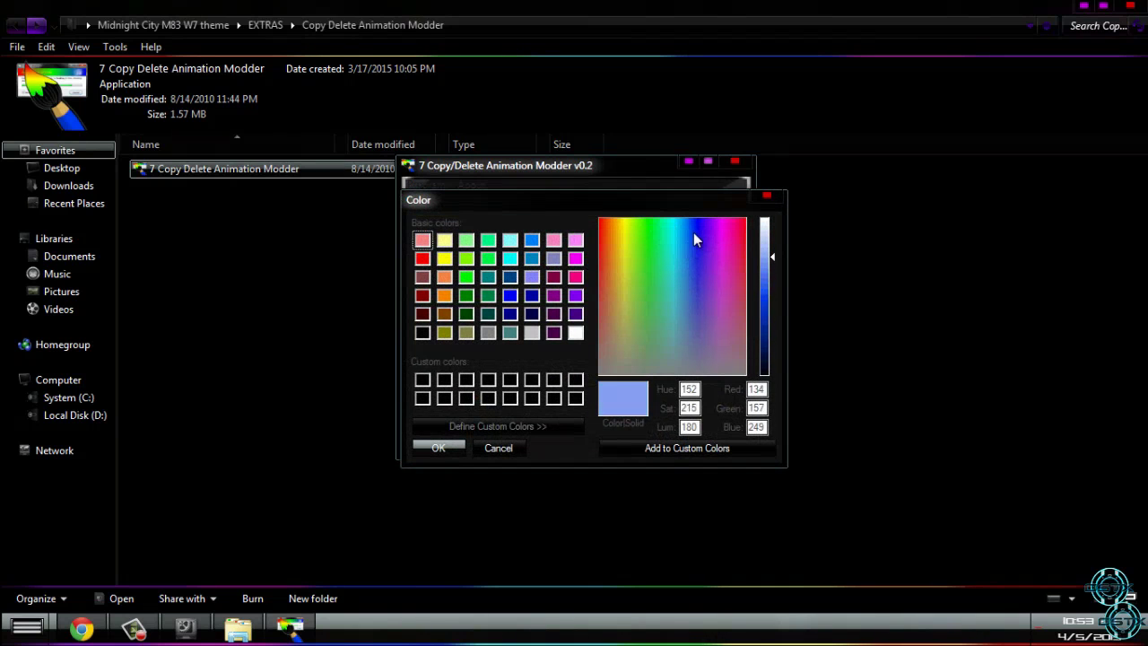
left_click_drag(763, 258, 768, 301)
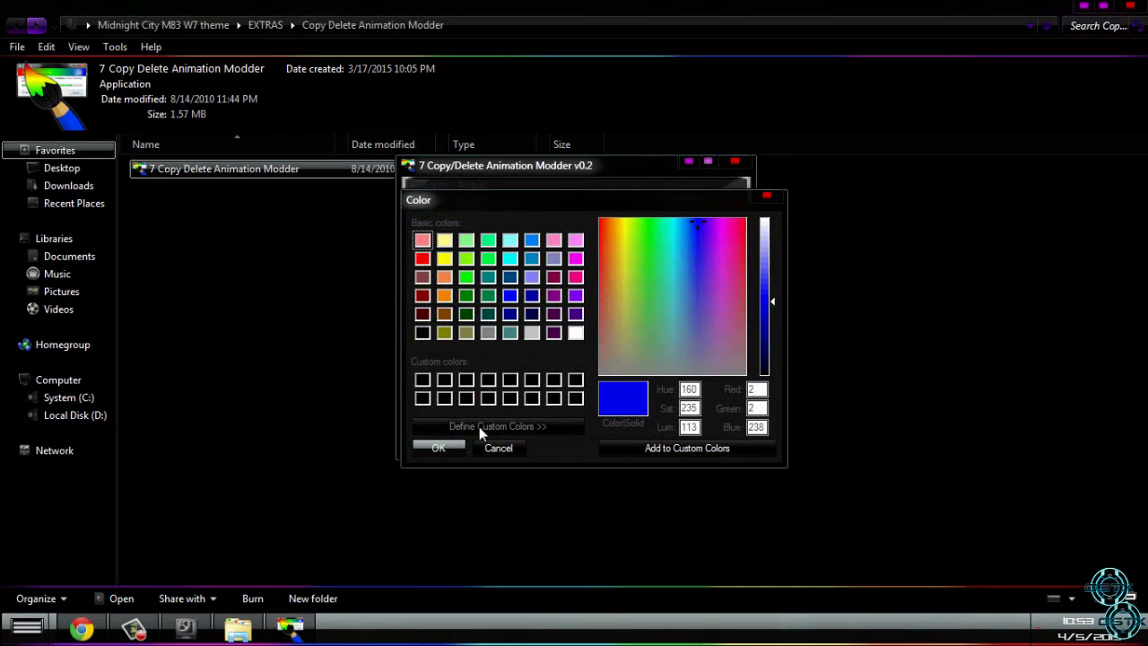
left_click(439, 448)
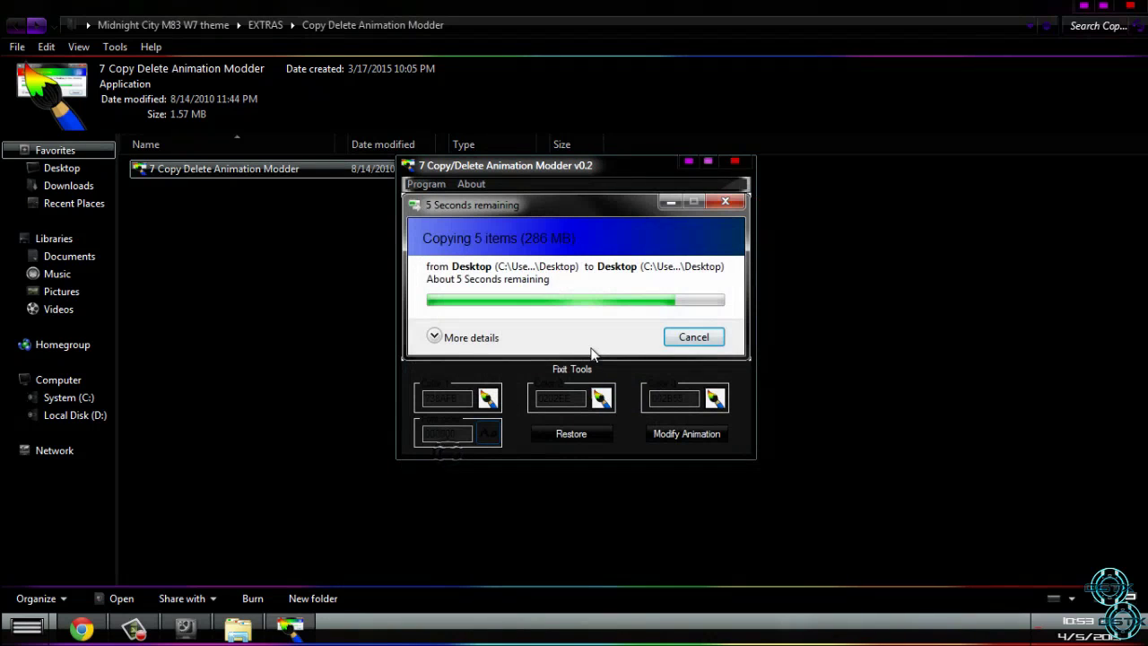
Step: Set the third banner colour to purple and the text colour to pink, then close the modder
left_click(715, 398)
left_click(715, 242)
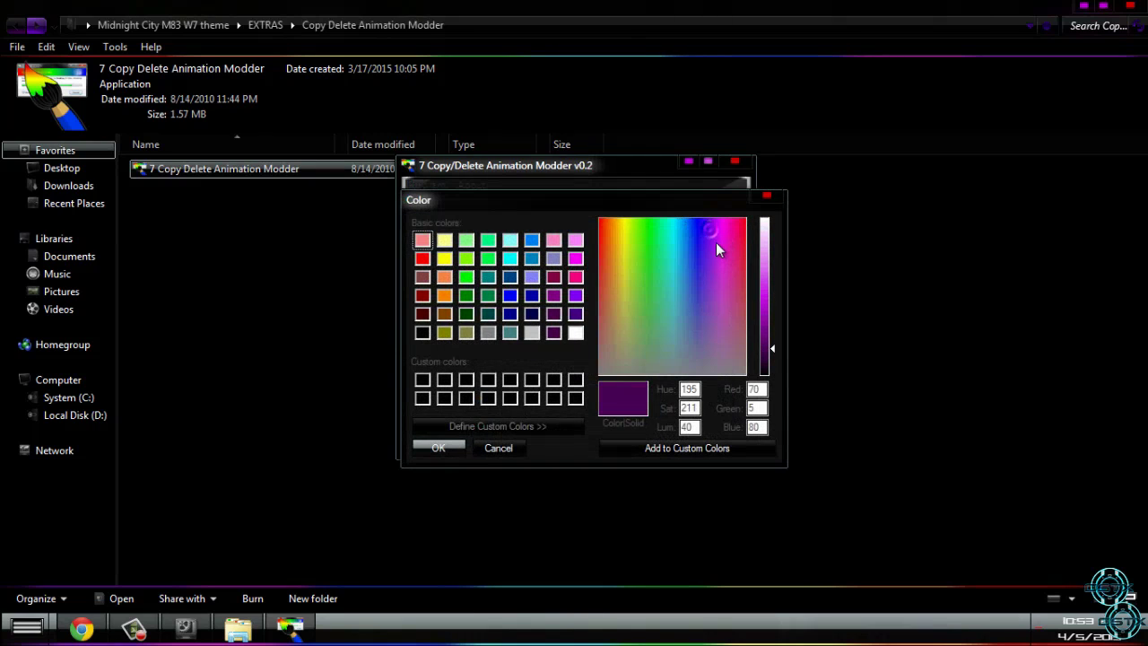
left_click(439, 446)
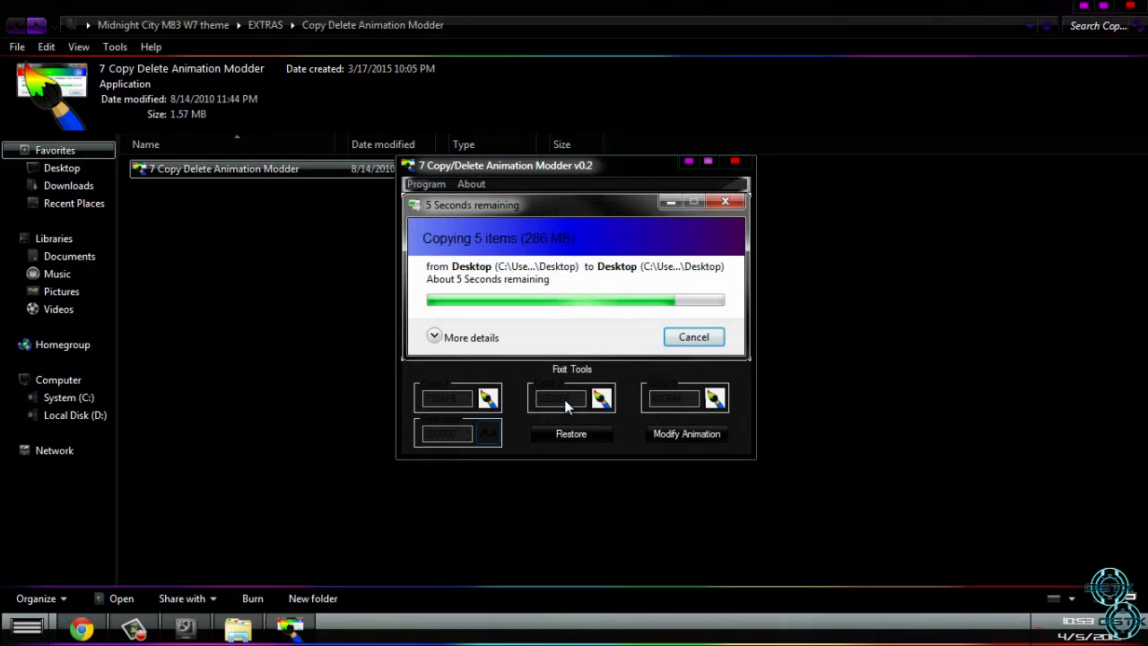
left_click(480, 434)
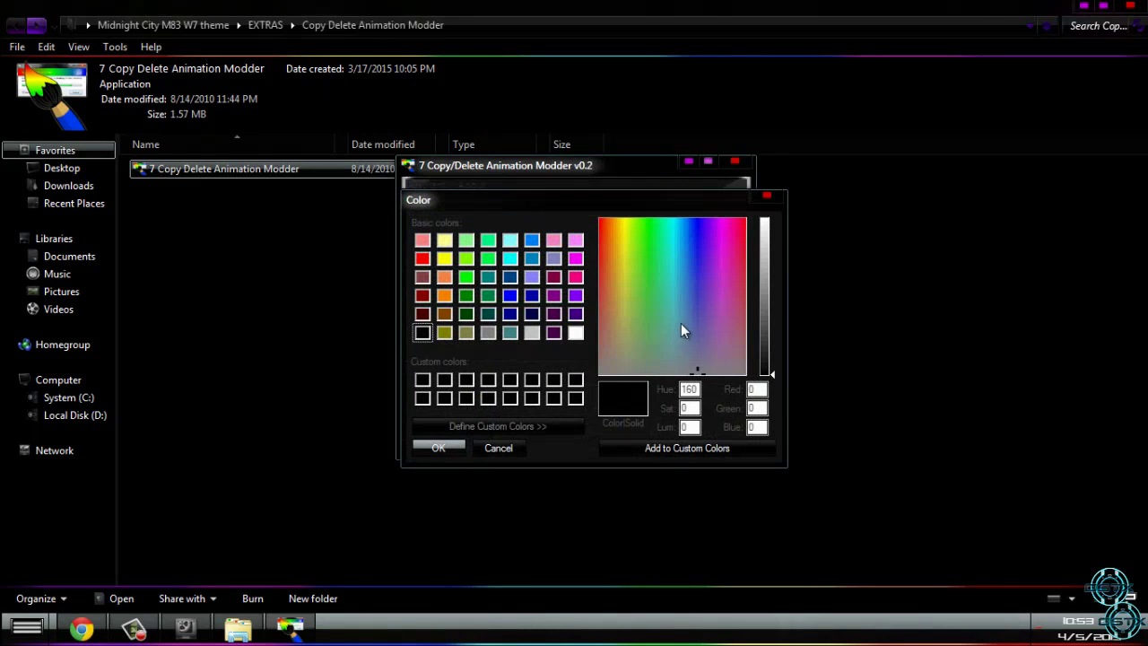
left_click_drag(680, 331, 649, 239)
left_click(762, 288)
left_click(448, 449)
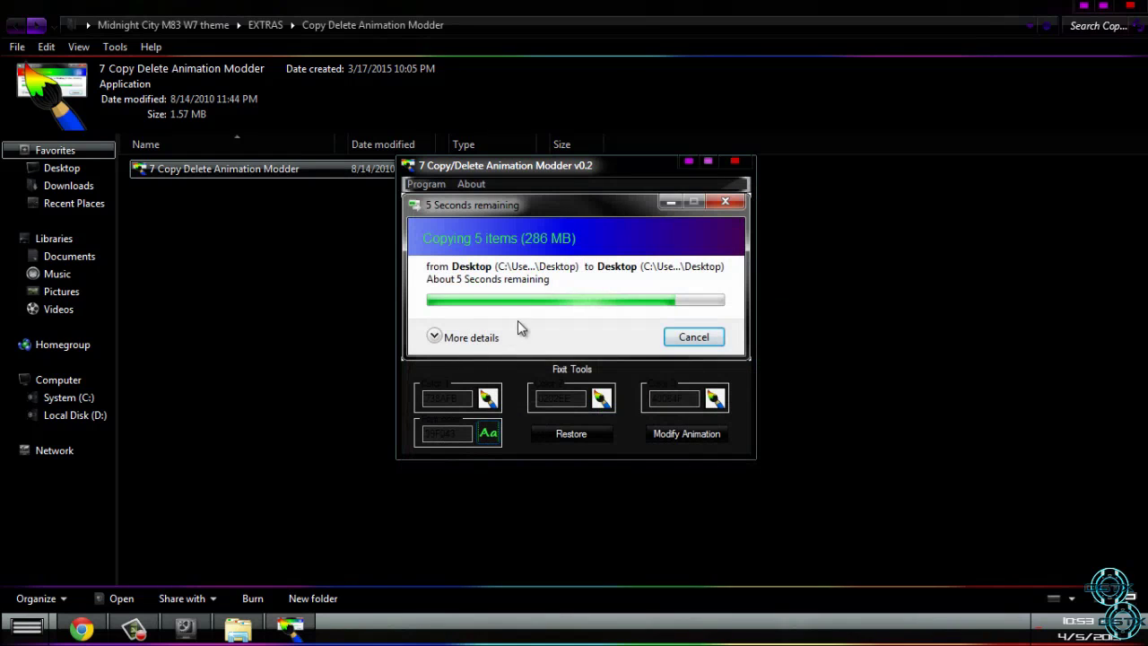
left_click(481, 434)
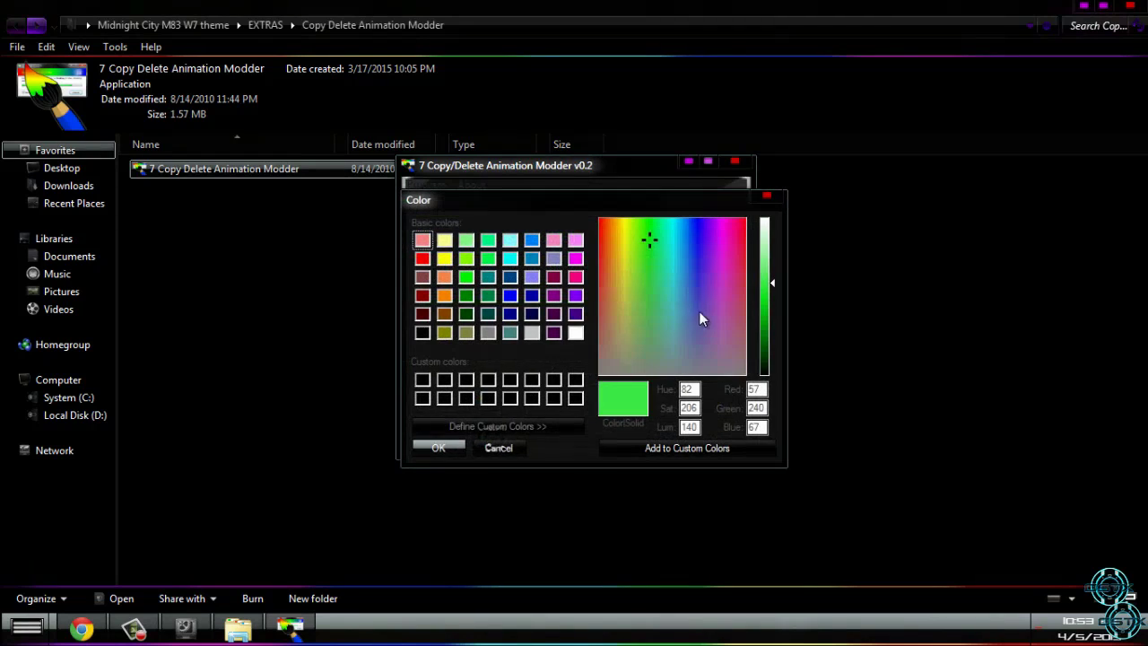
mouse_move(721, 257)
left_mouse_down()
mouse_move(722, 225)
mouse_move(732, 251)
mouse_move(741, 237)
mouse_move(713, 268)
left_mouse_up()
left_click(437, 447)
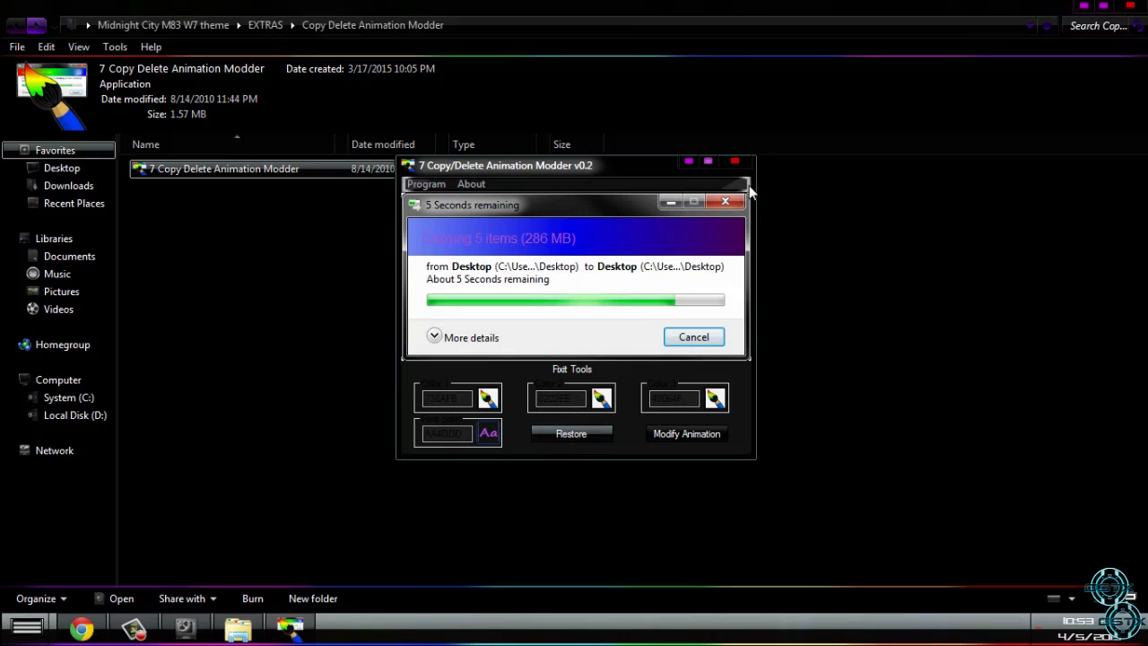
left_click(734, 162)
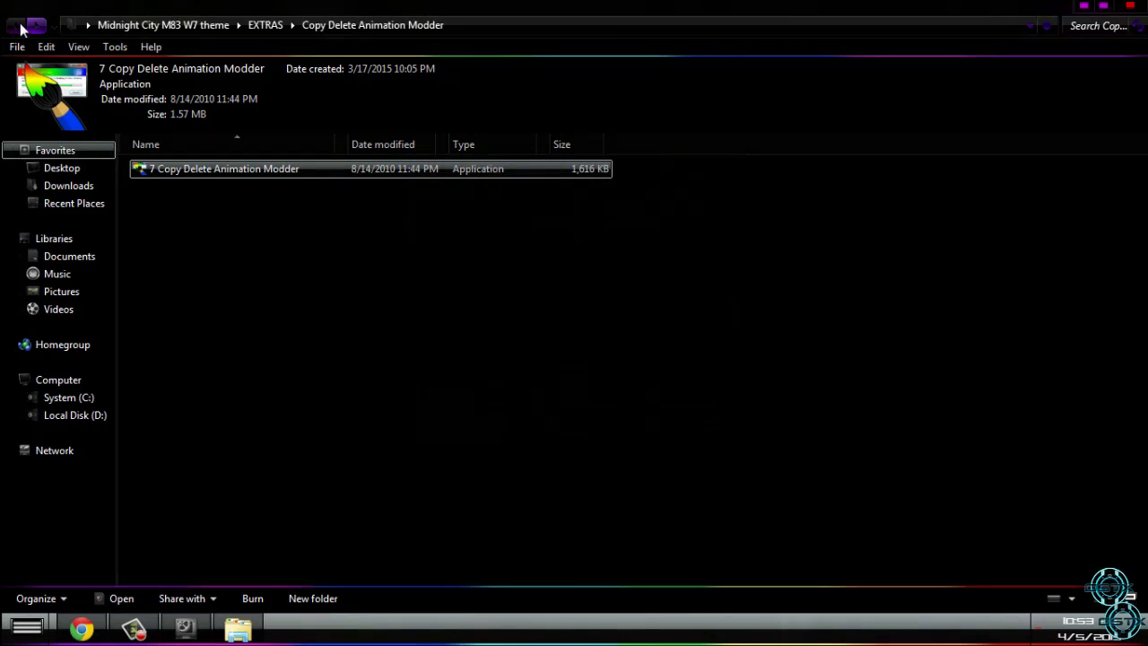
Step: Return to EXTRAS, open the Gadgets folder, and resize the Explorer window
left_click(19, 27)
double_click(179, 181)
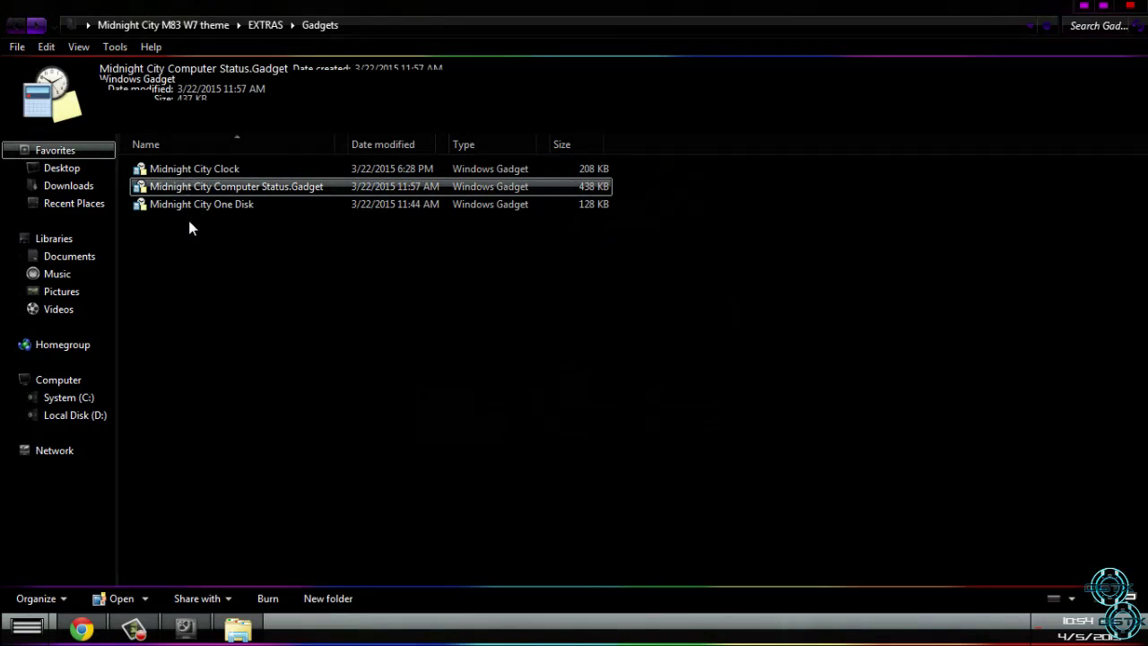
left_click(192, 220)
left_click_drag(325, 9, 469, 42)
left_click(1019, 58)
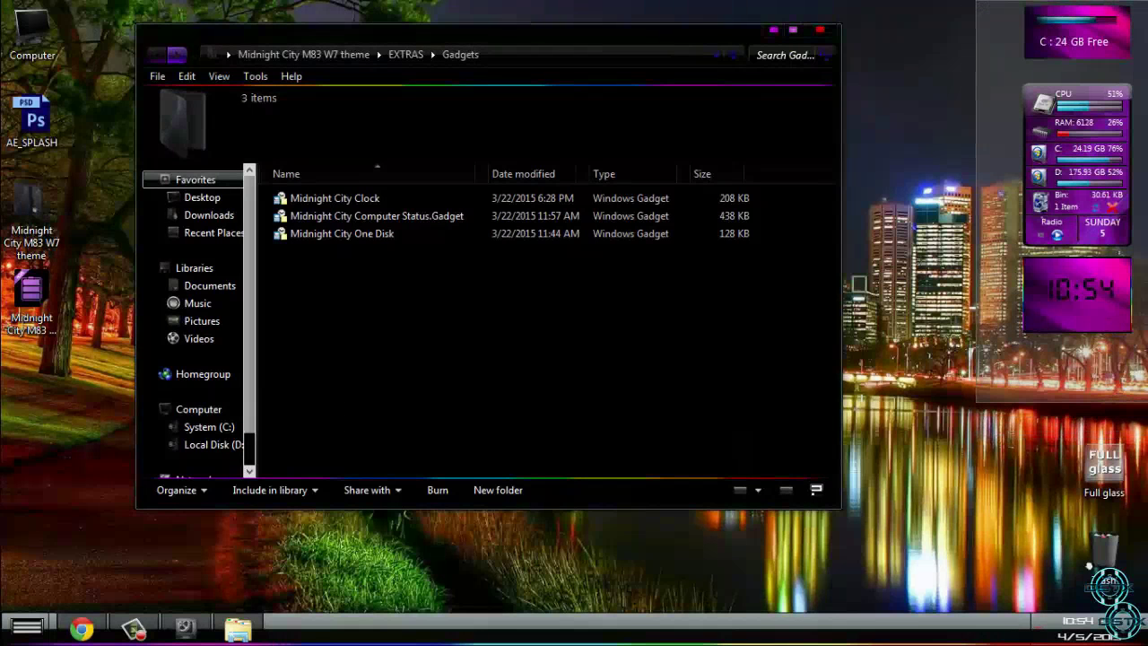
Step: Try installing the Midnight City Clock gadget, dismiss its security warning, then open the Logon background folder
mouse_move(1128, 244)
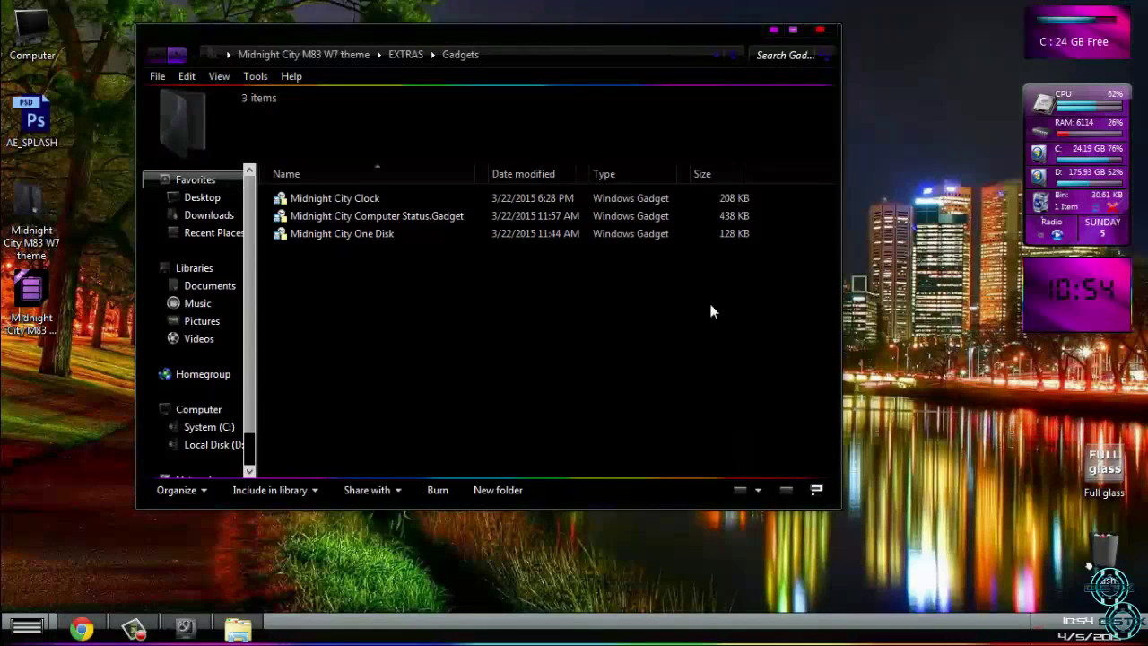
double_click(347, 201)
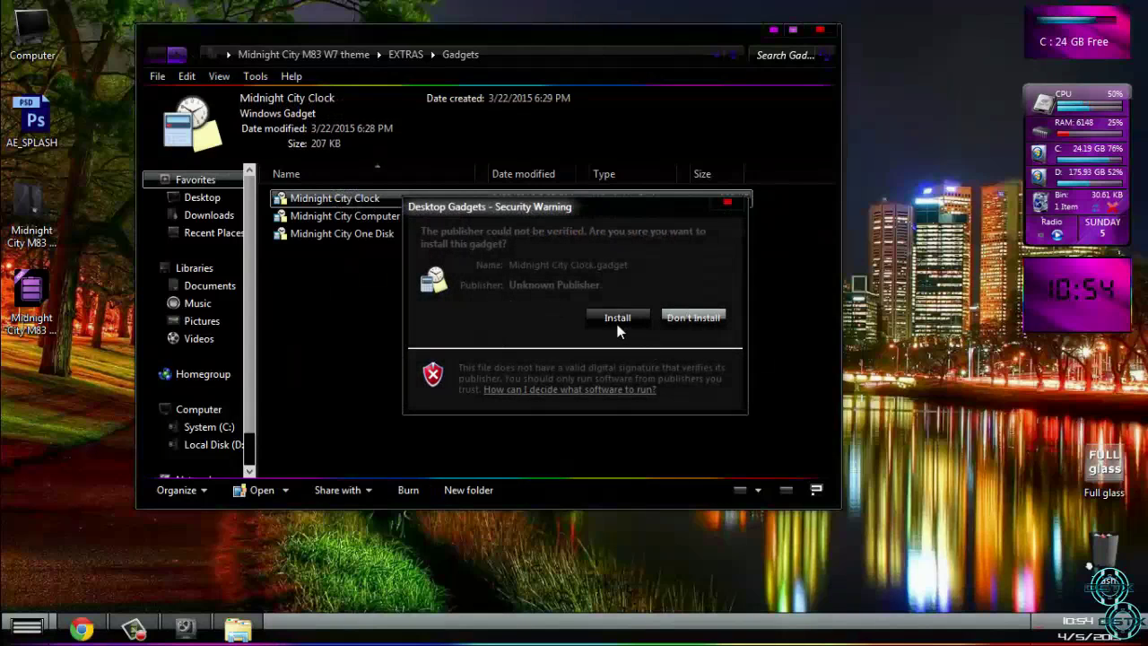
left_click(728, 203)
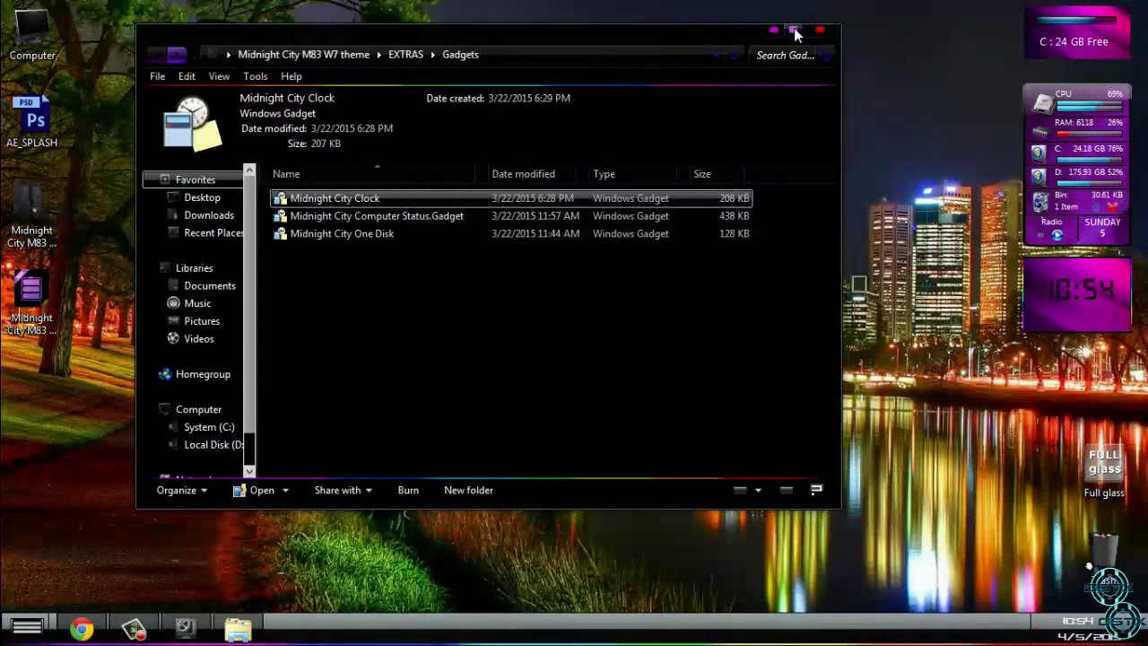
left_click(793, 29)
left_click(14, 25)
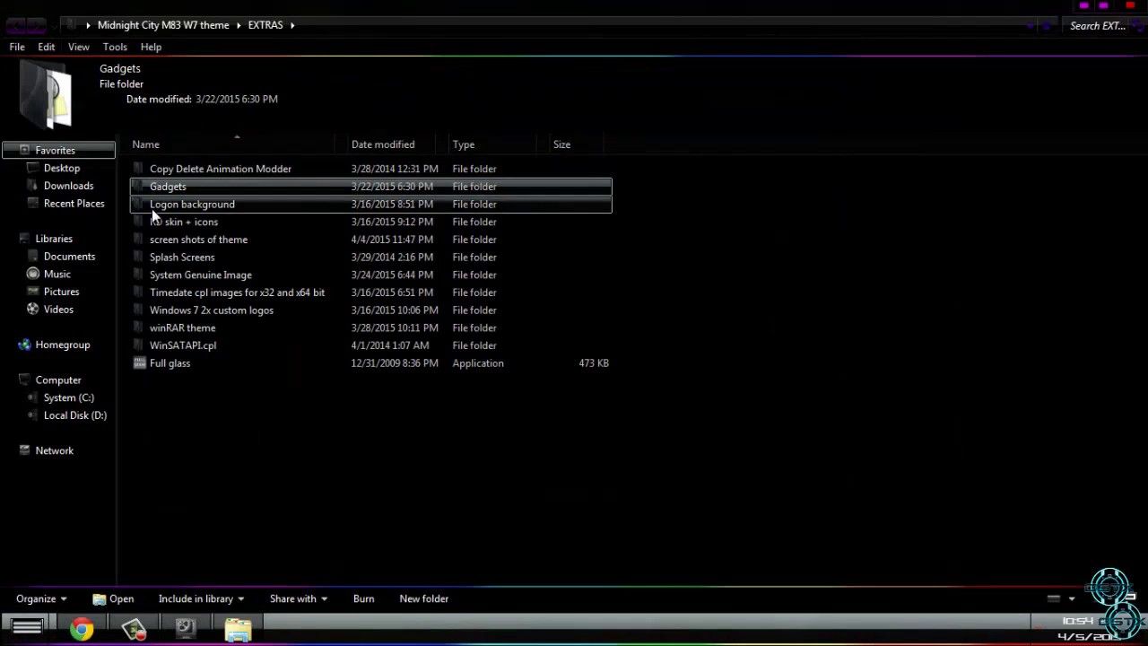
double_click(153, 206)
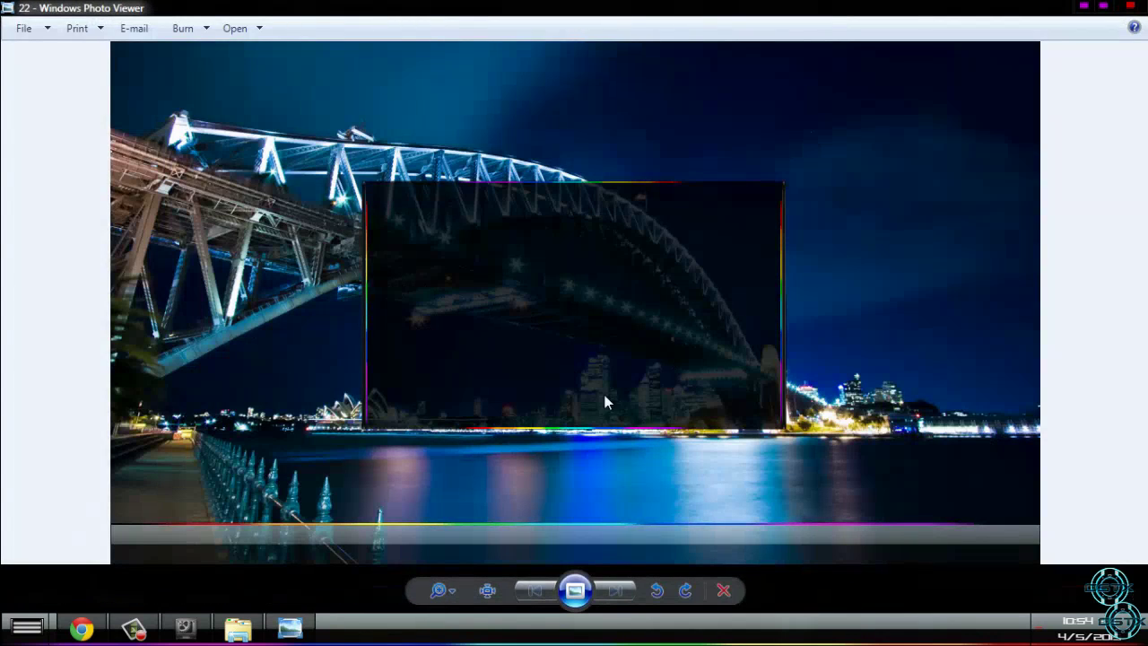
left_click_drag(543, 7, 546, 67)
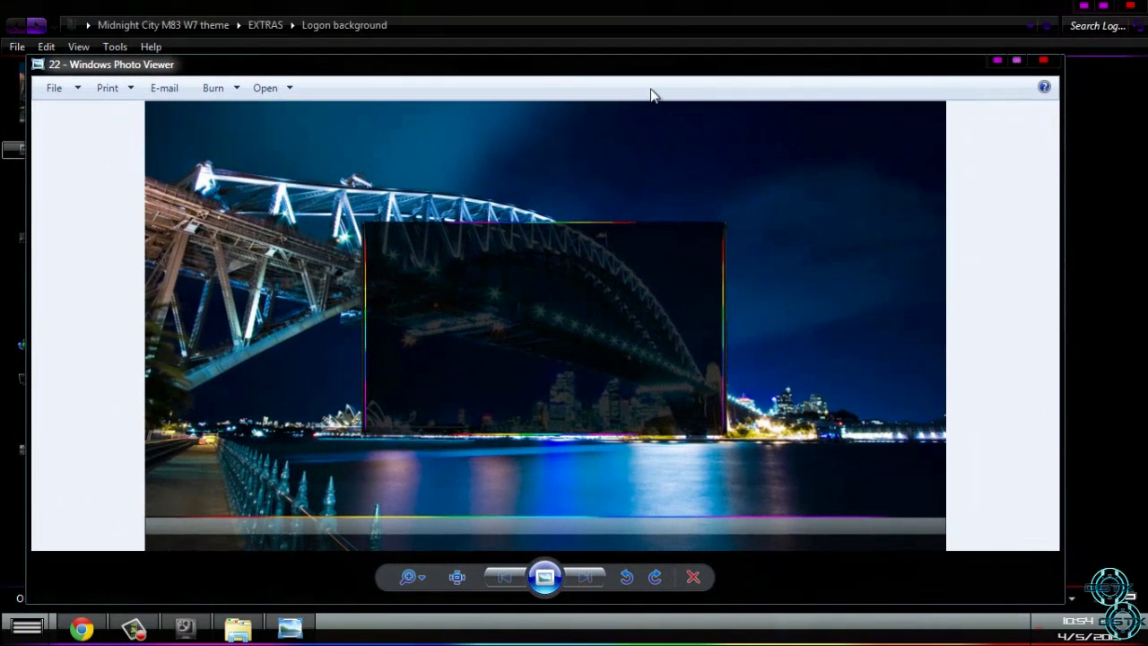
left_click(1016, 62)
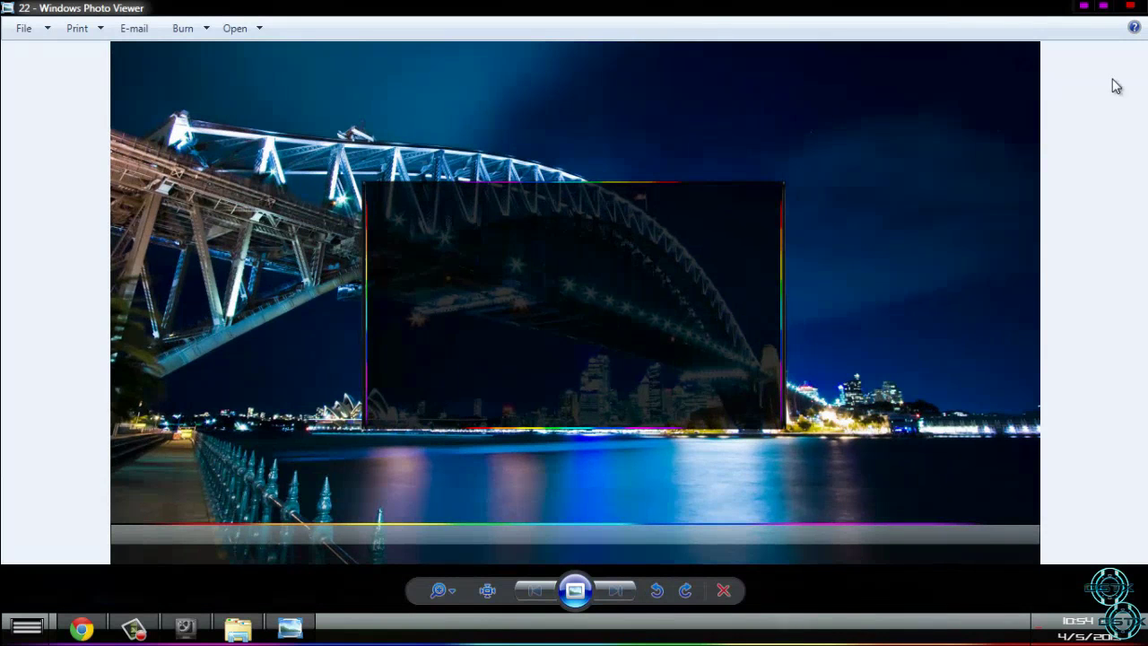
left_click(1124, 8)
Step: Open RD skin + icons, reposition the window, and check the Icons folder's properties
left_click(18, 27)
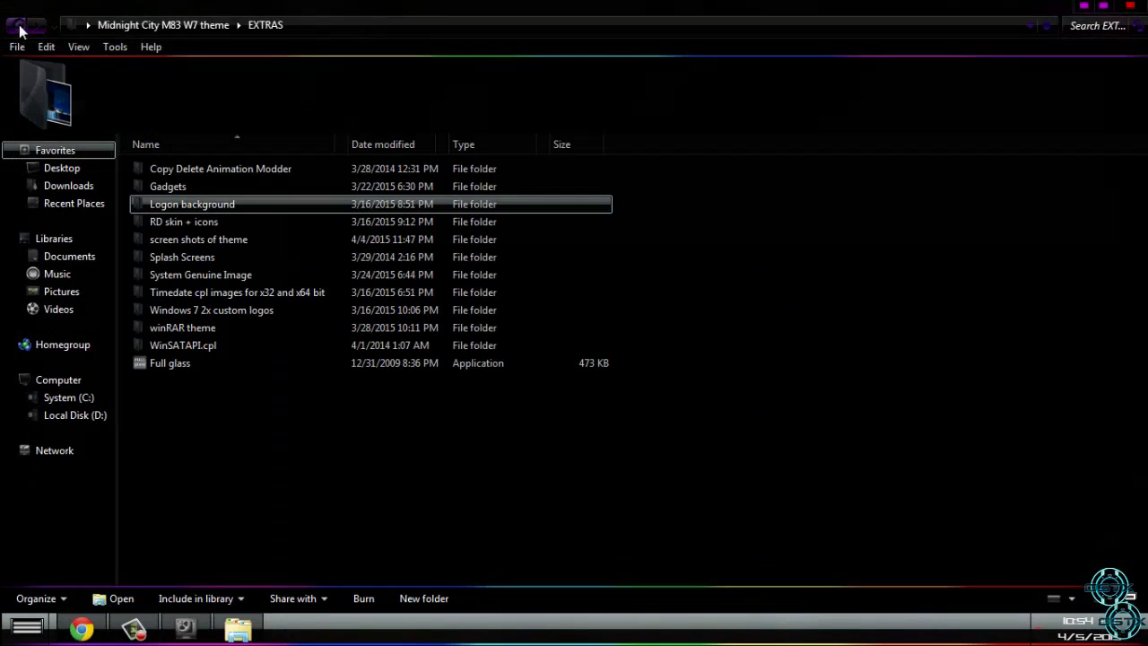
double_click(169, 222)
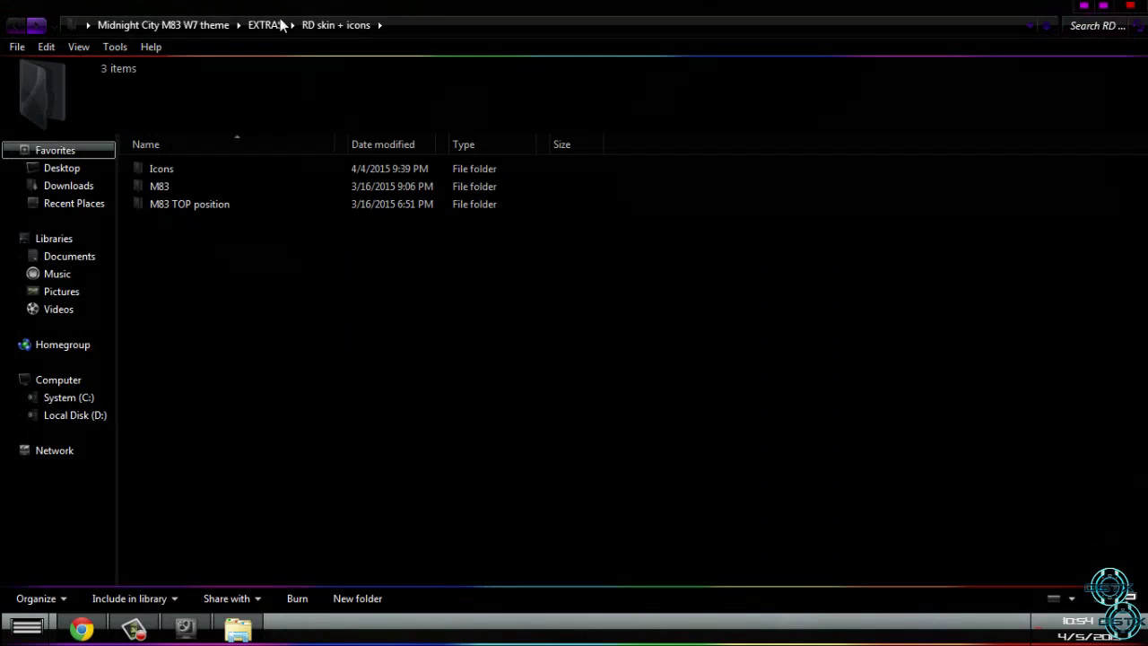
double_click(326, 11)
left_click_drag(331, 18, 505, 58)
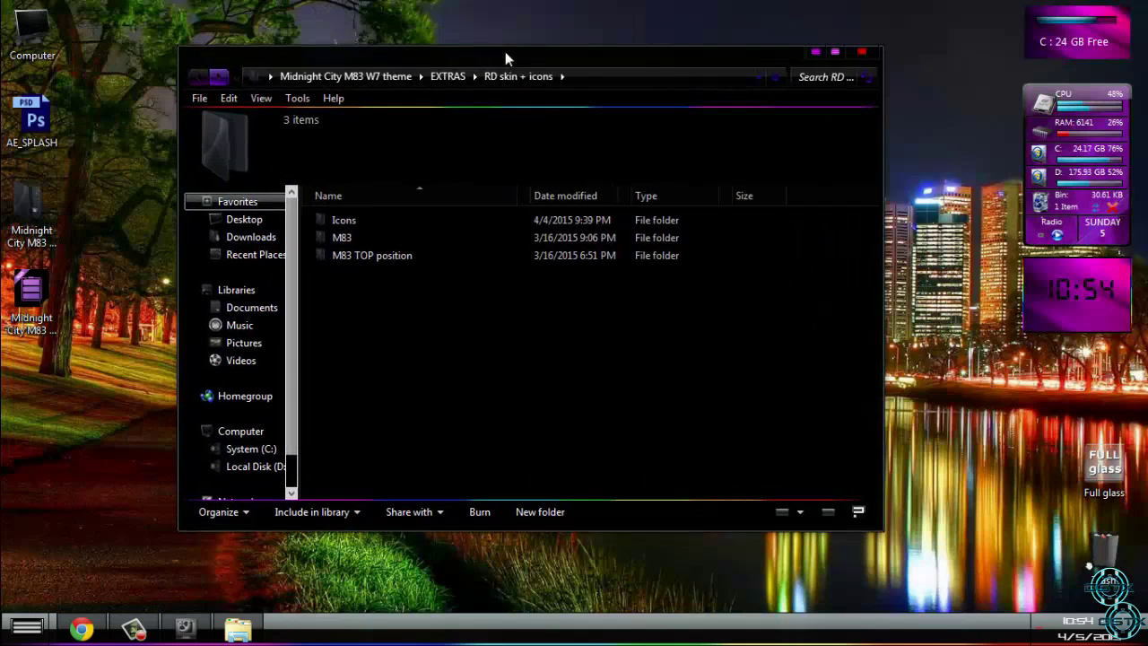
left_click(404, 237)
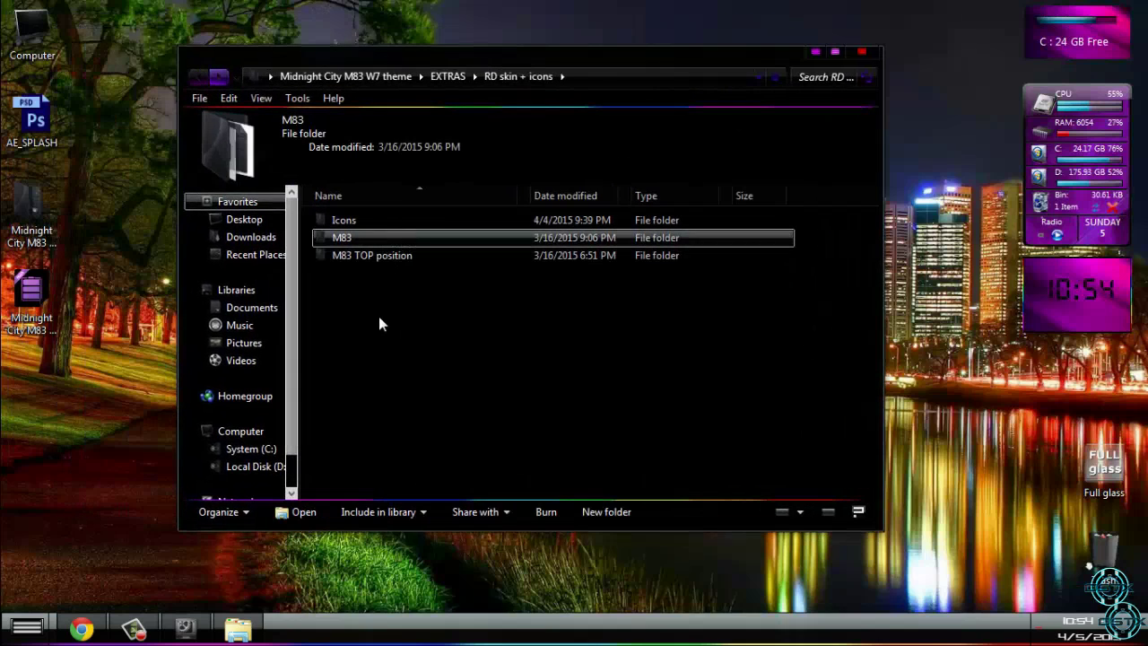
left_click(401, 256)
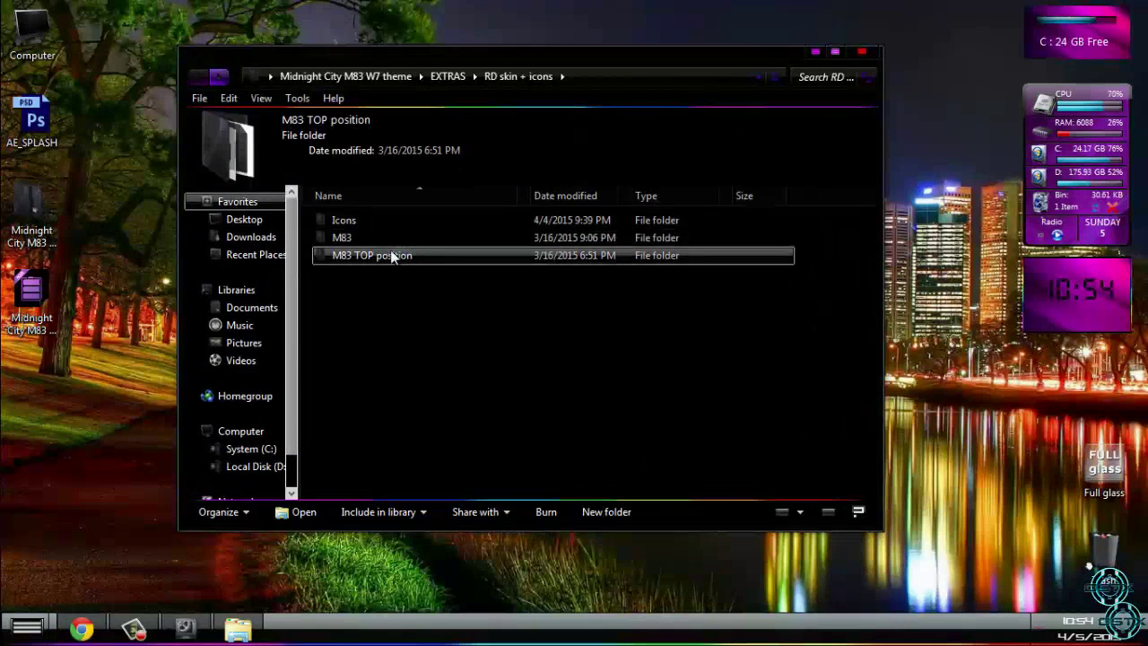
double_click(368, 221)
left_click(203, 80)
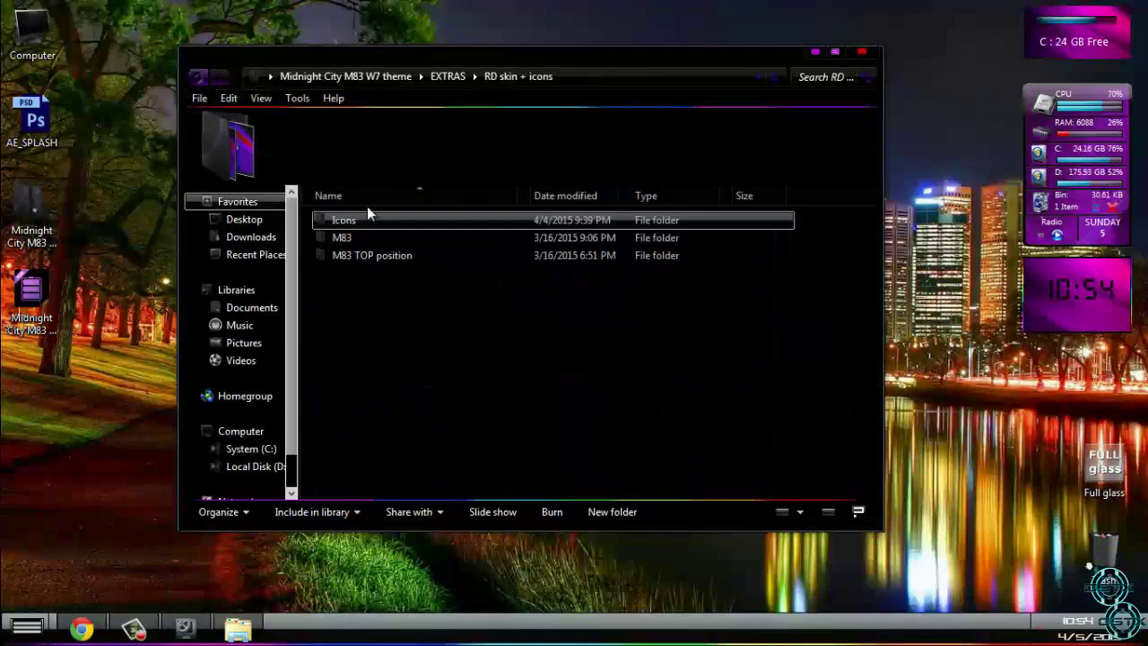
right_click(369, 221)
left_click(420, 598)
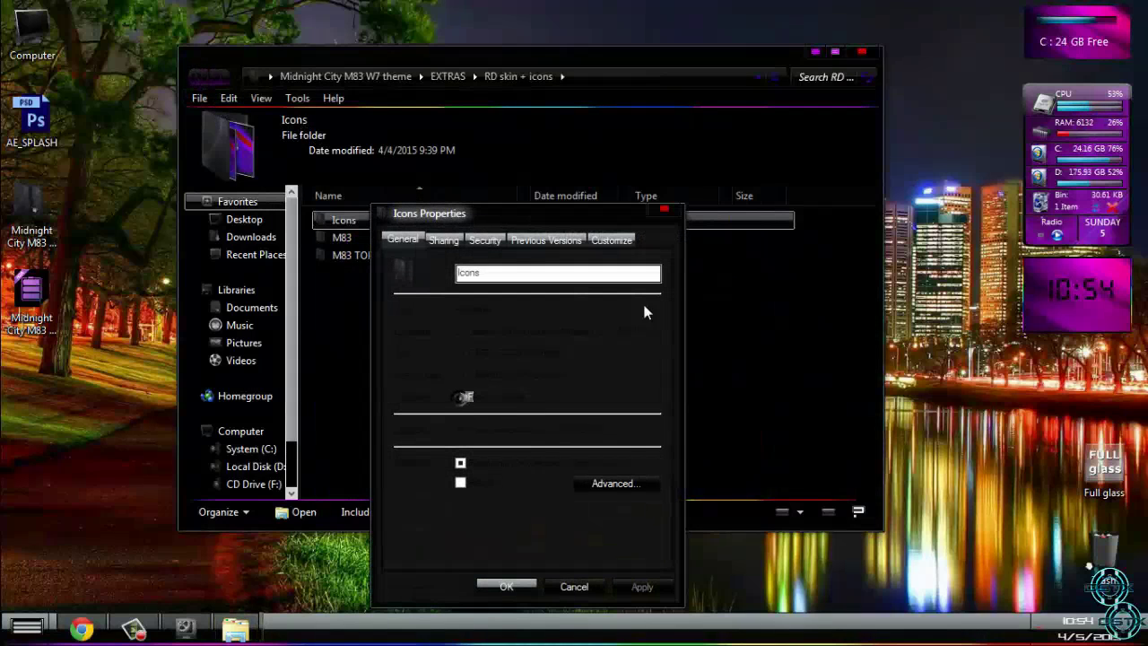
left_click(663, 209)
Step: Open the Icons folder maximized, select all its icons, then minimize and restore the window
double_click(394, 216)
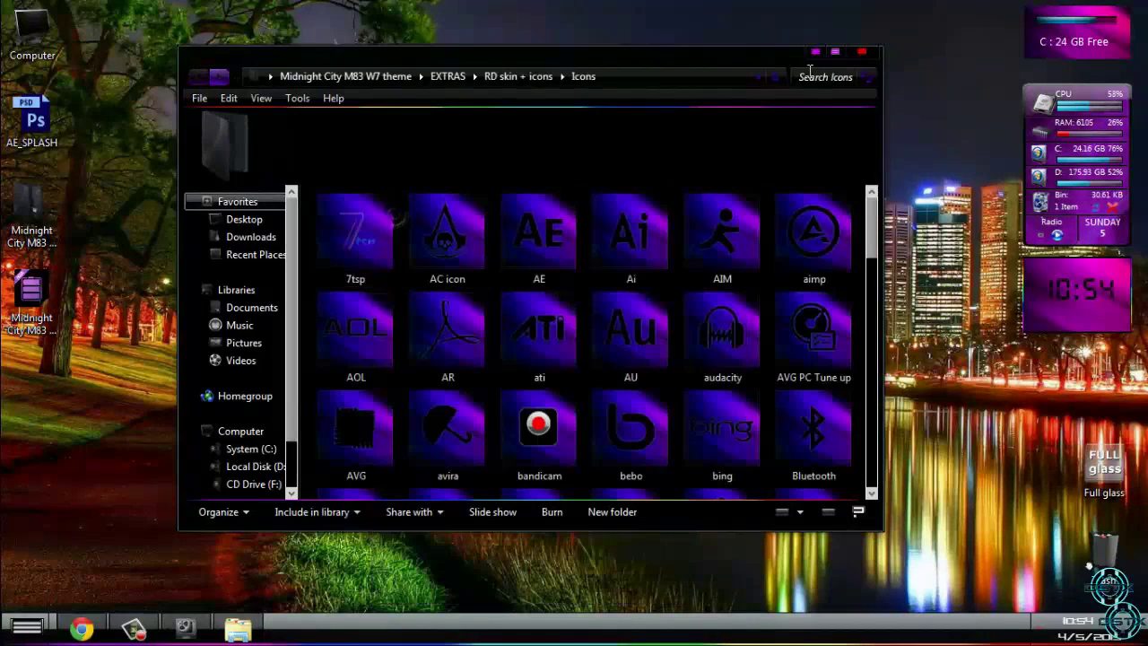
left_click(835, 51)
left_click_drag(129, 148, 1103, 428)
left_click(1084, 6)
mouse_move(564, 581)
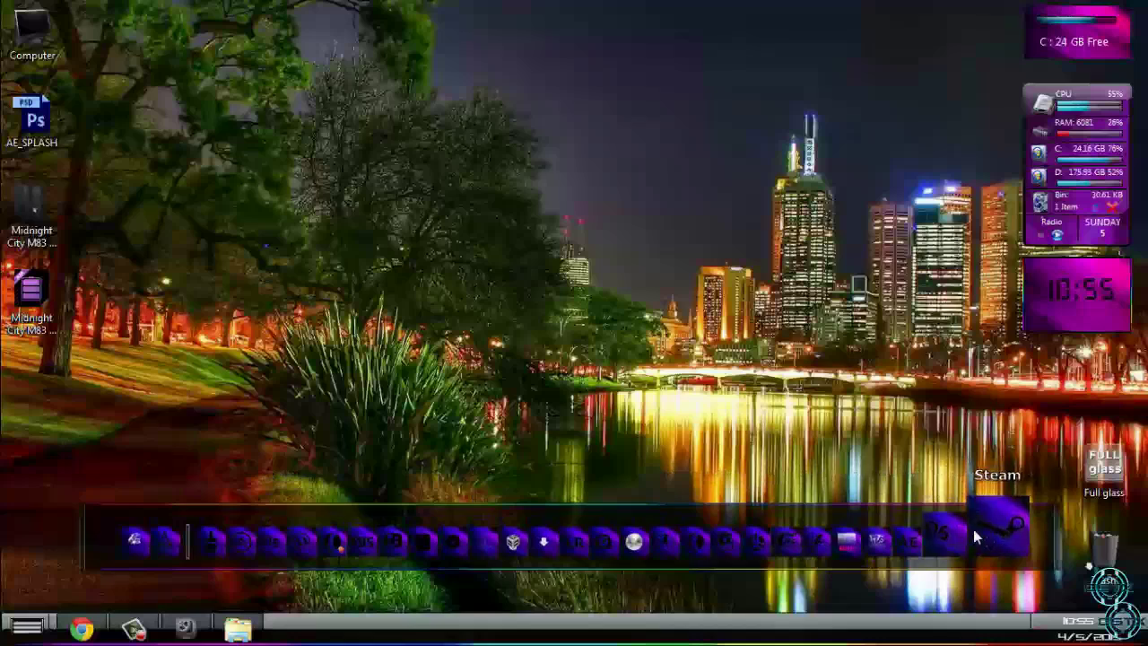
left_click(242, 630)
Step: Copy the M83 skin folder from RD skin + icons
left_click(16, 24)
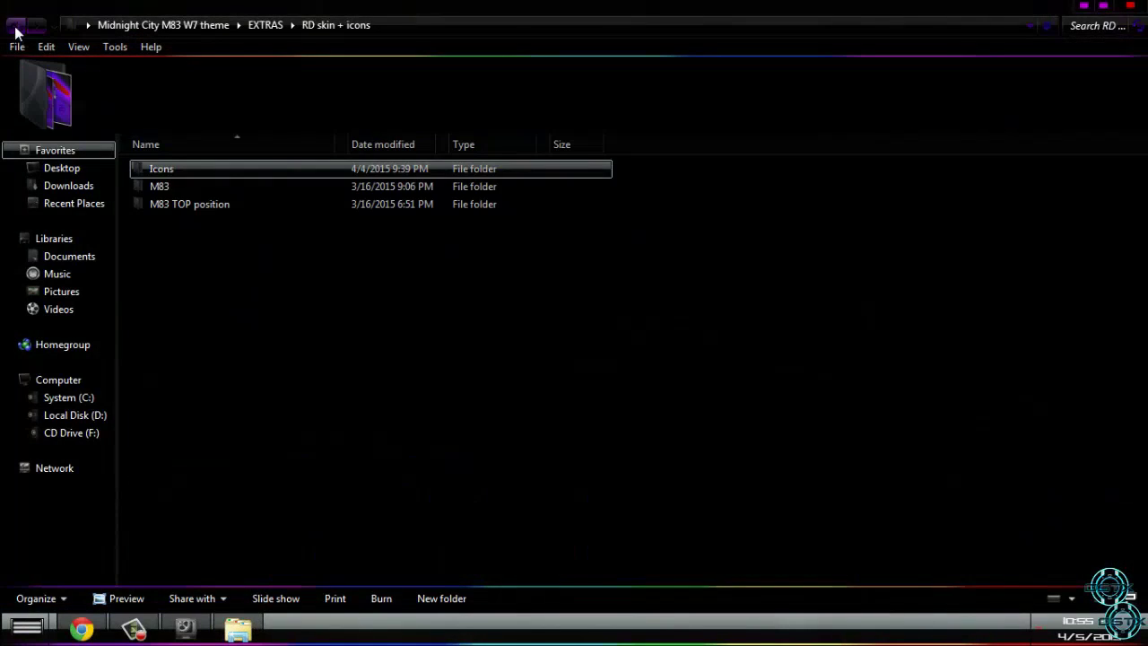
left_click(236, 212)
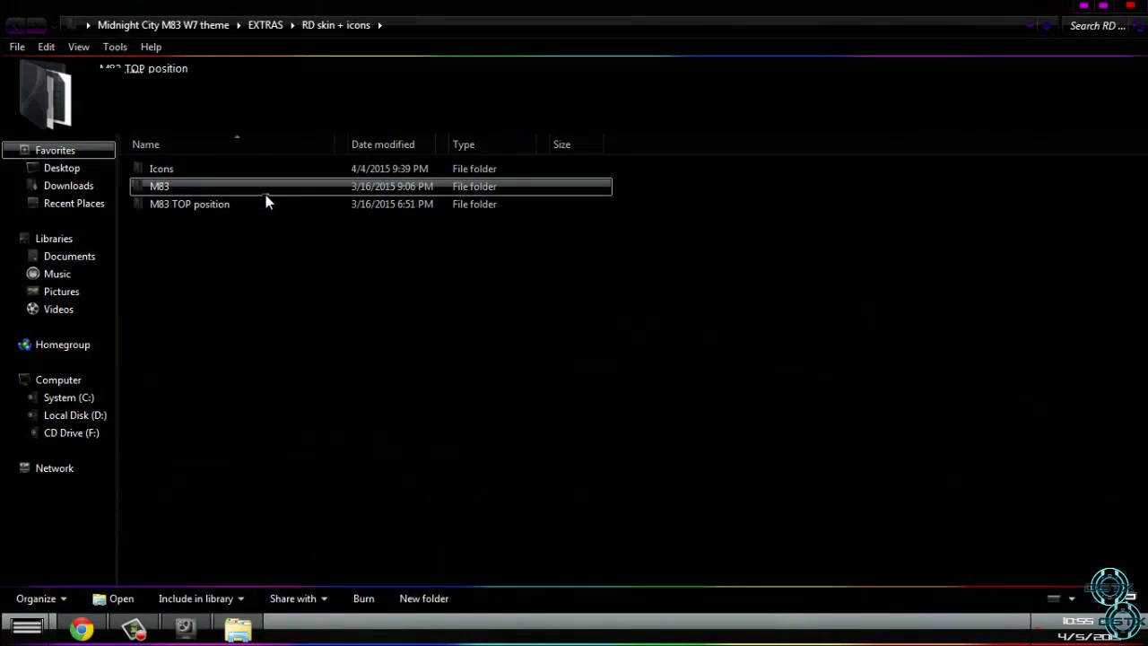
left_click(278, 187)
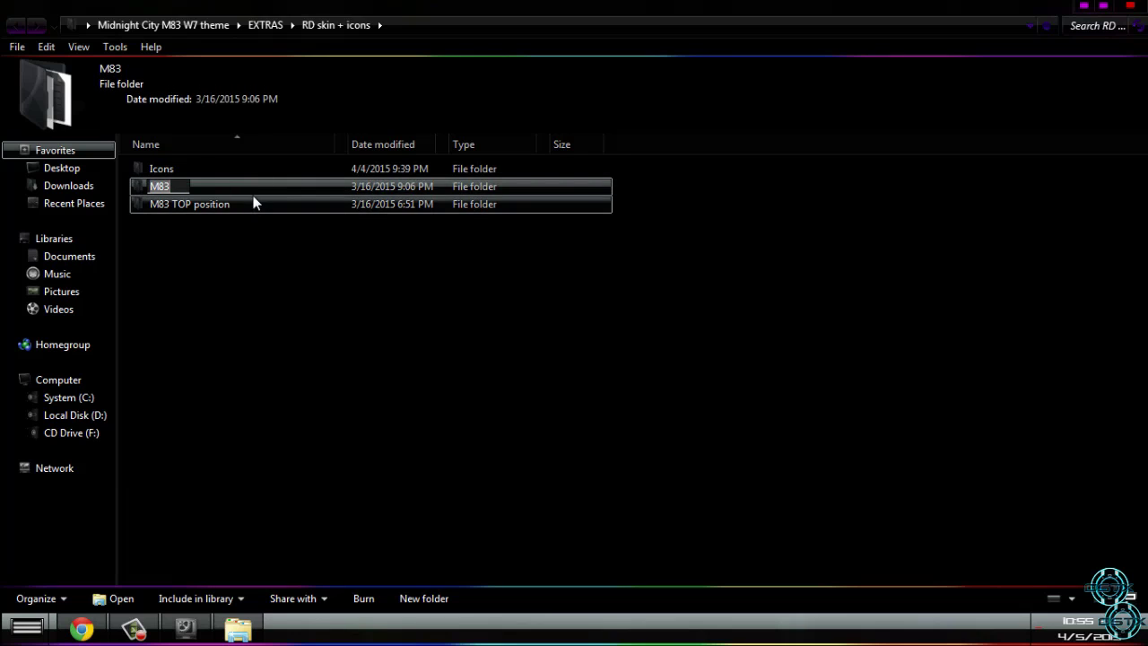
double_click(253, 190)
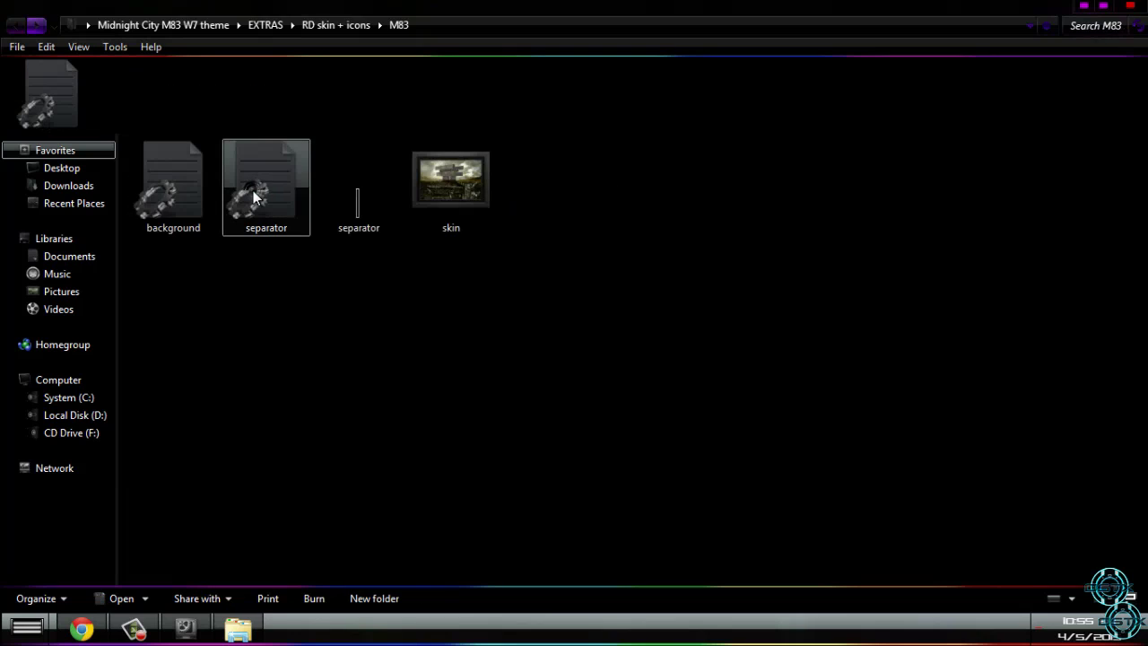
left_click(15, 25)
right_click(190, 191)
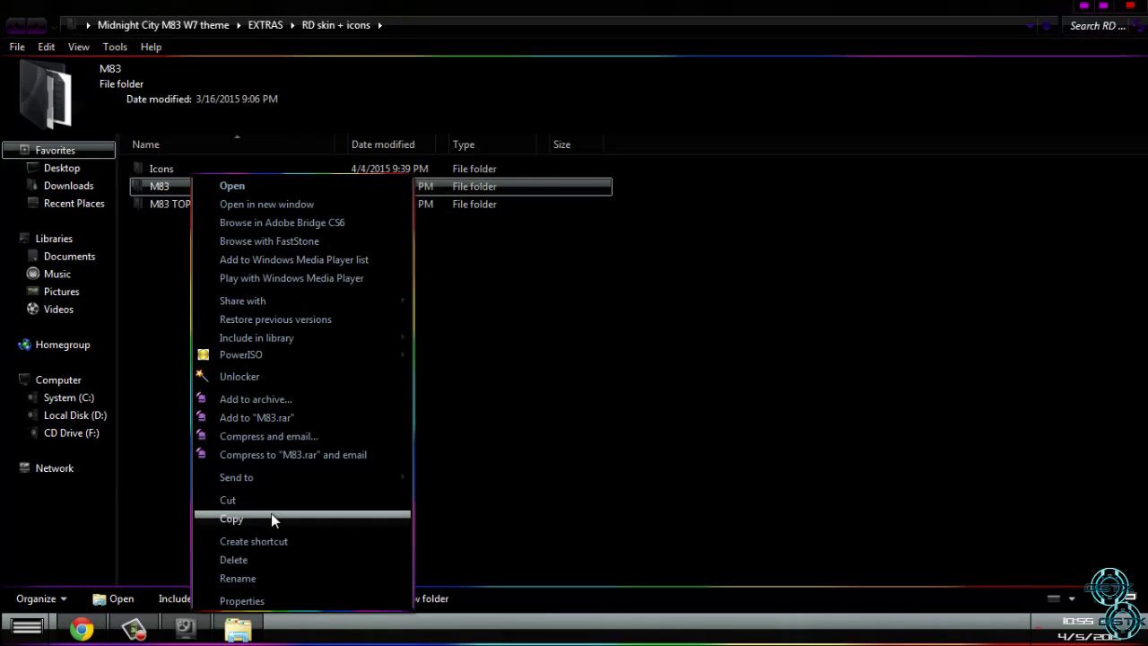
left_click(271, 518)
Step: Go through Computer to RocketDock's Skins folder under Program Files on Local Disk (D:)
key("super")
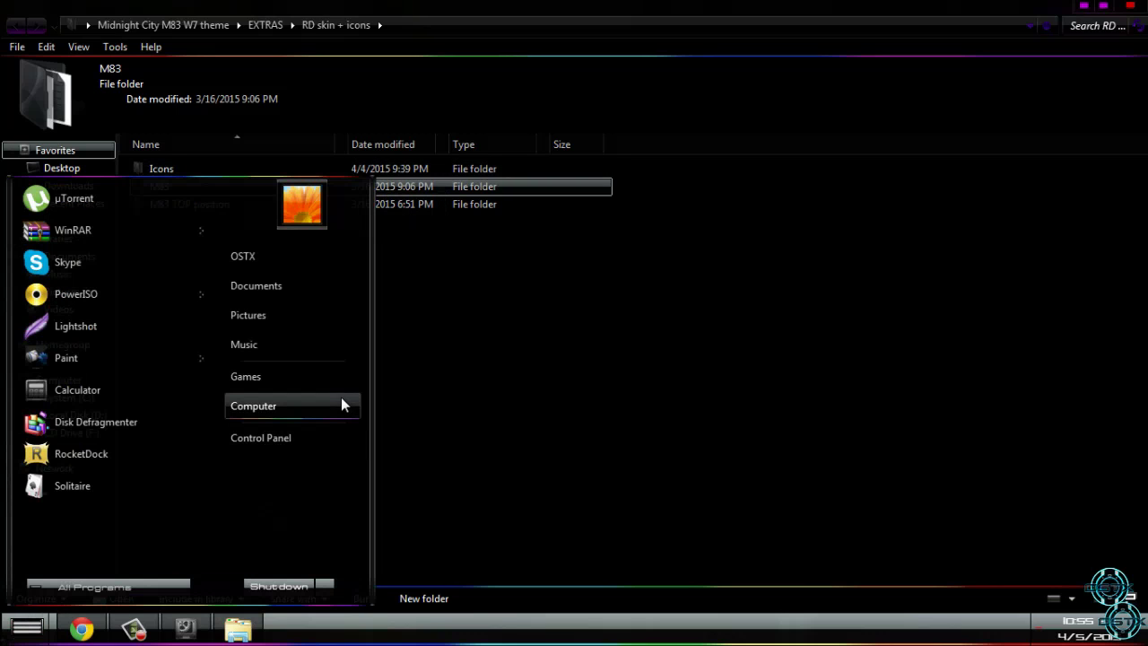
left_click(343, 403)
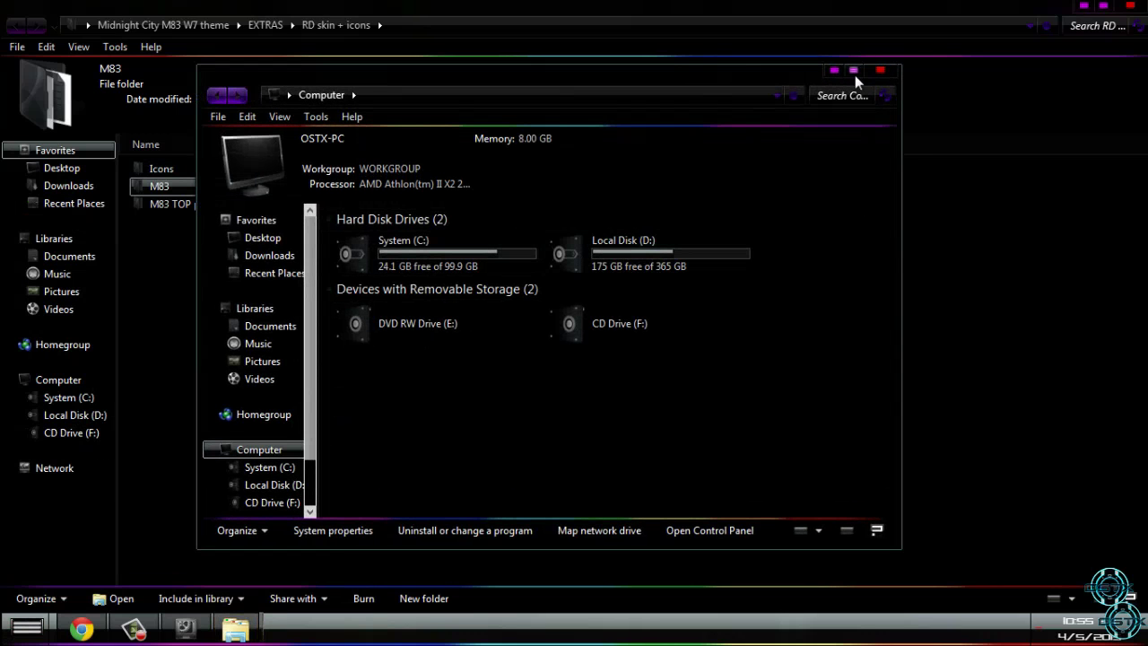
left_click(855, 75)
double_click(480, 188)
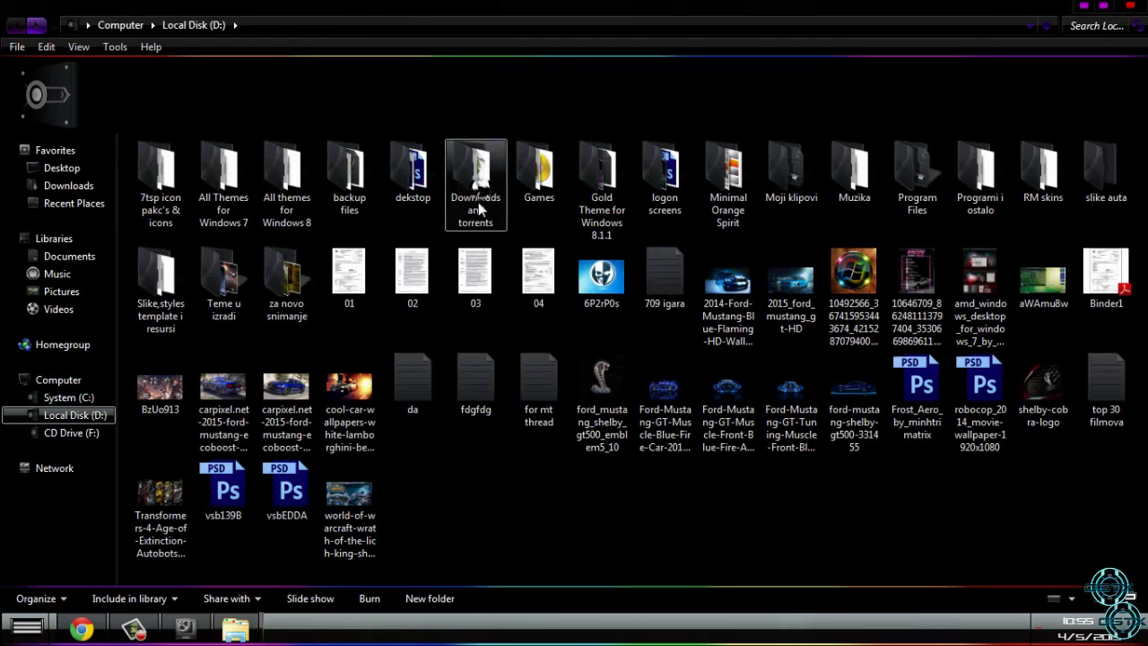
double_click(920, 208)
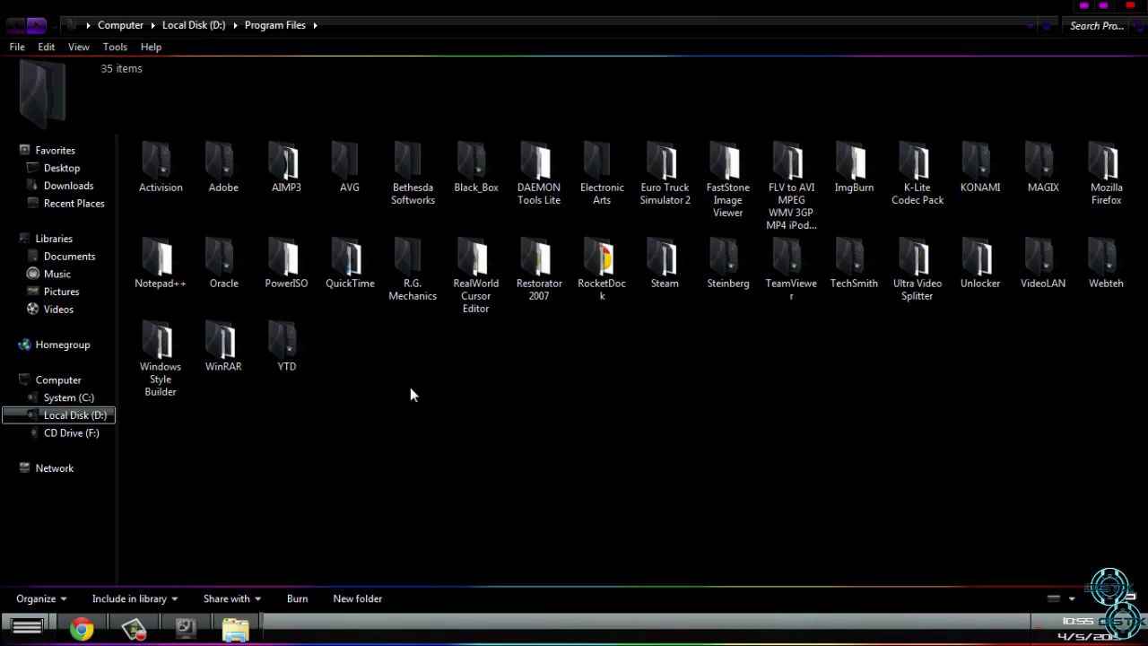
double_click(608, 273)
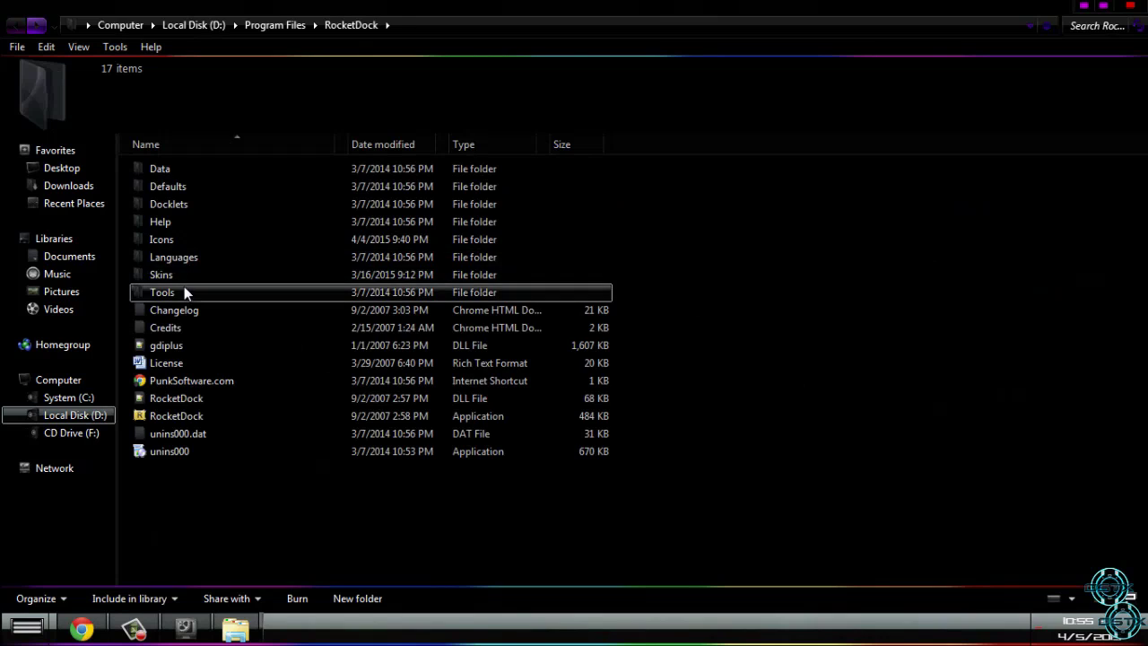
double_click(187, 276)
right_click(843, 279)
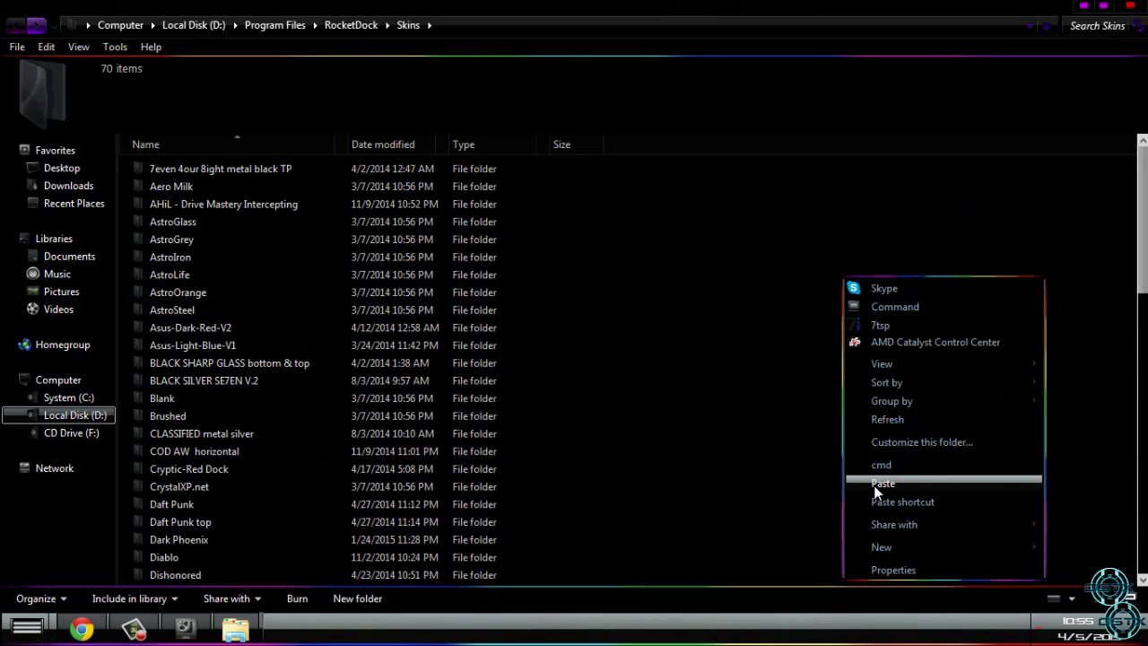
left_click(899, 207)
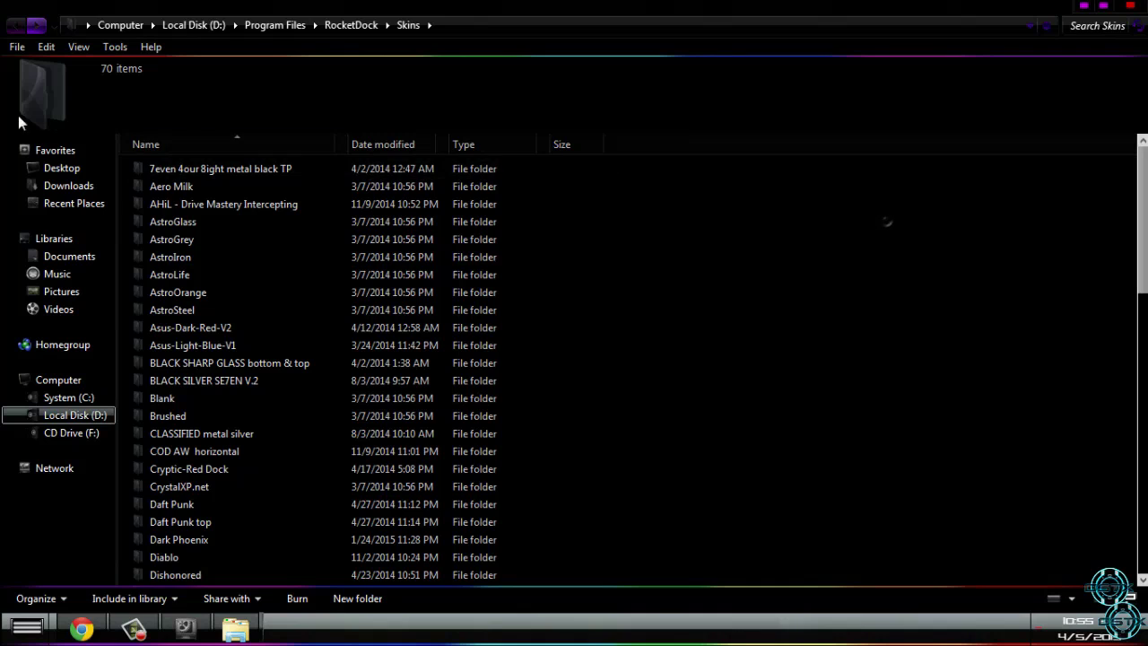
Step: Select and copy all 87 purple icons from the theme's Icons folder
left_click(24, 30)
mouse_move(249, 632)
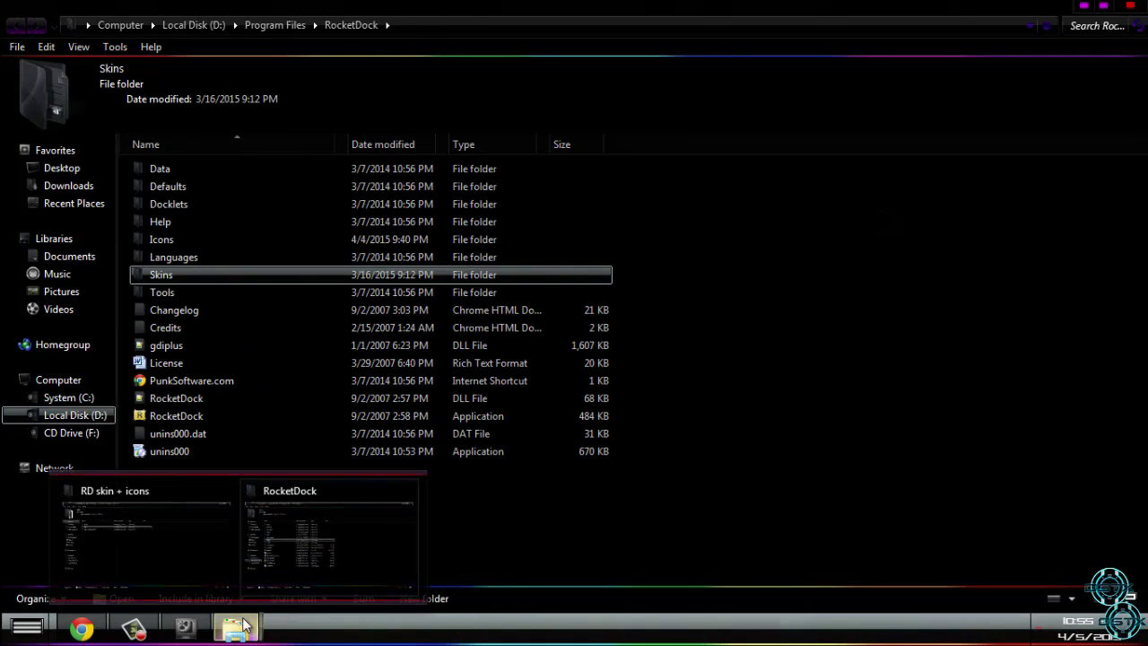
left_click(215, 508)
double_click(185, 166)
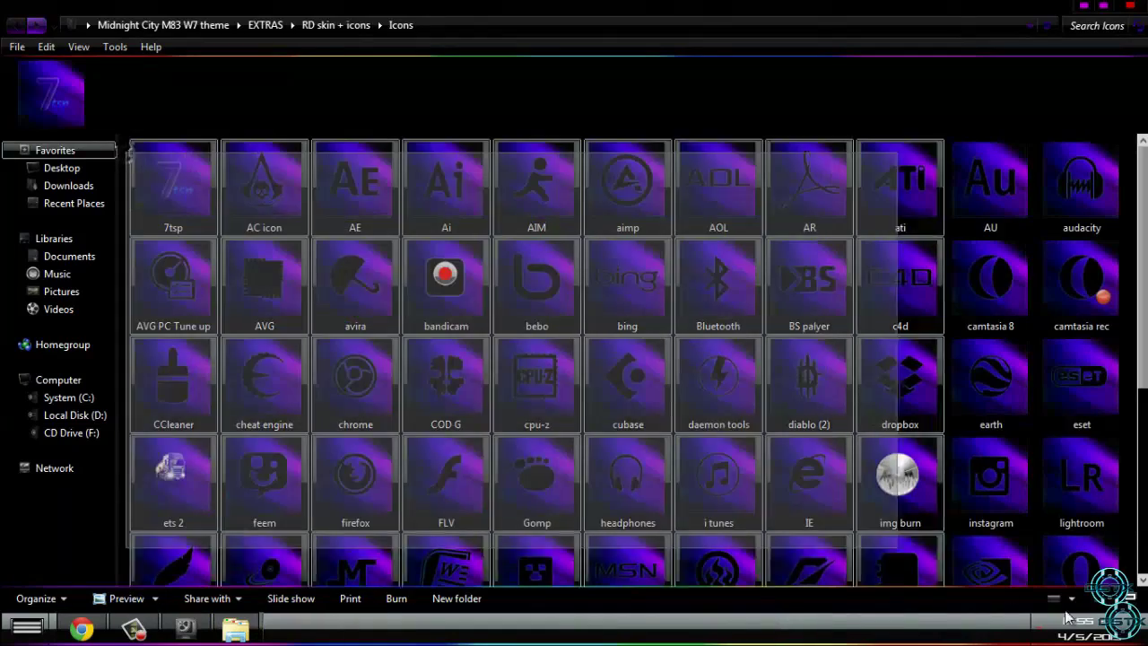
left_click_drag(1065, 617, 1032, 574)
right_click(1000, 519)
left_click(1000, 426)
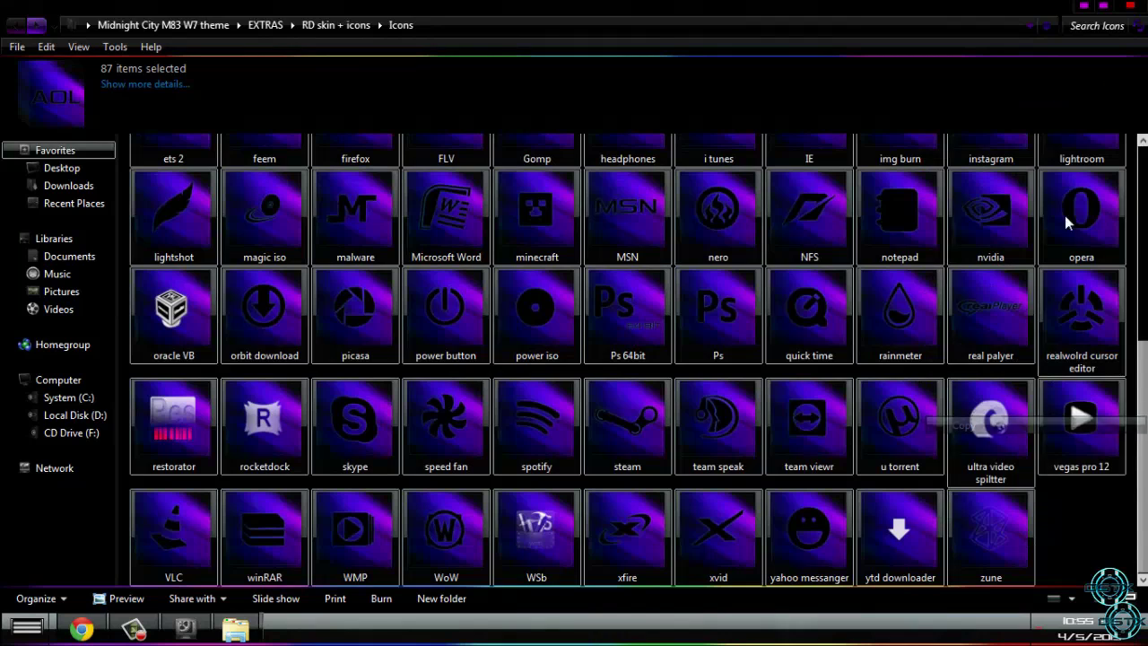
Step: Paste the icons into RocketDock's Icons folder and close the window
key("alt+Tab")
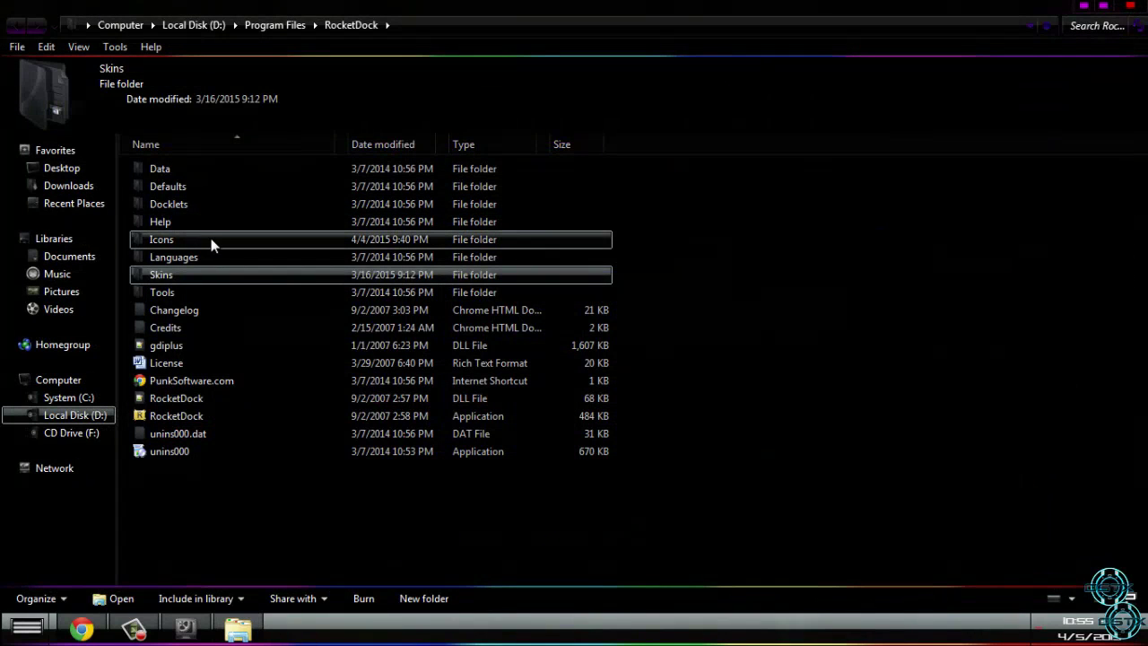
double_click(263, 243)
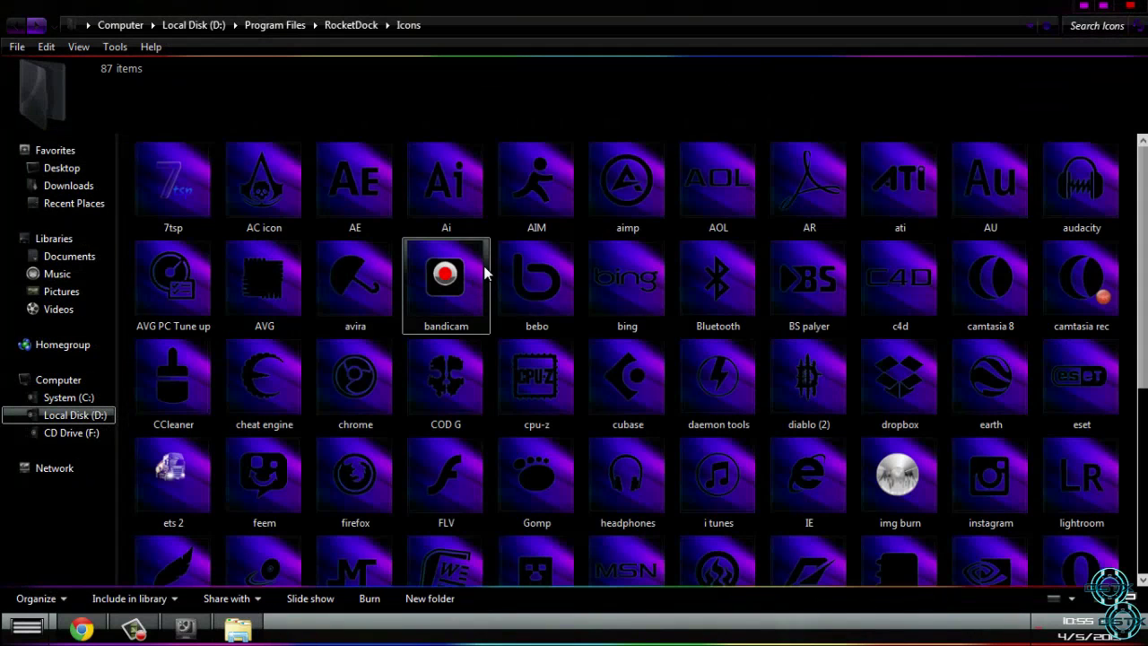
right_click(493, 236)
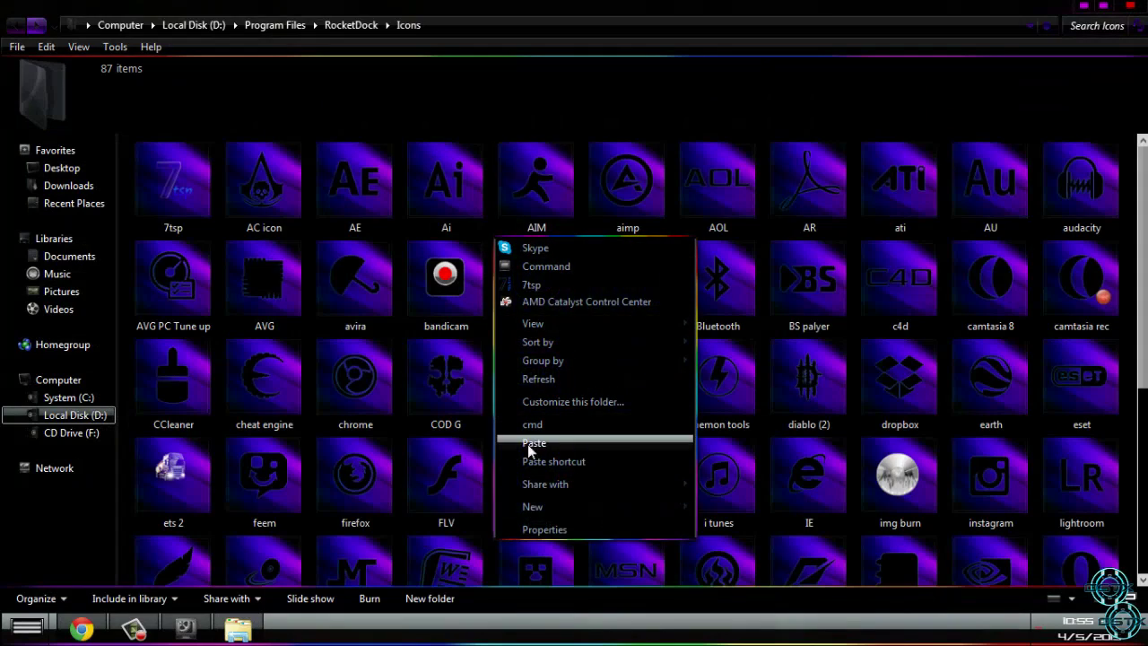
left_click(1127, 6)
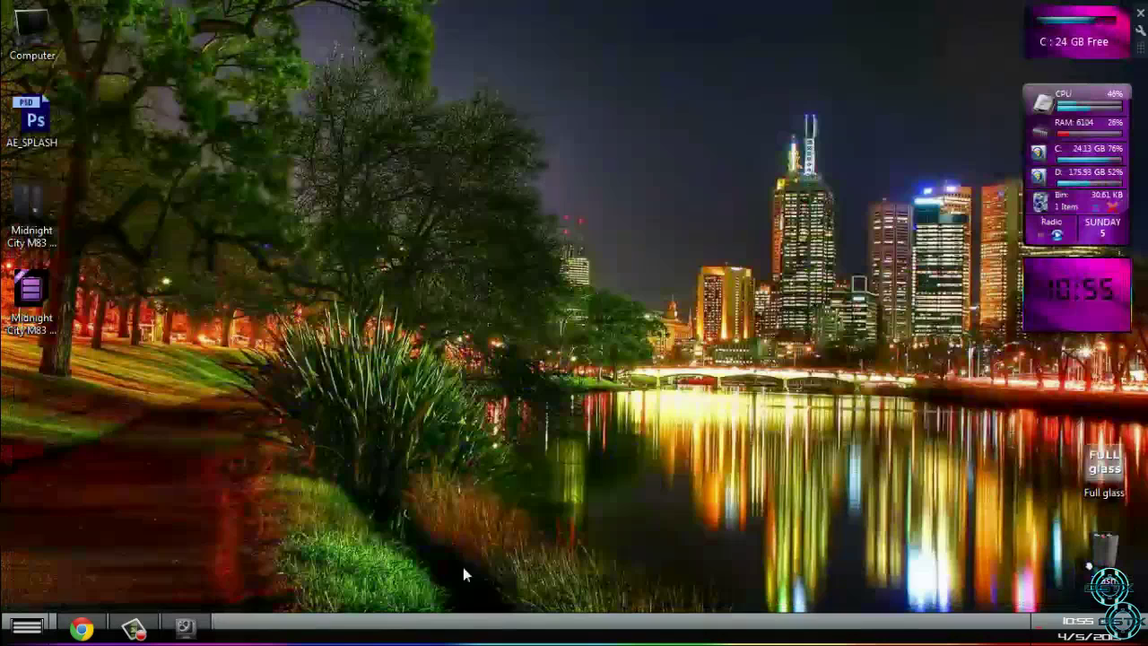
Step: Check in Dock Settings that the style theme is M83, then cancel without changes
mouse_move(461, 579)
right_click(416, 534)
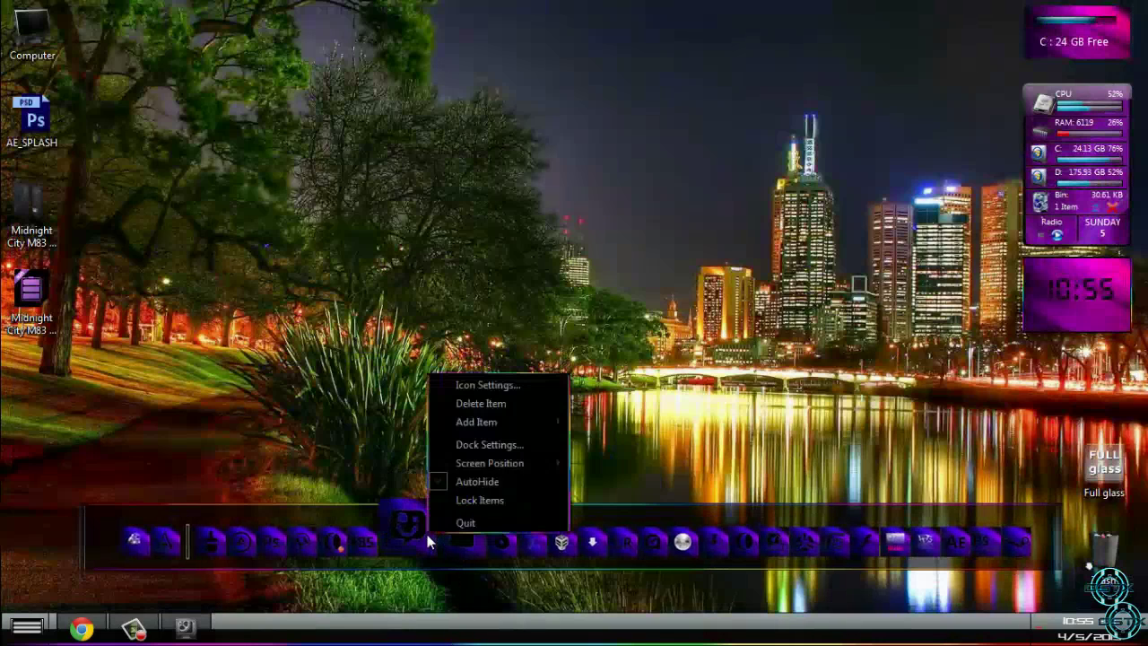
left_click(543, 440)
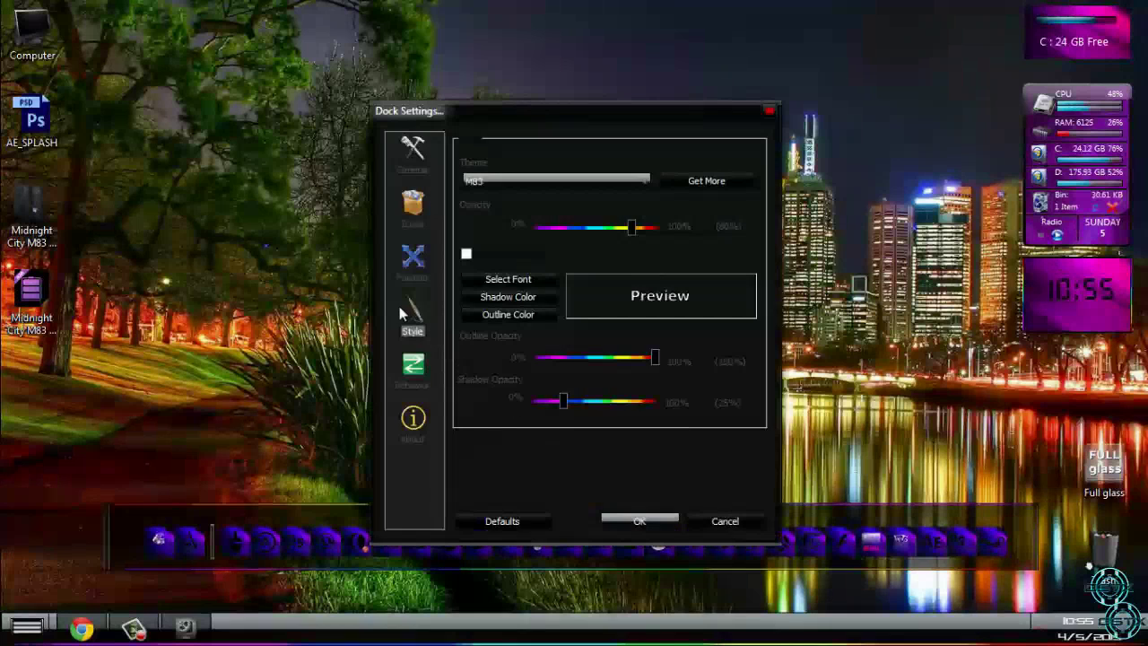
left_click(498, 182)
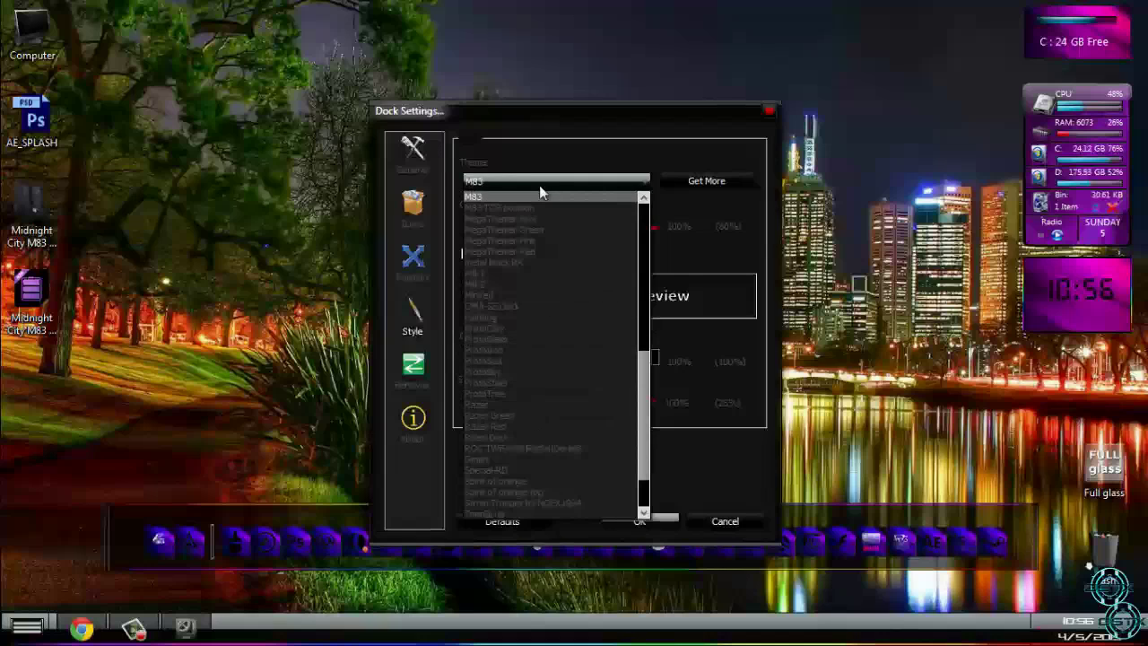
left_click(722, 459)
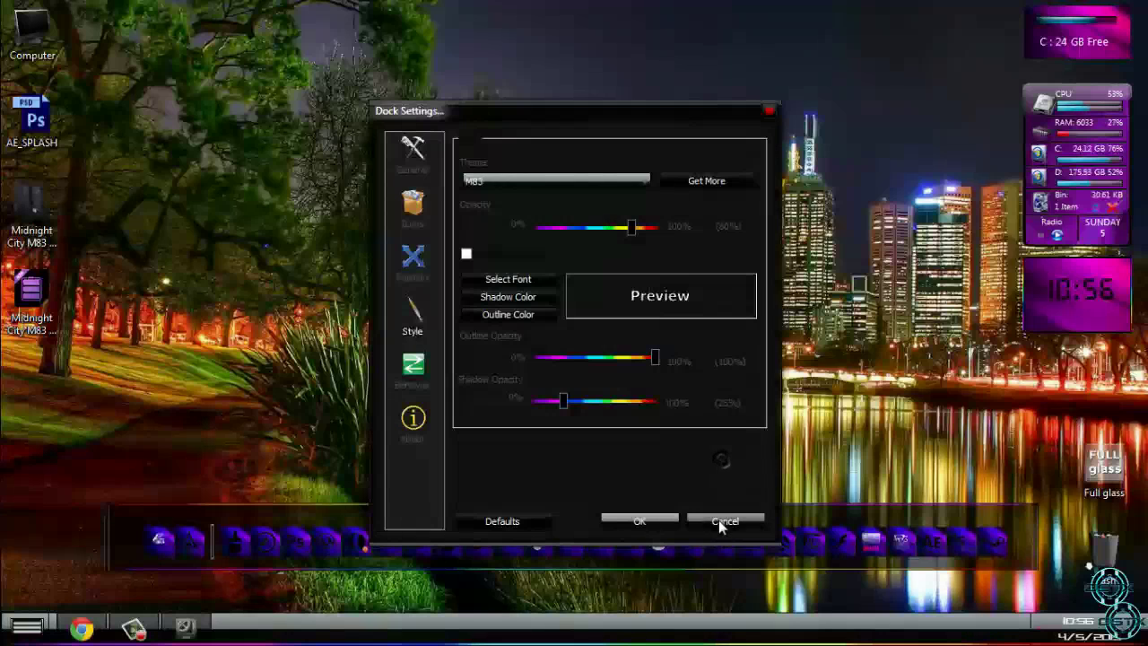
left_click(413, 219)
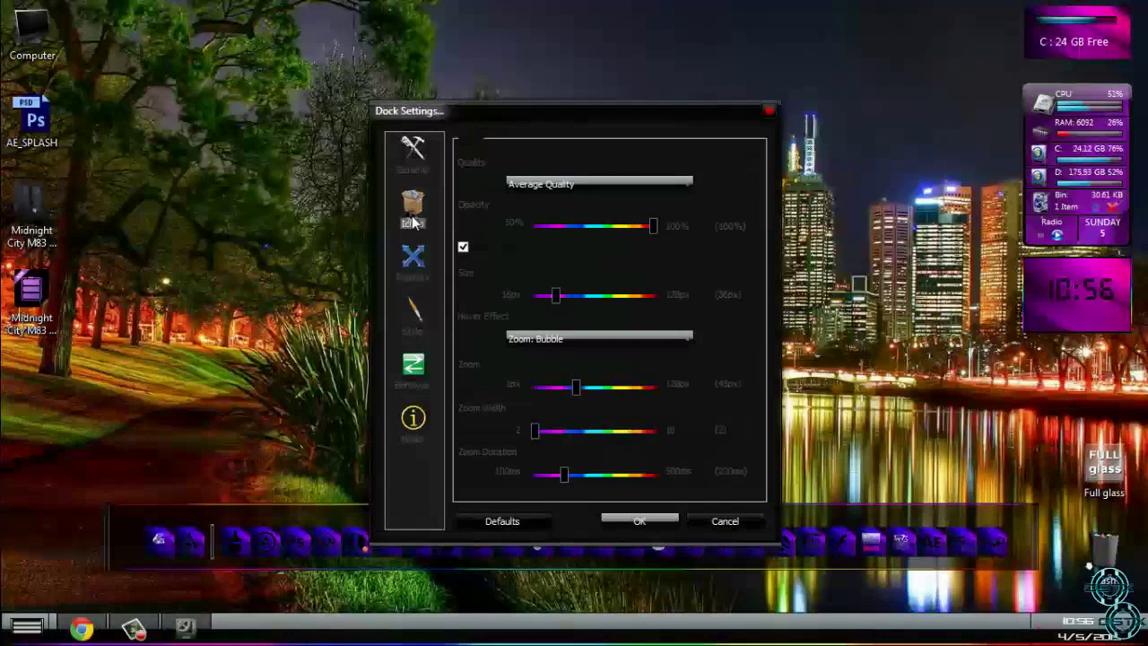
left_click(728, 522)
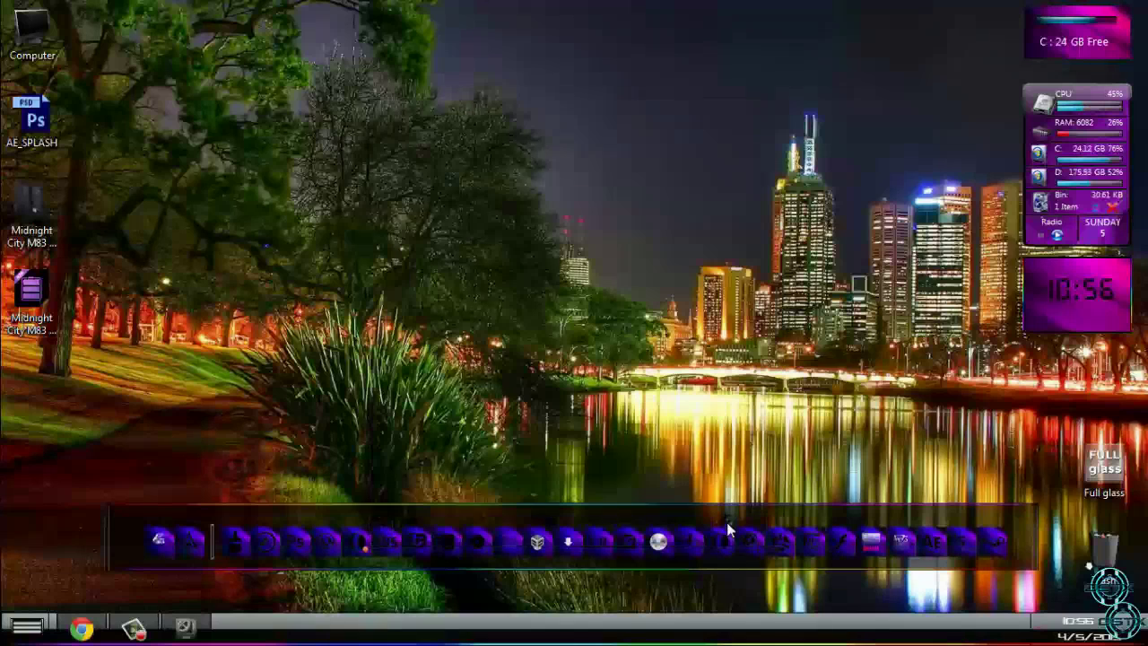
Step: Give the BS.Player FREE dock item the purple audacity.png headphones icon
right_click(384, 543)
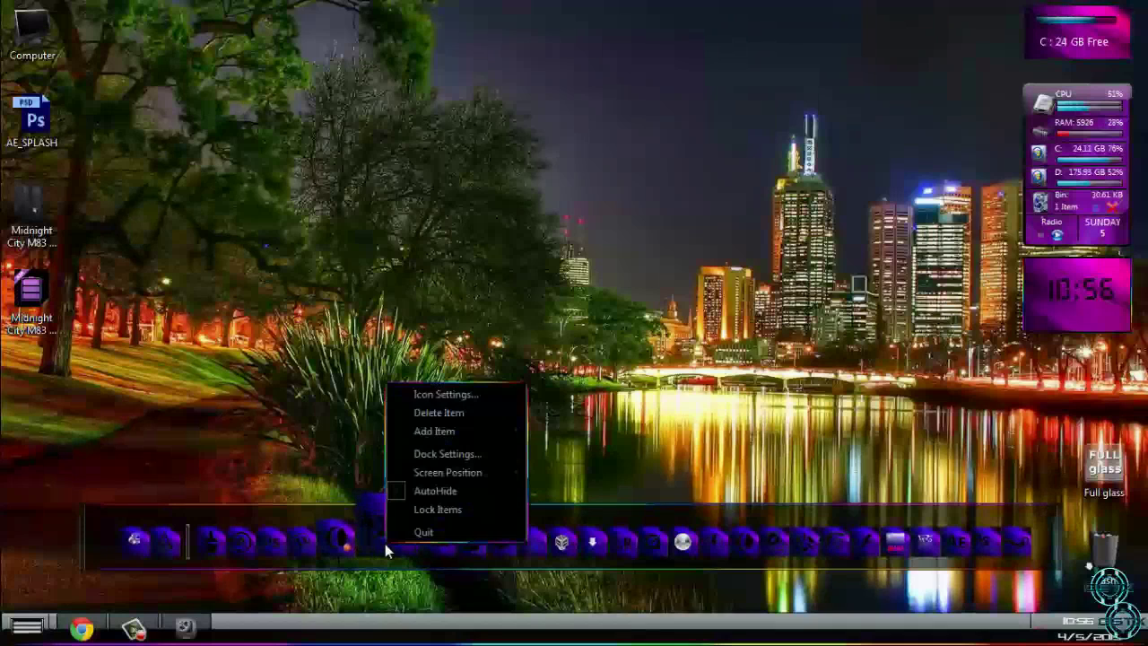
left_click(459, 395)
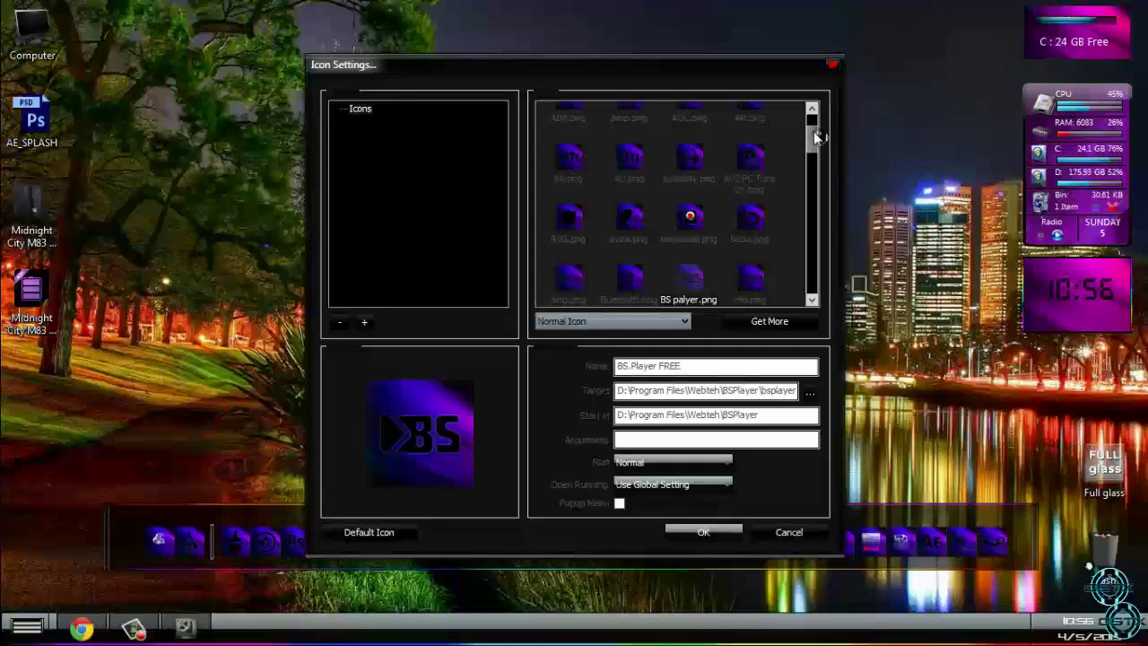
scroll(743, 121, "up", 2)
left_click(636, 177)
left_click(635, 240)
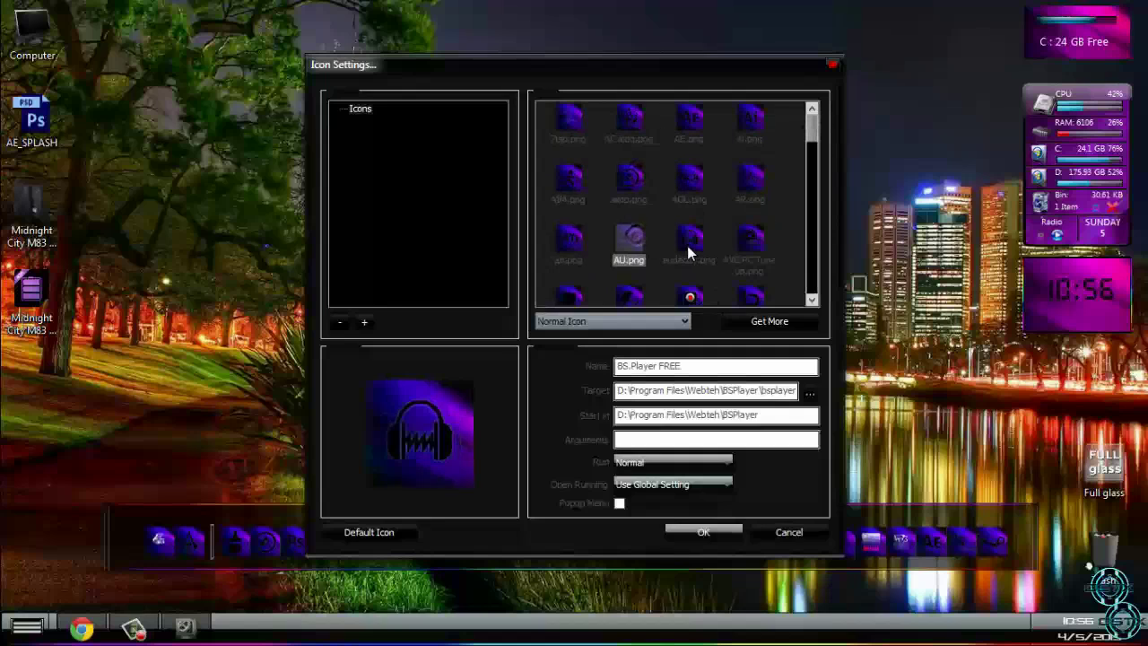
left_click(688, 241)
left_click(704, 531)
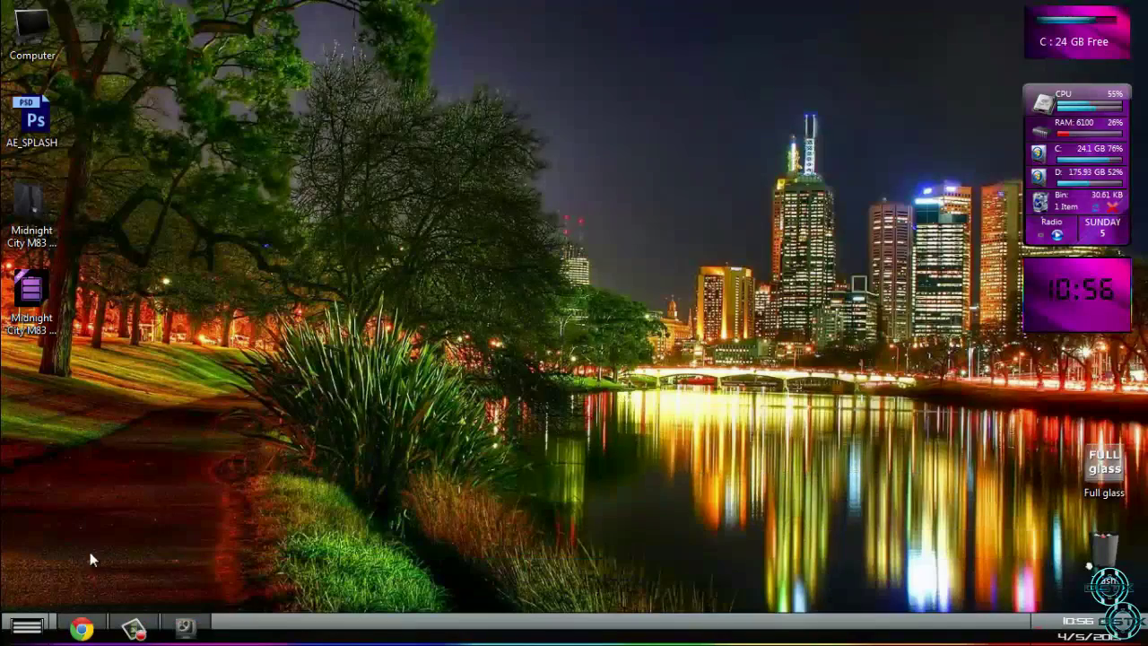
Step: Open the Midnight City M83 theme's EXTRAS > screen shots of theme folder
double_click(32, 206)
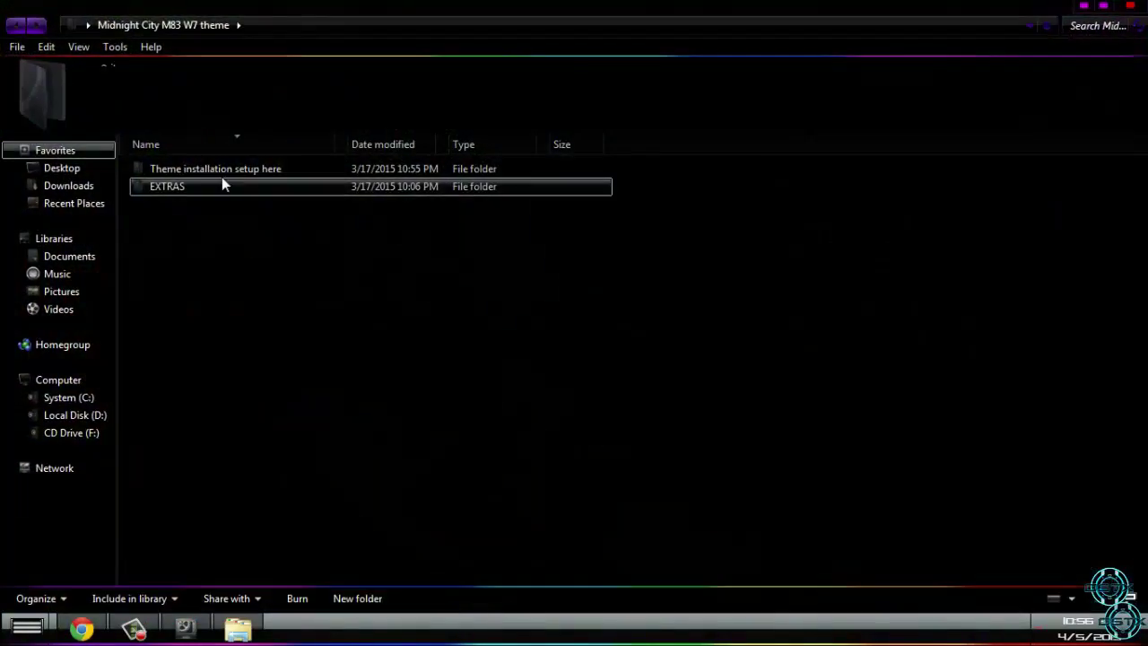
left_click(219, 172)
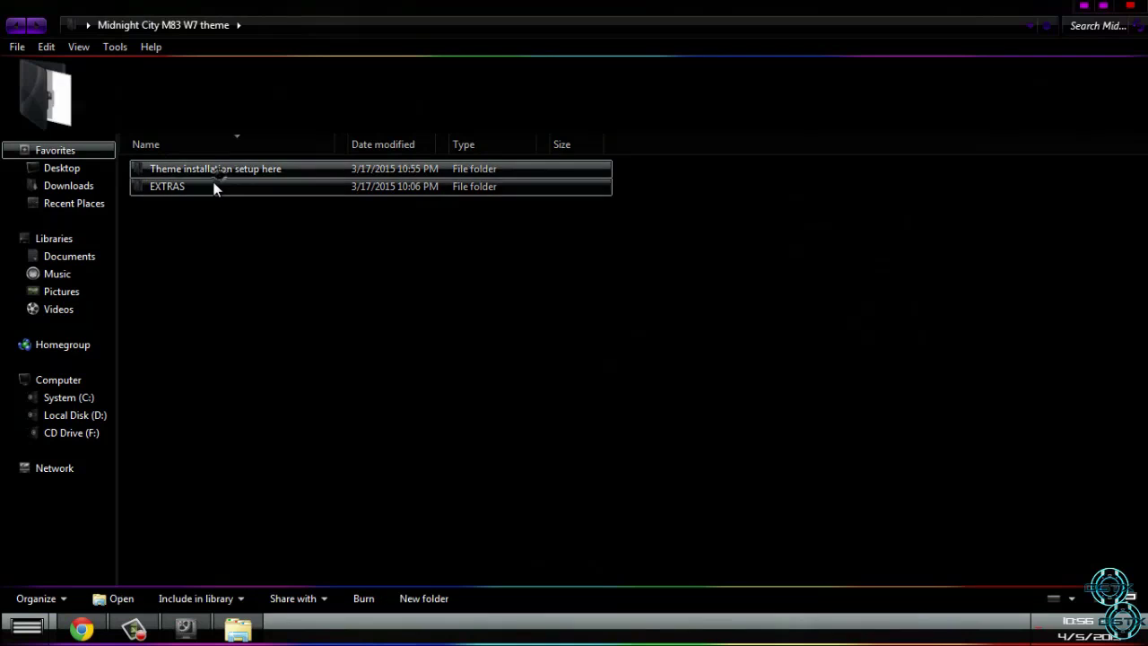
double_click(215, 187)
left_click(208, 240)
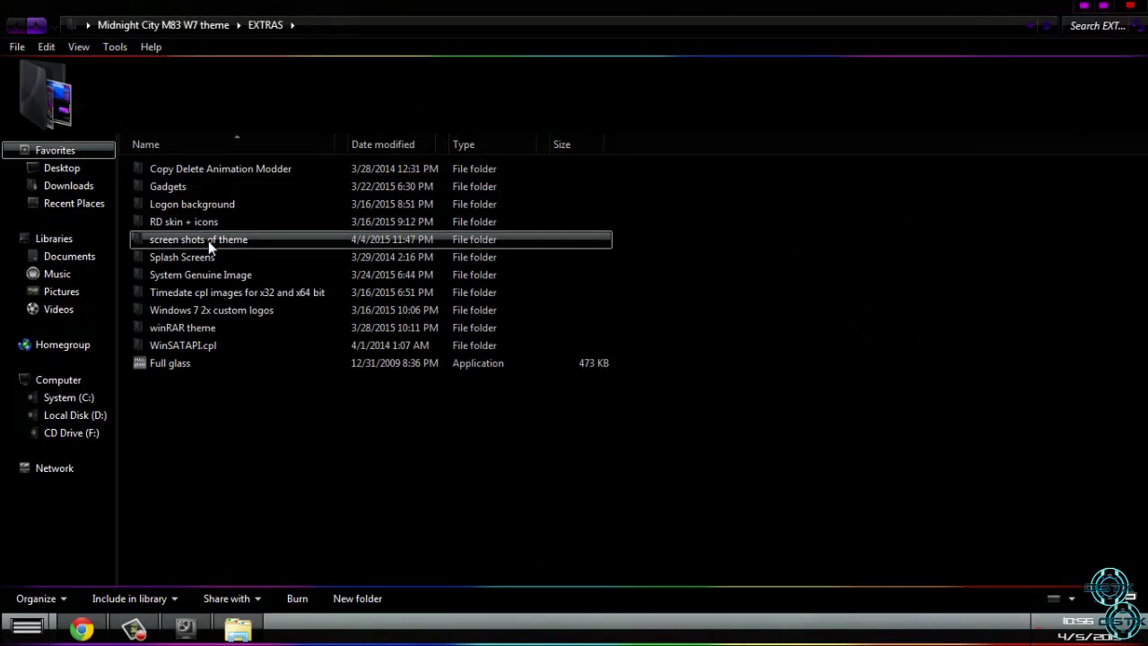
double_click(208, 240)
Step: View the theme screenshots one by one in Photo Viewer, then close it and go back
double_click(171, 188)
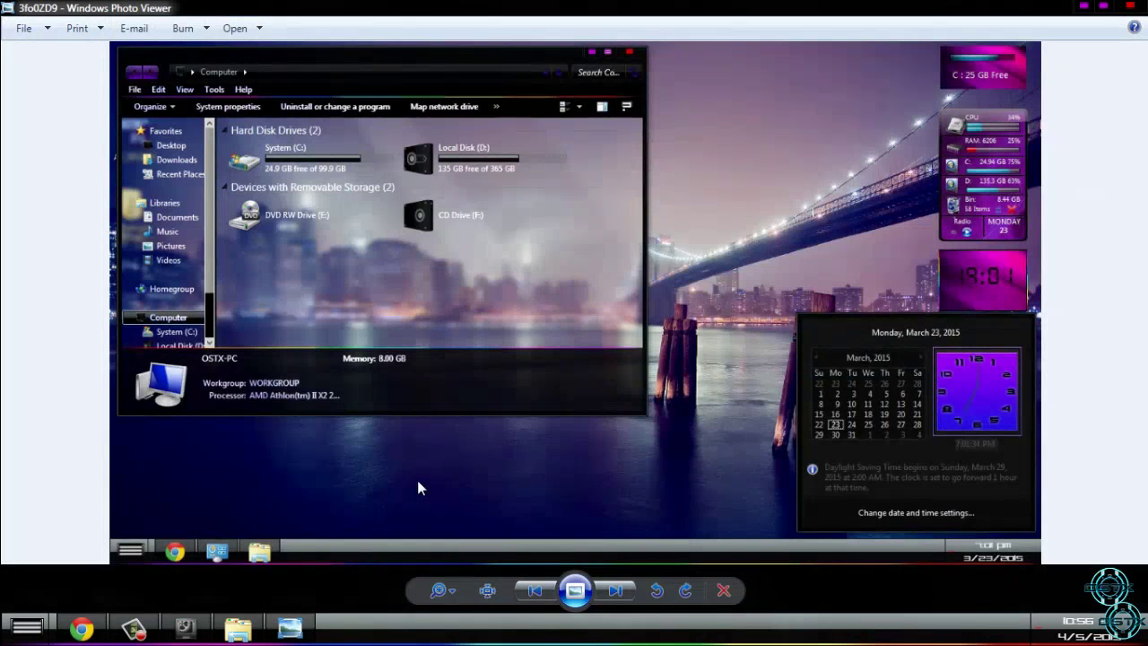
left_click(614, 590)
left_click(613, 589)
left_click(613, 589)
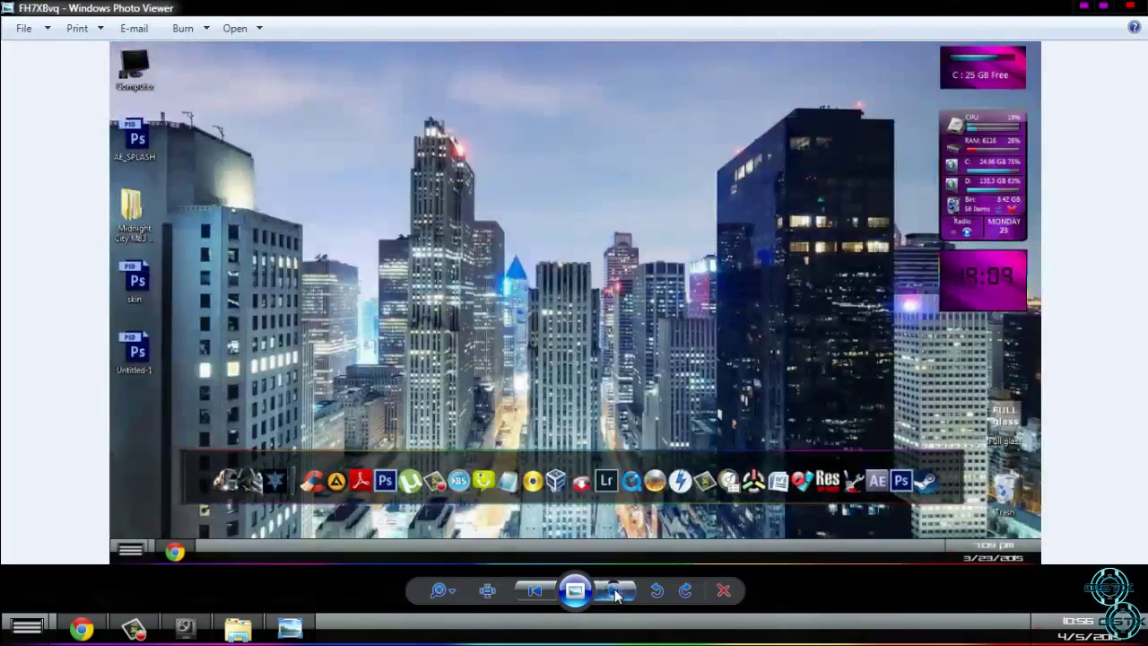
left_click(614, 591)
left_click(614, 590)
left_click(614, 590)
left_click(614, 590)
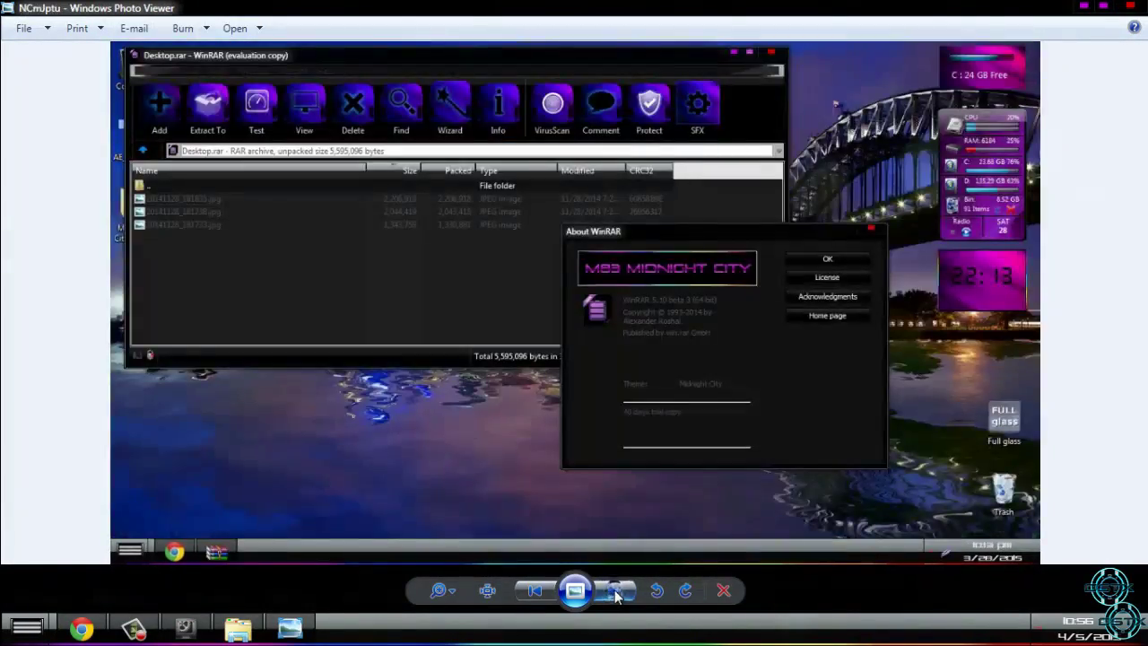
left_click(1129, 7)
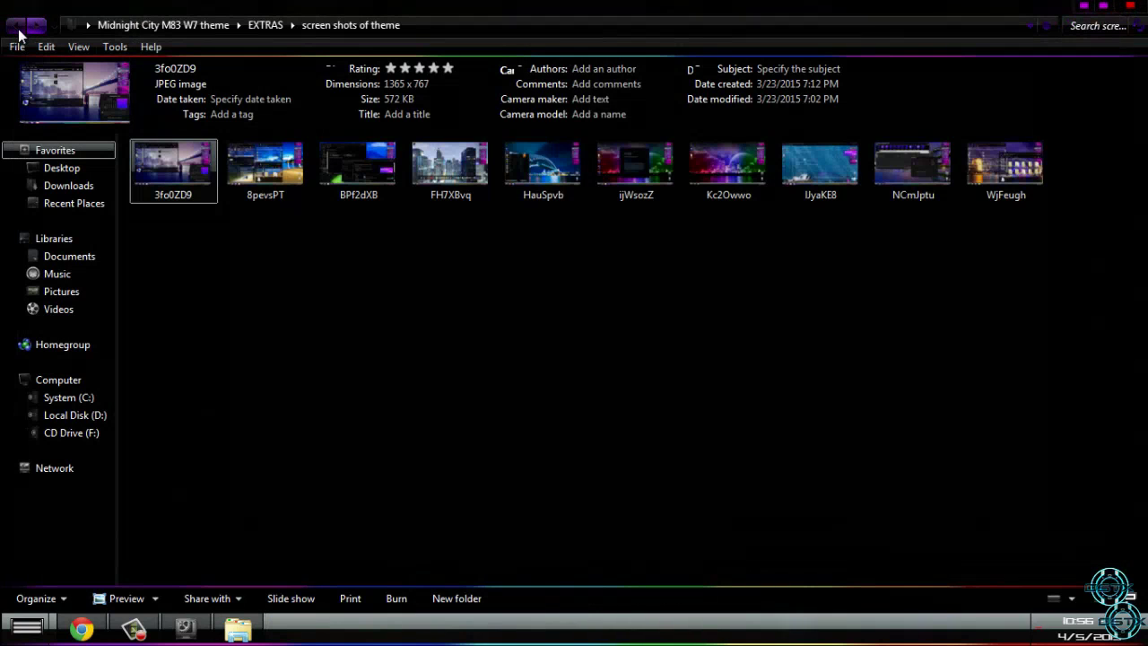
left_click(16, 25)
Step: Look through Splash Screens and the ijWsozZ screenshot, then return to the EXTRAS folder
double_click(197, 257)
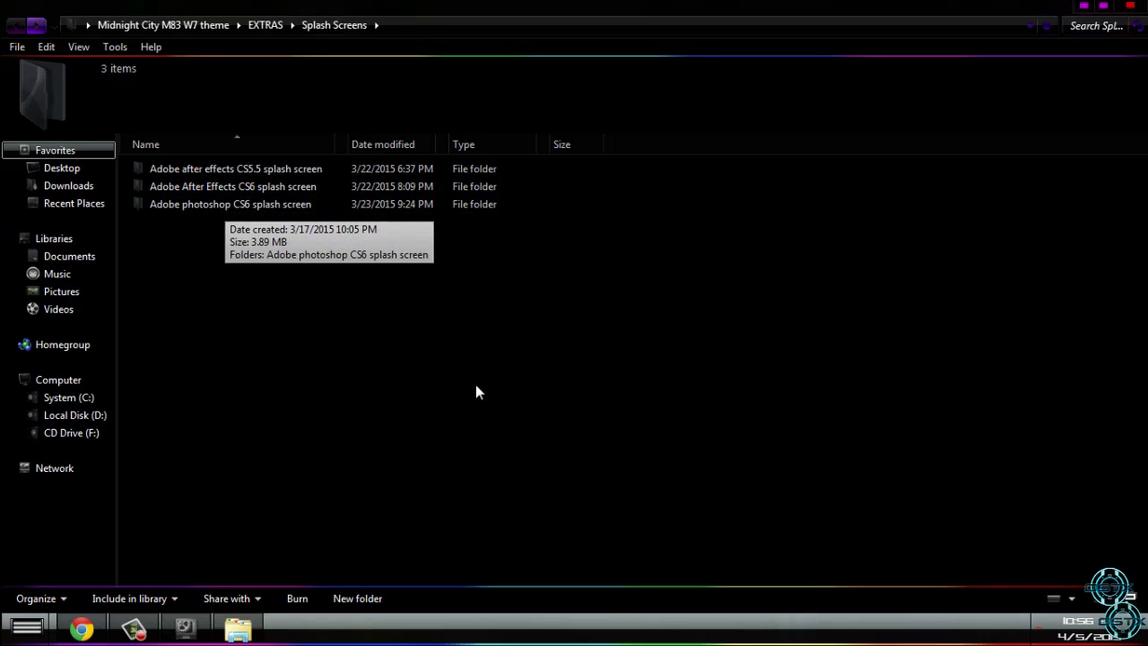
left_click(18, 30)
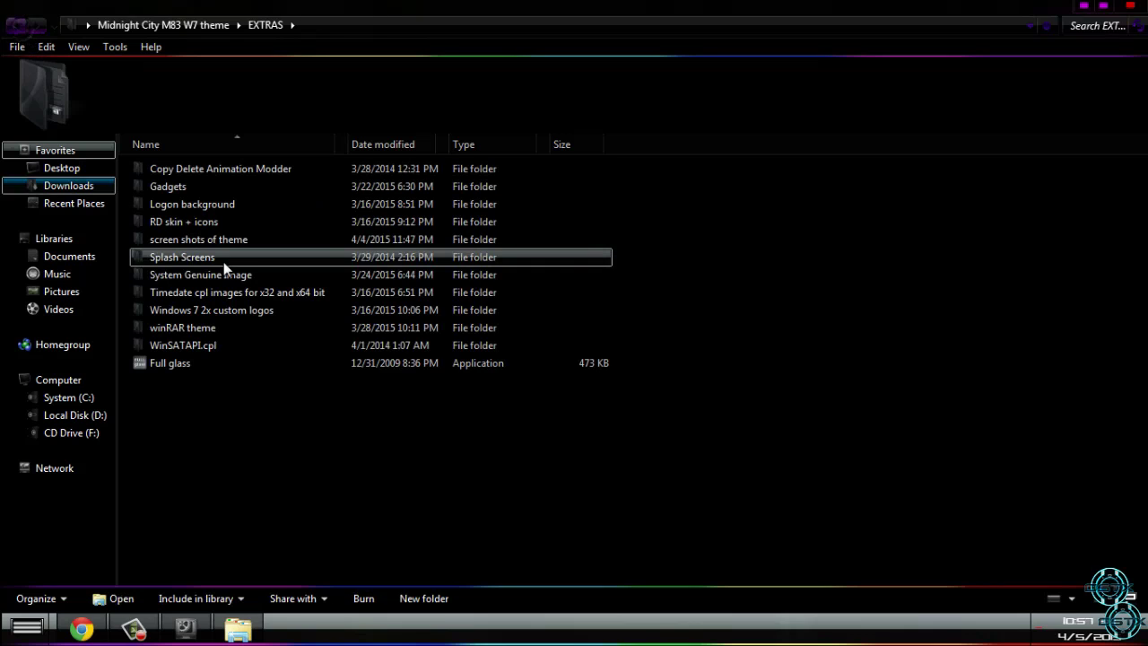
double_click(222, 243)
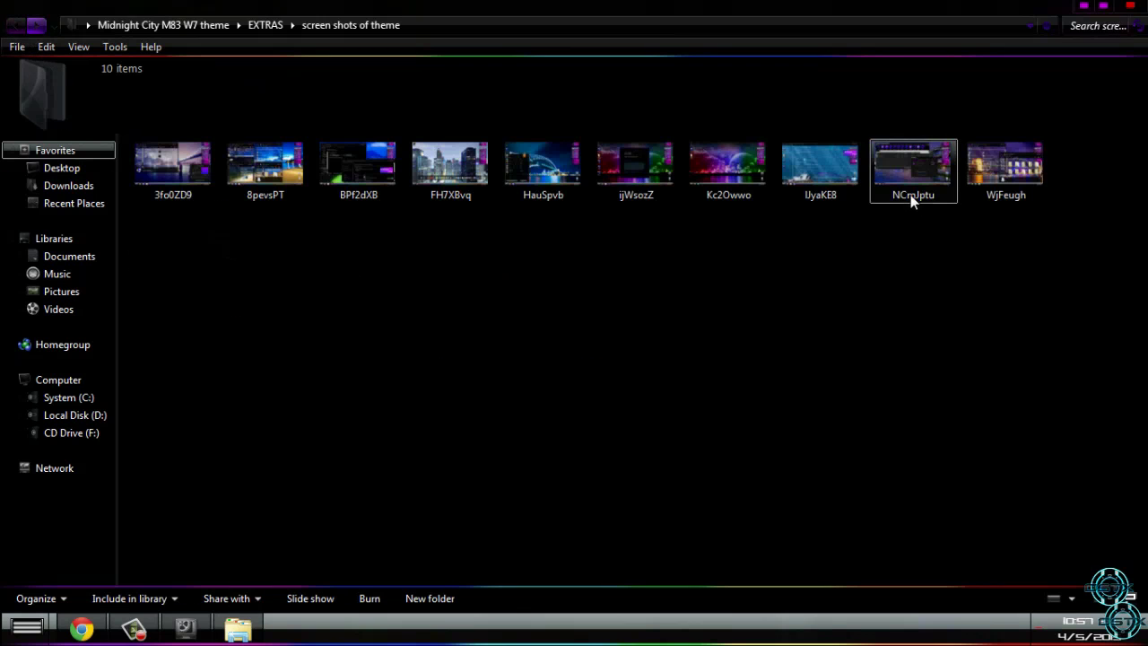
double_click(624, 187)
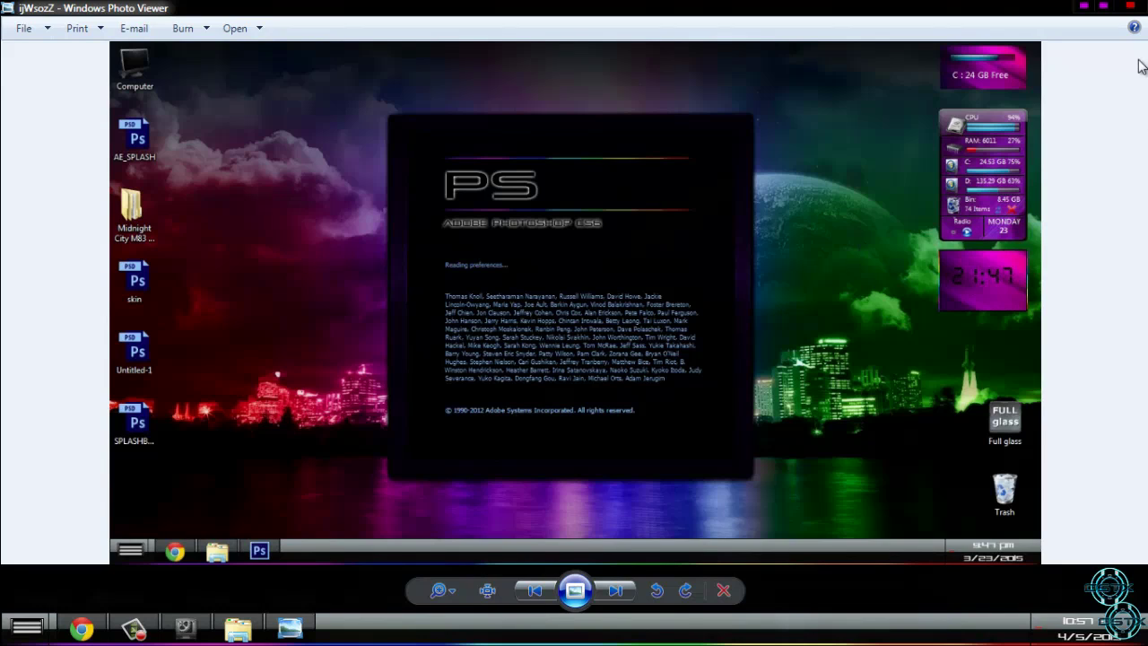
left_click(1130, 7)
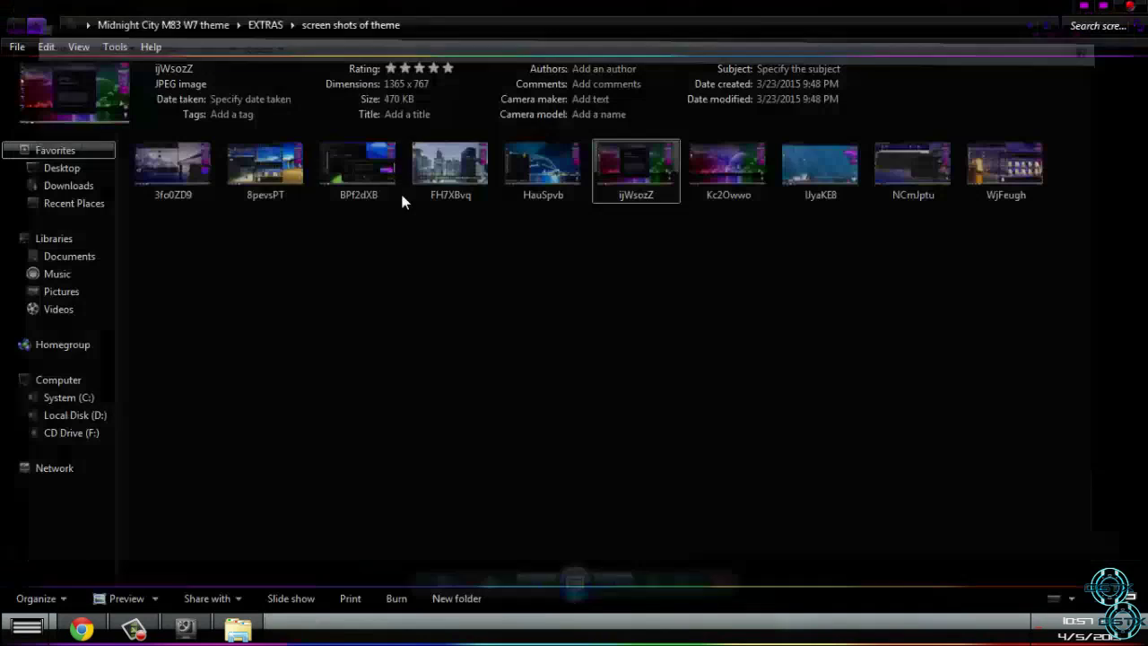
left_click(17, 27)
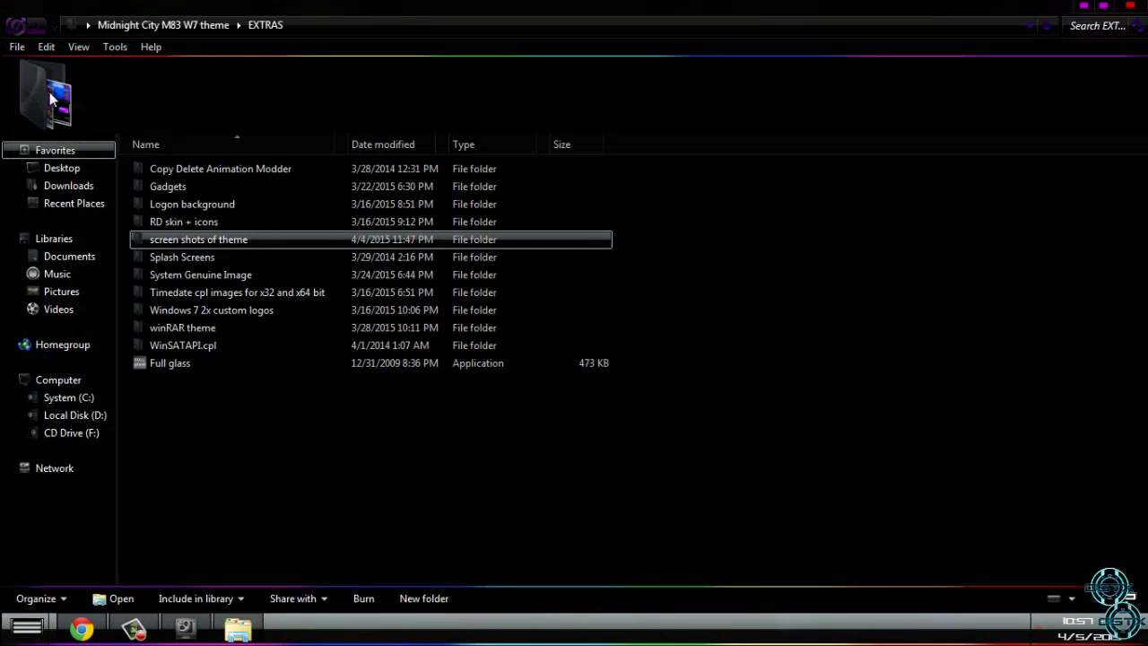
Step: Preview the genuine logo in System Genuine Image and check it on Computer's System properties page
double_click(180, 277)
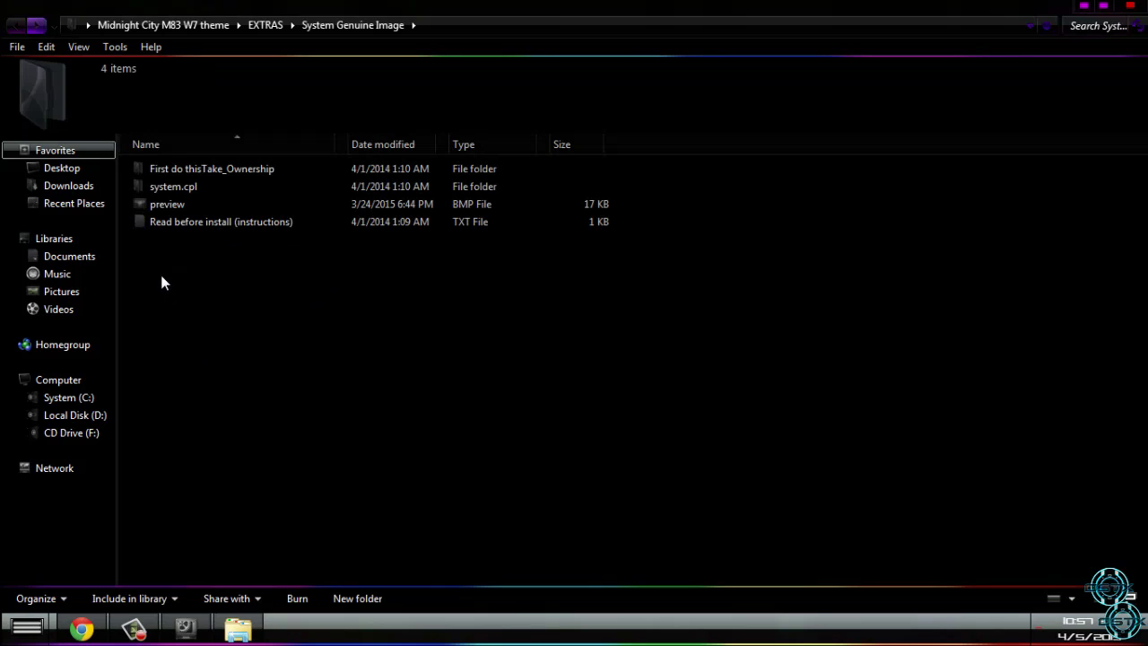
left_click(169, 205)
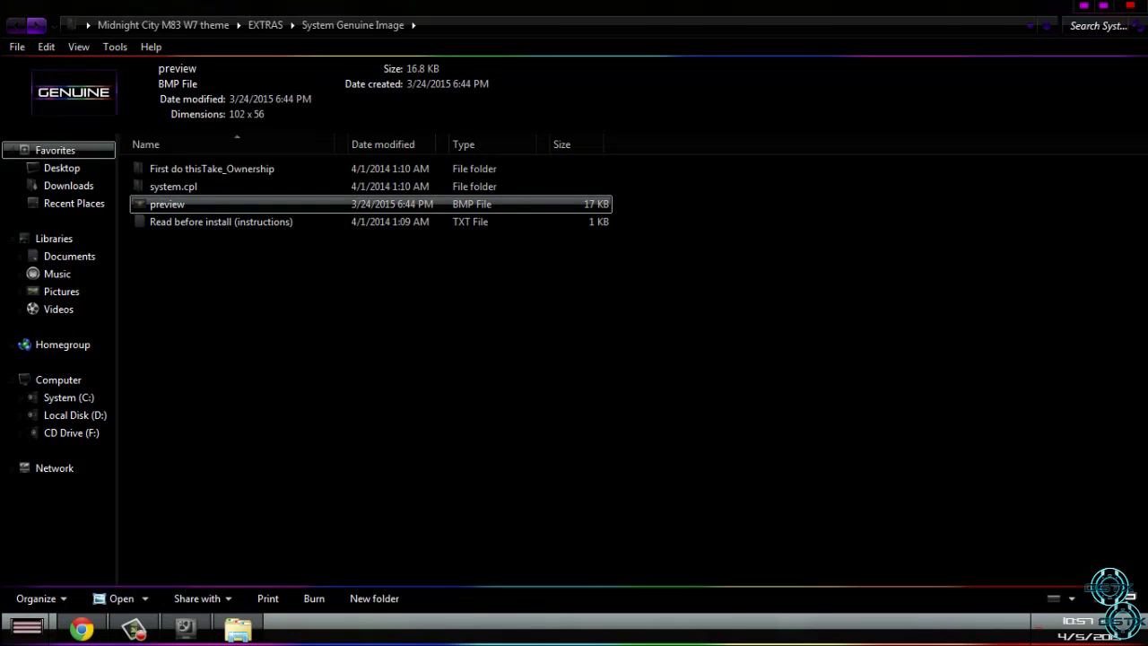
key("super")
right_click(323, 411)
left_click(365, 550)
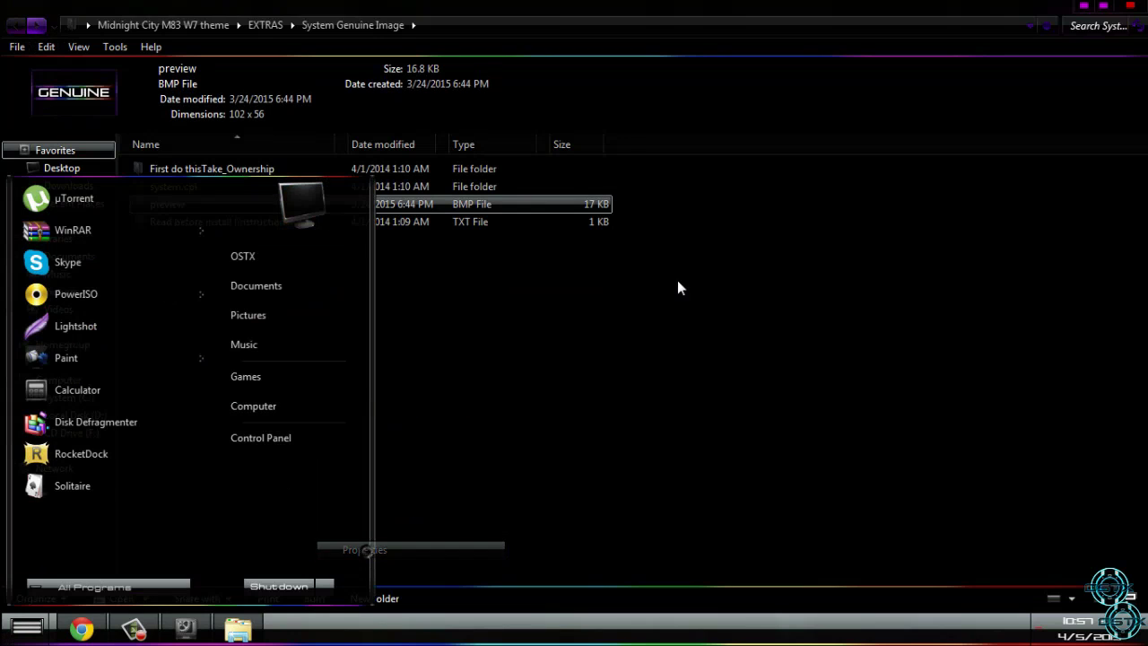
scroll(672, 305, "down", 3)
scroll(705, 293, "down", 5)
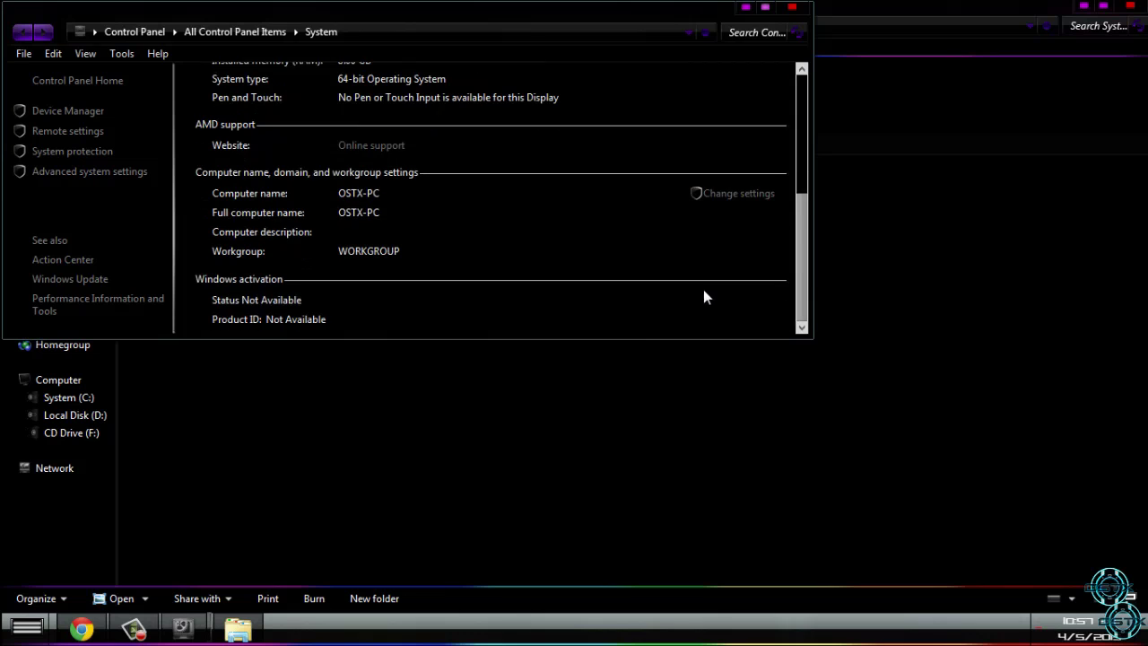
left_click(792, 15)
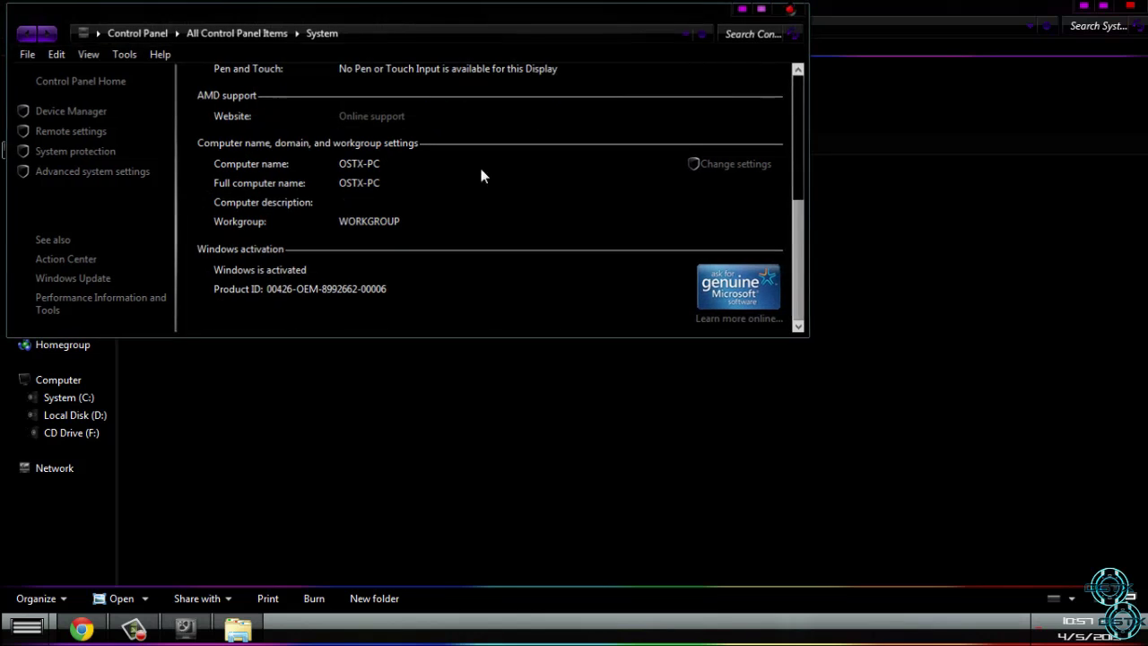
Step: Return to System Genuine Image and open the Read before install (instructions) file
left_click(20, 27)
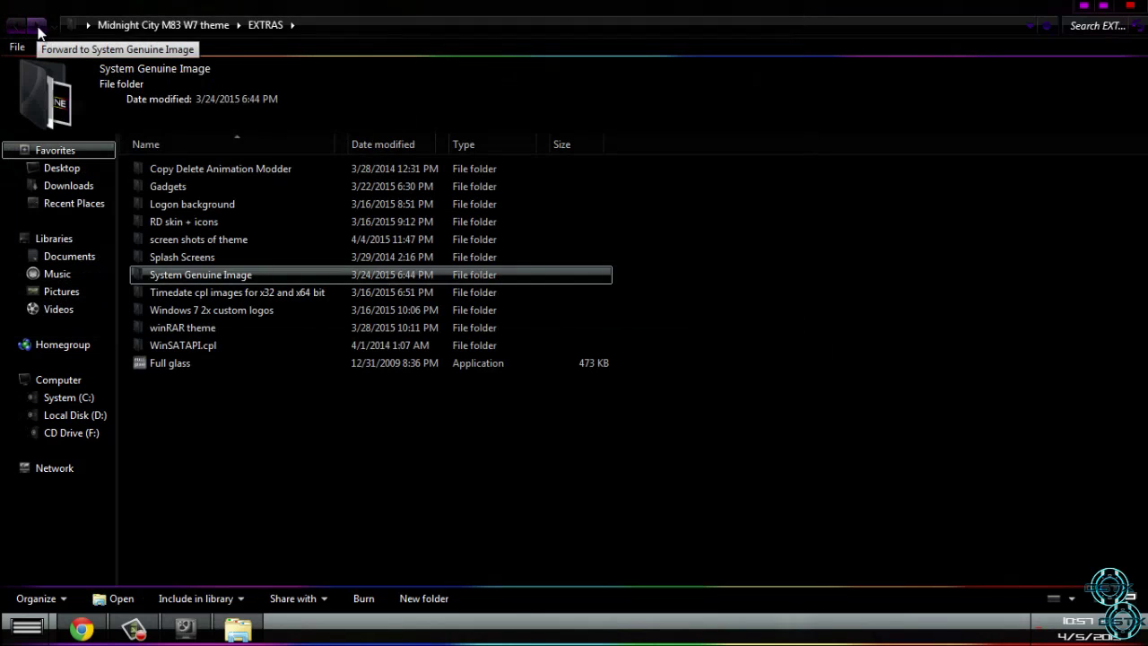
left_click(37, 30)
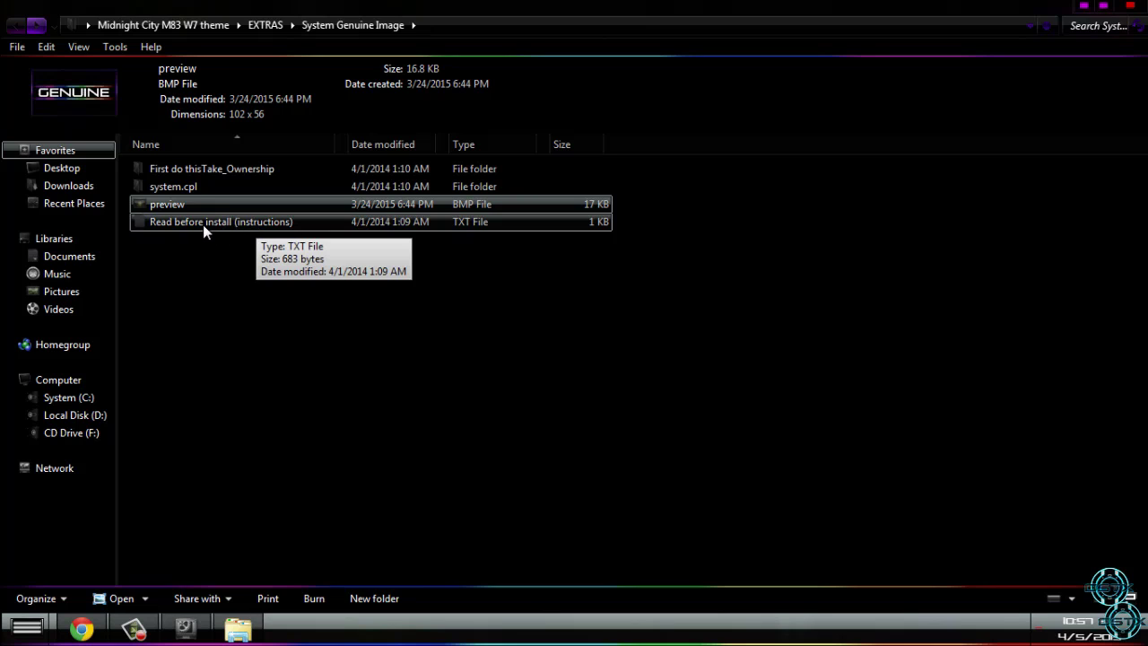
left_click(232, 220)
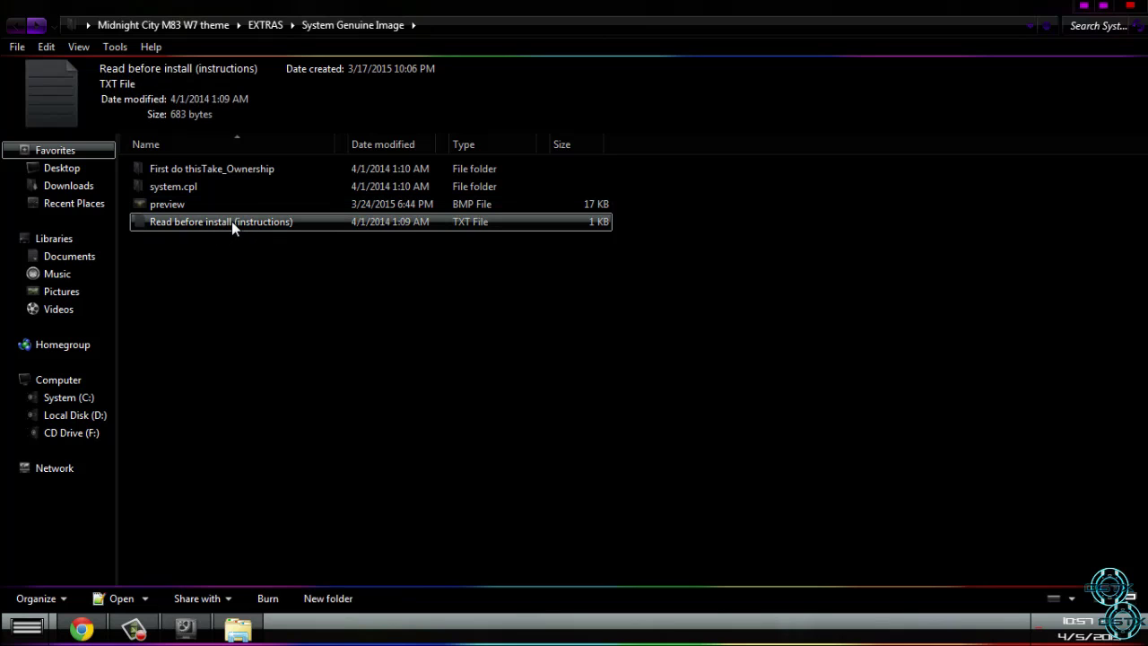
double_click(232, 221)
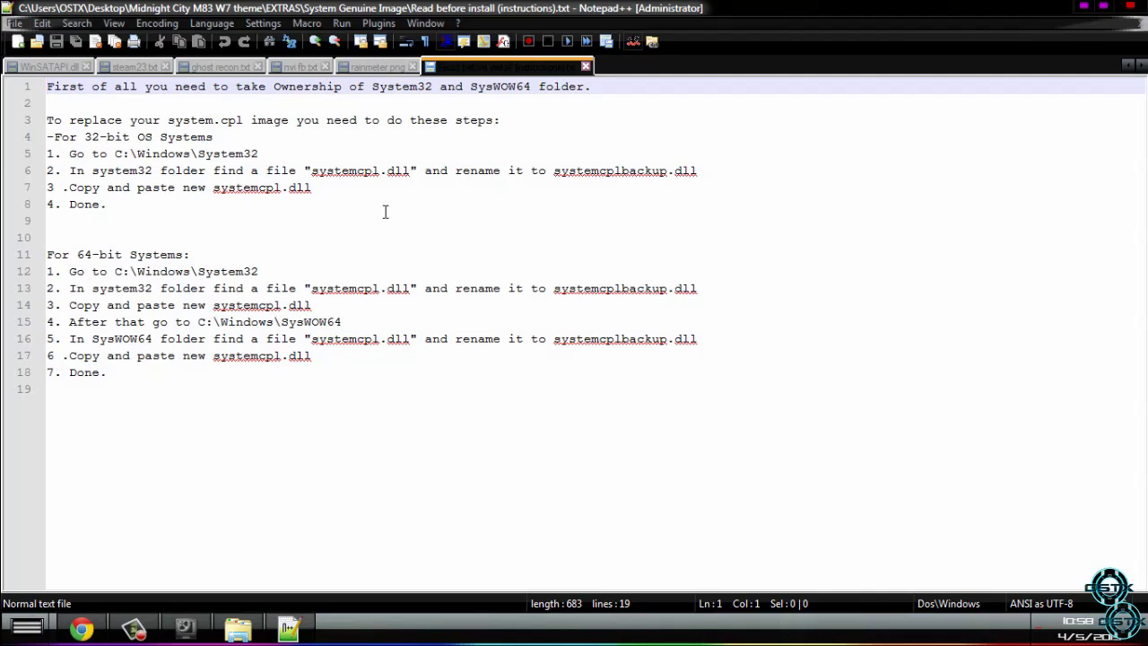
left_click_drag(49, 86, 139, 86)
left_click(177, 99)
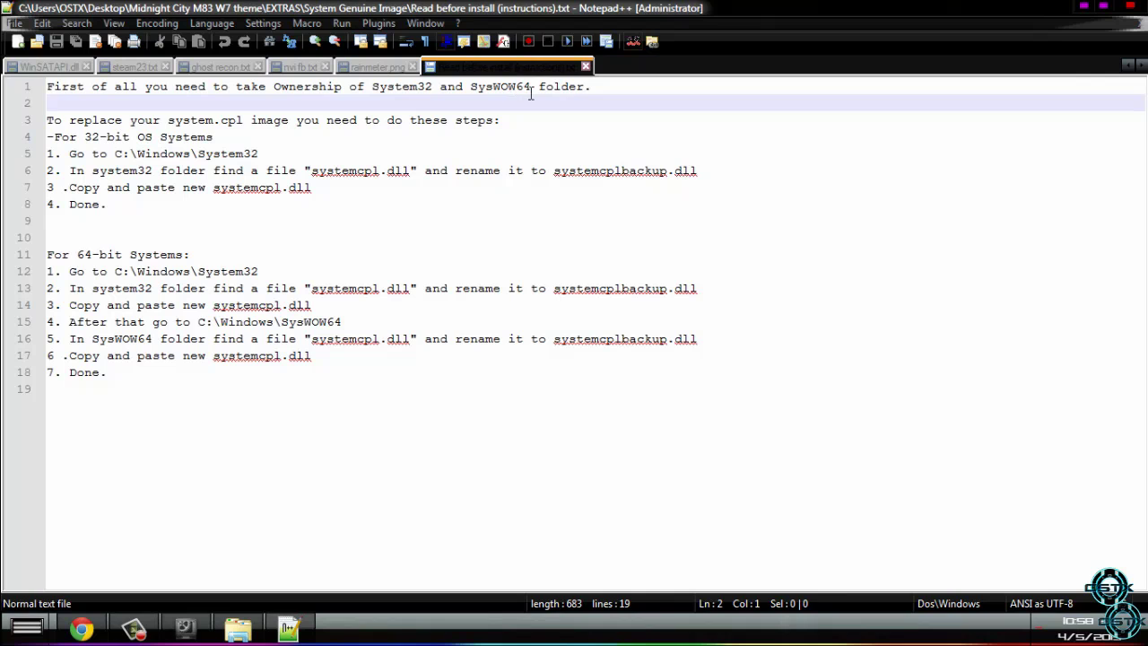
left_click(1130, 7)
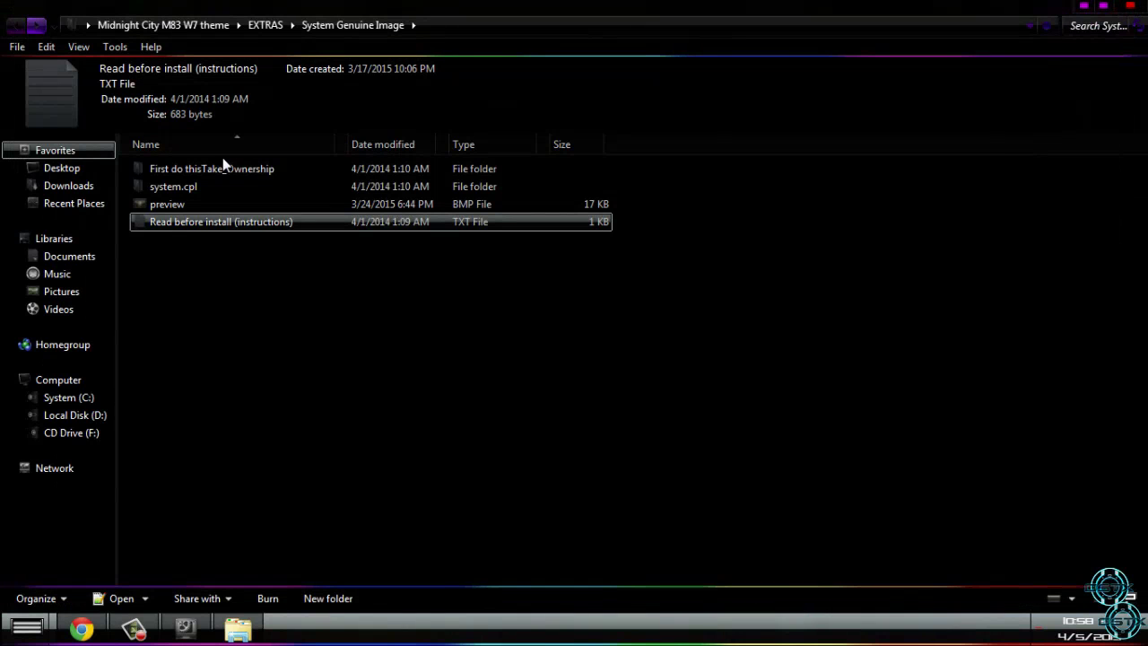
Step: Look inside the Take_Ownership folder, then open the Windows folder on System (C:)
double_click(212, 170)
double_click(212, 169)
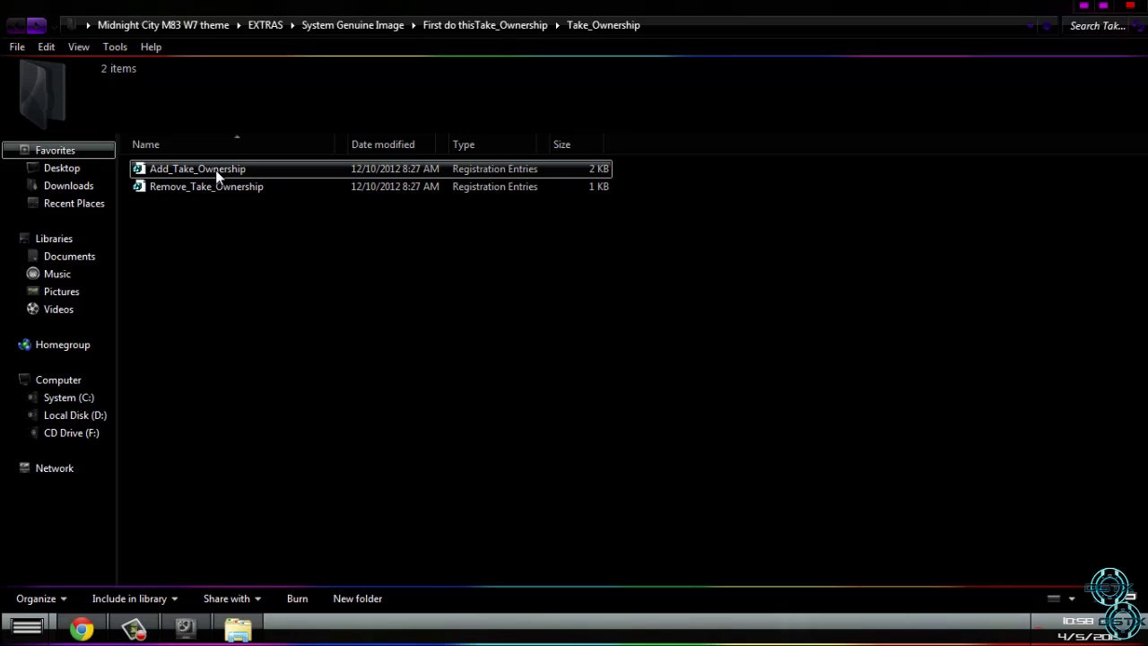
left_click(93, 381)
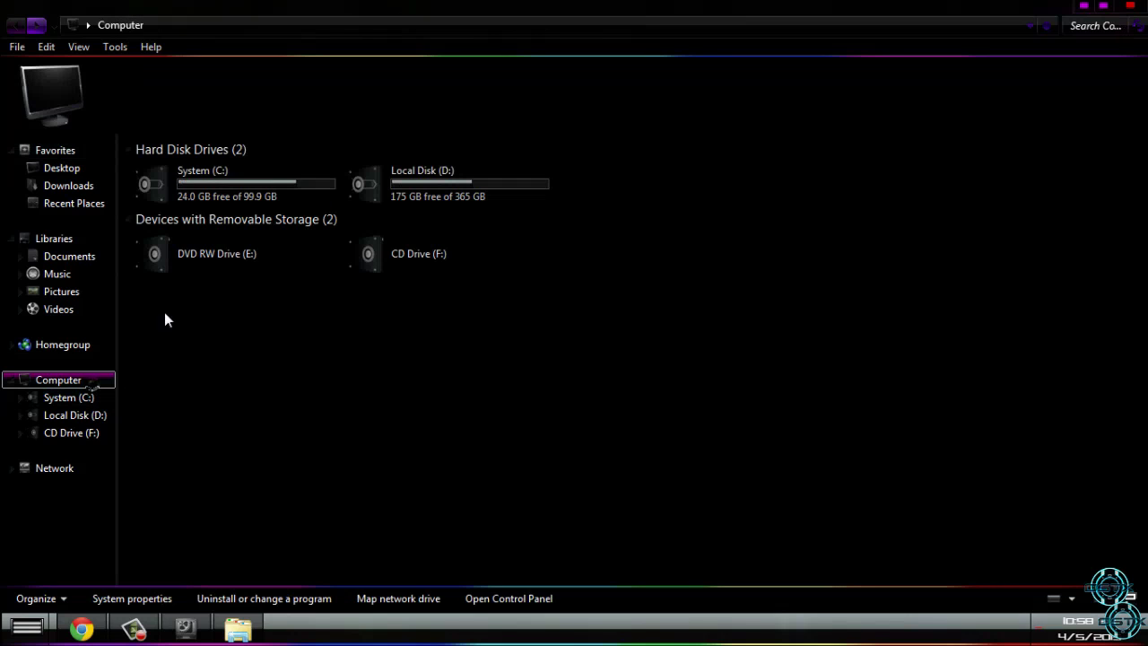
double_click(193, 182)
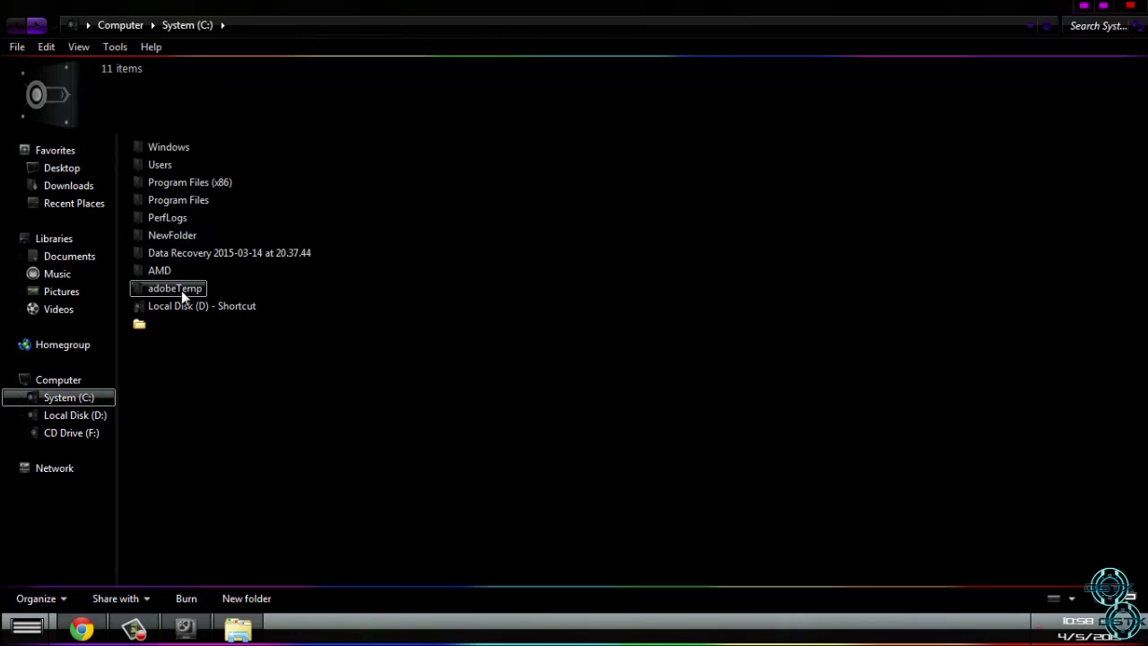
double_click(178, 149)
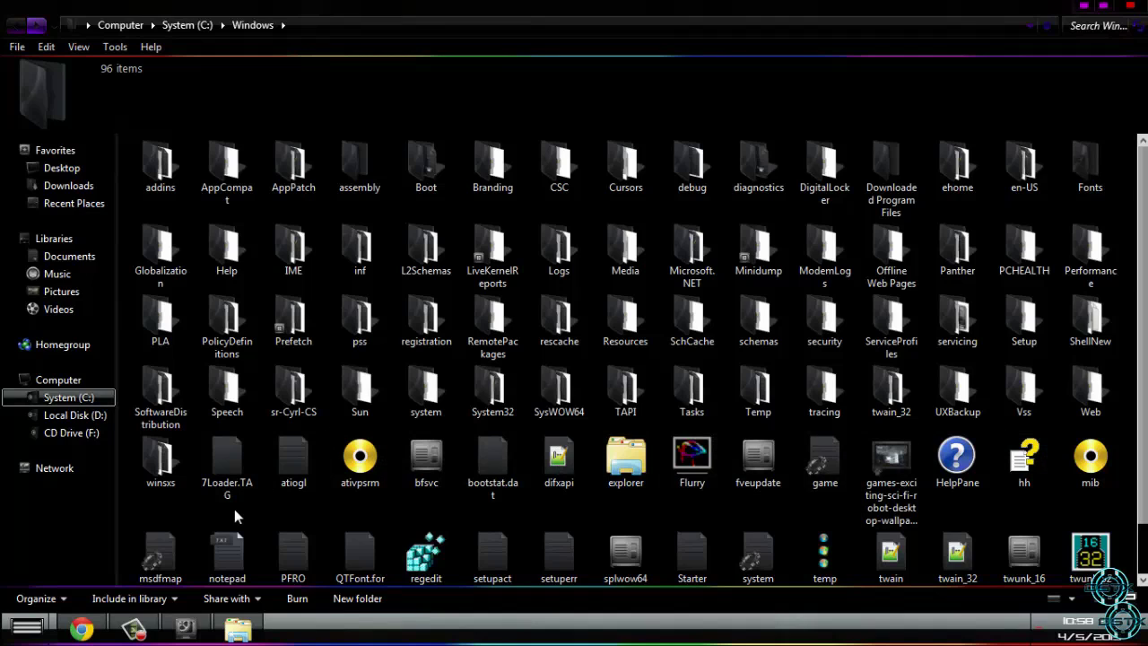
Step: Inspect the context menus of System32 and SysWOW64, then close Explorer
left_click(504, 417)
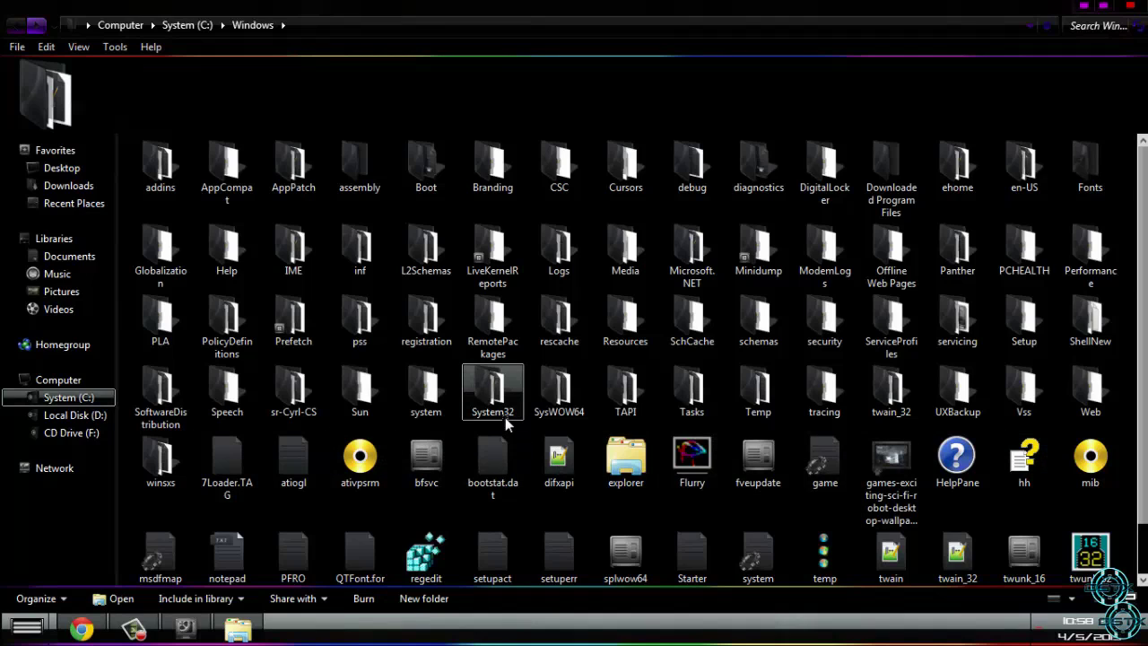
right_click(505, 415)
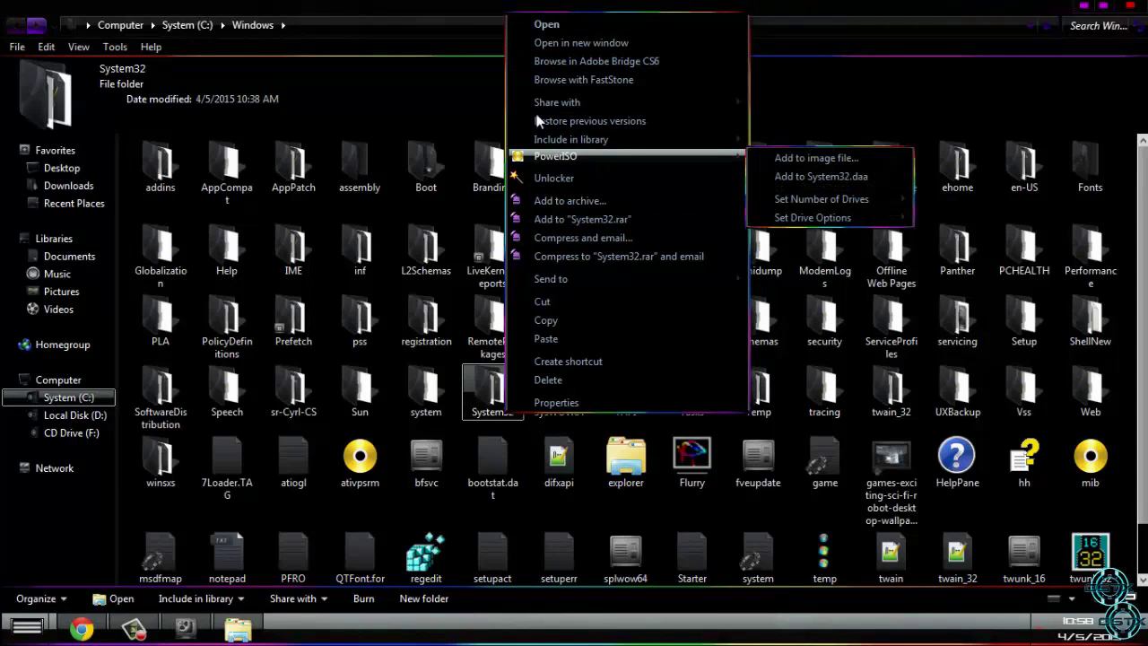
key("Escape")
right_click(545, 387)
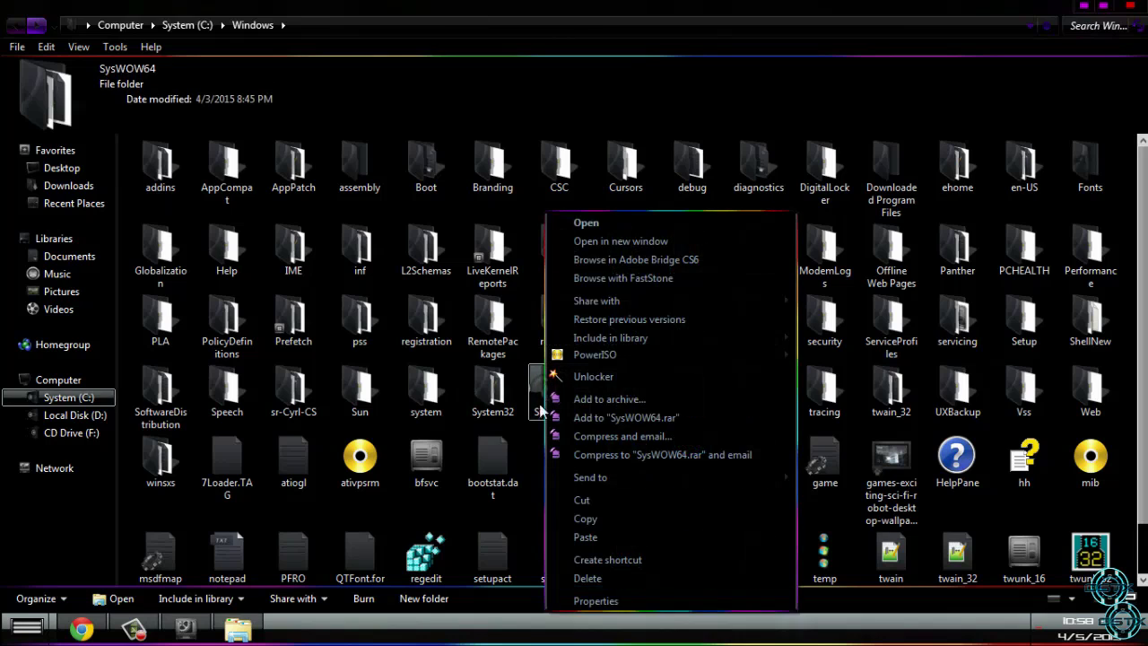
left_click(512, 412)
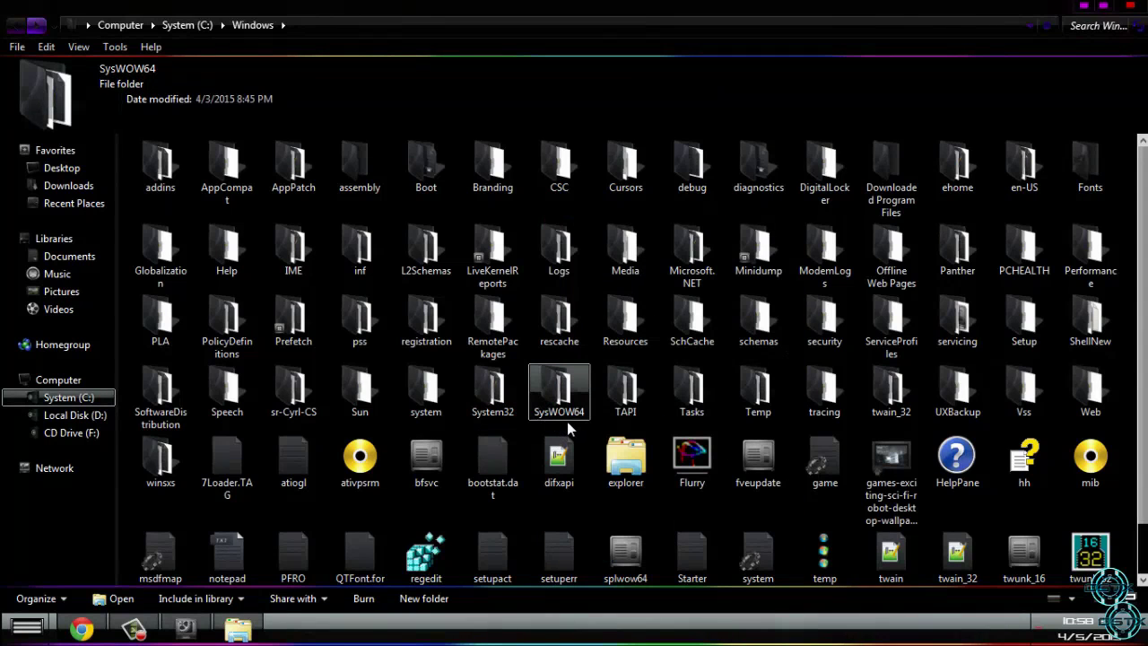
right_click(572, 412)
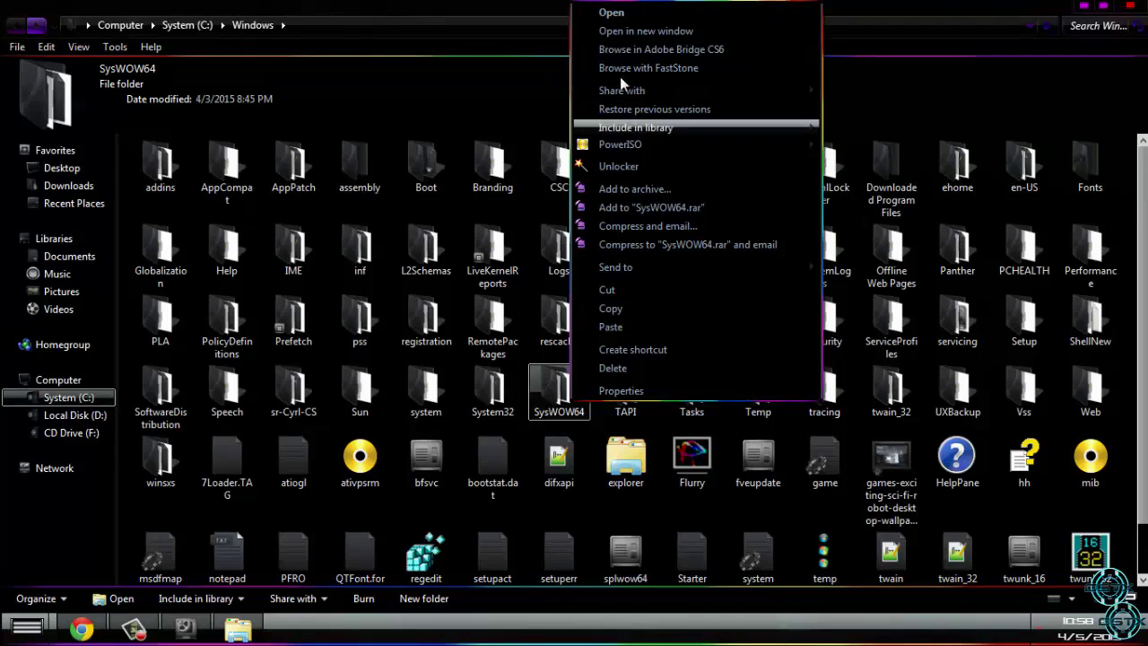
left_click(536, 14)
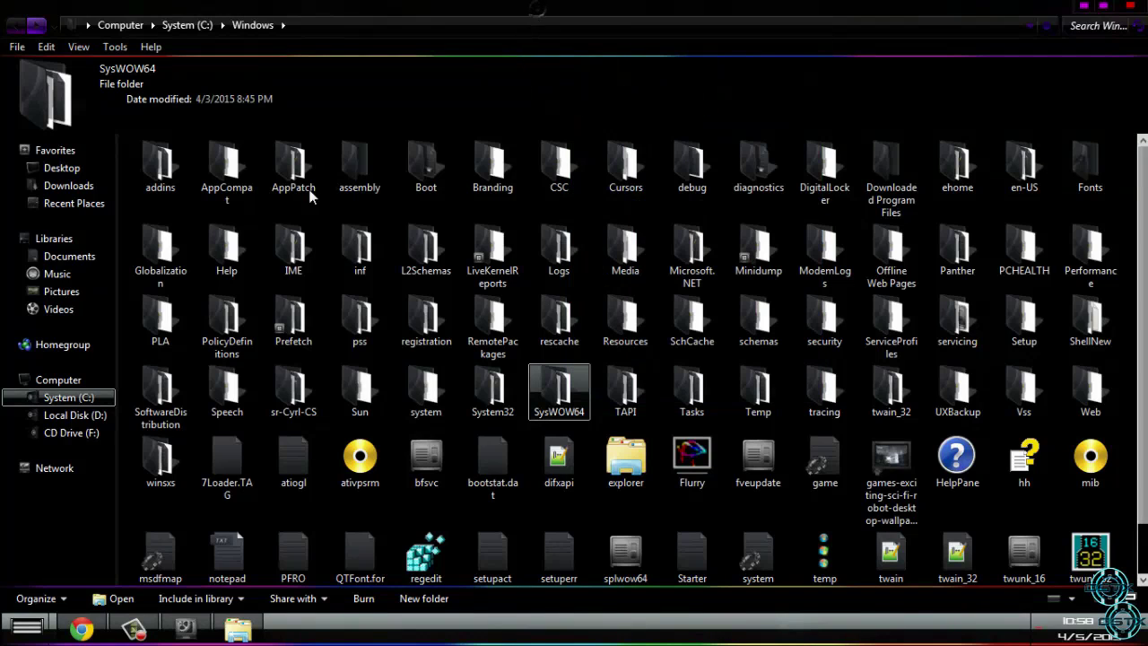
left_click(89, 380)
left_click(1135, 7)
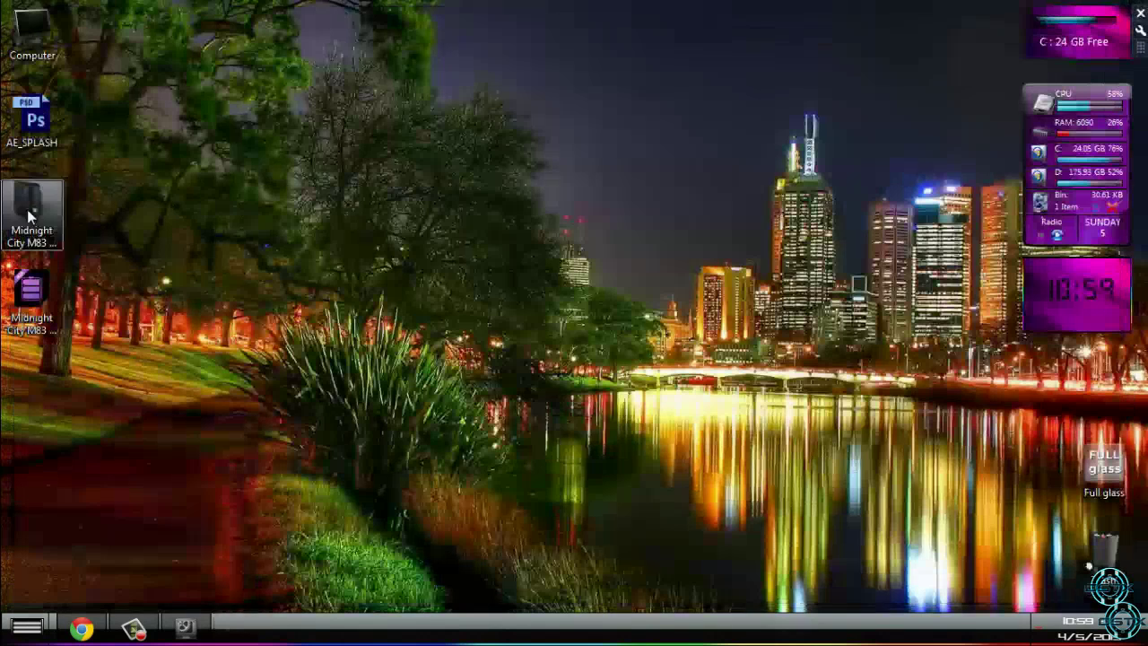
Step: Copy timedate.cpl from the theme's EXTRAS\Timedate cpl images\64bit\system32 folder
double_click(30, 208)
double_click(191, 184)
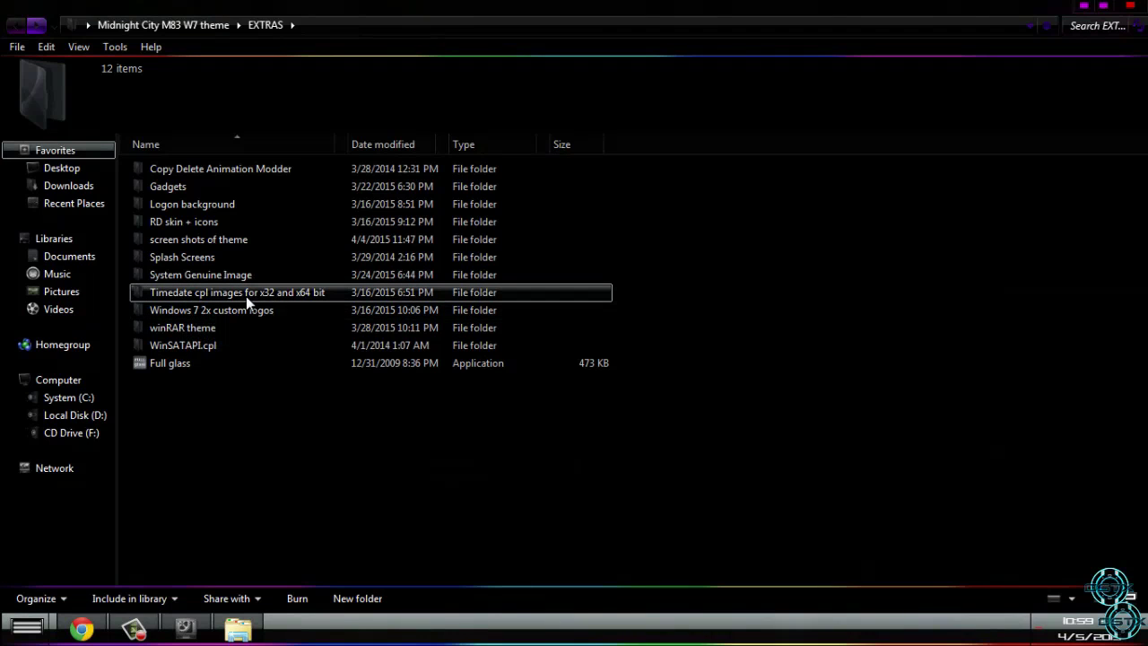
double_click(301, 295)
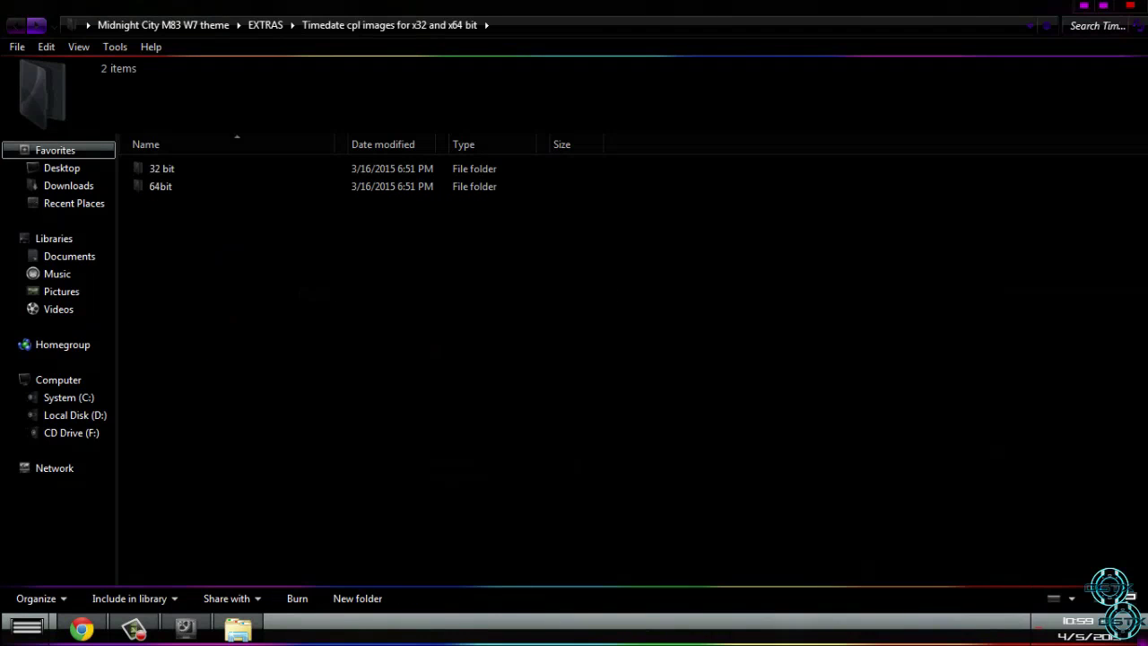
left_click(1090, 634)
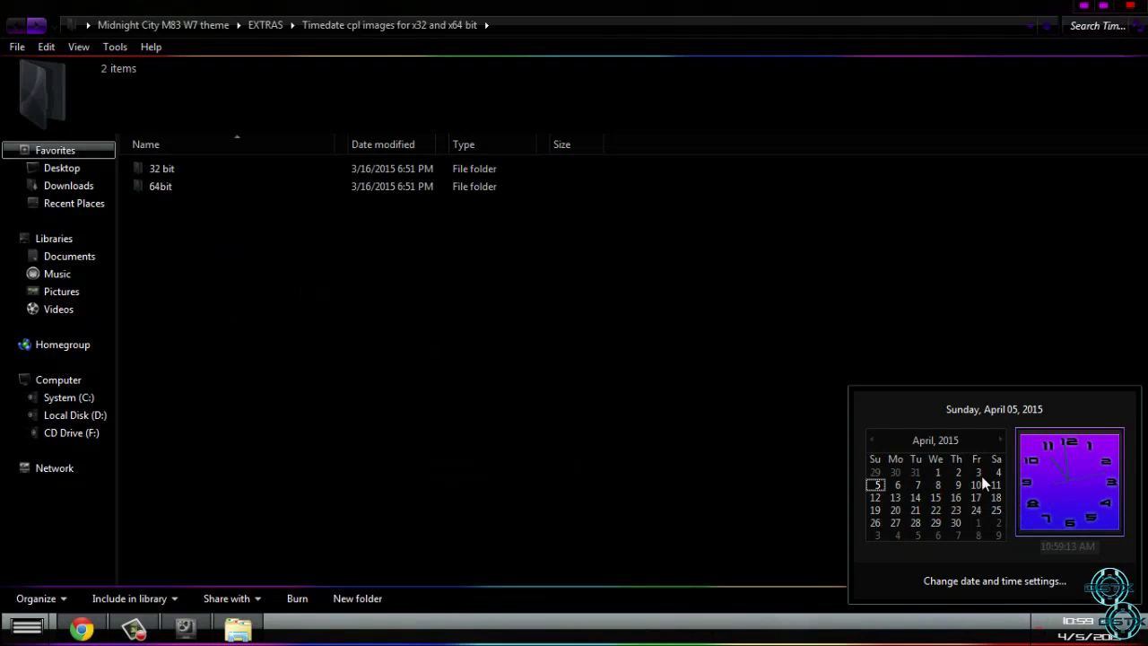
left_click(179, 170)
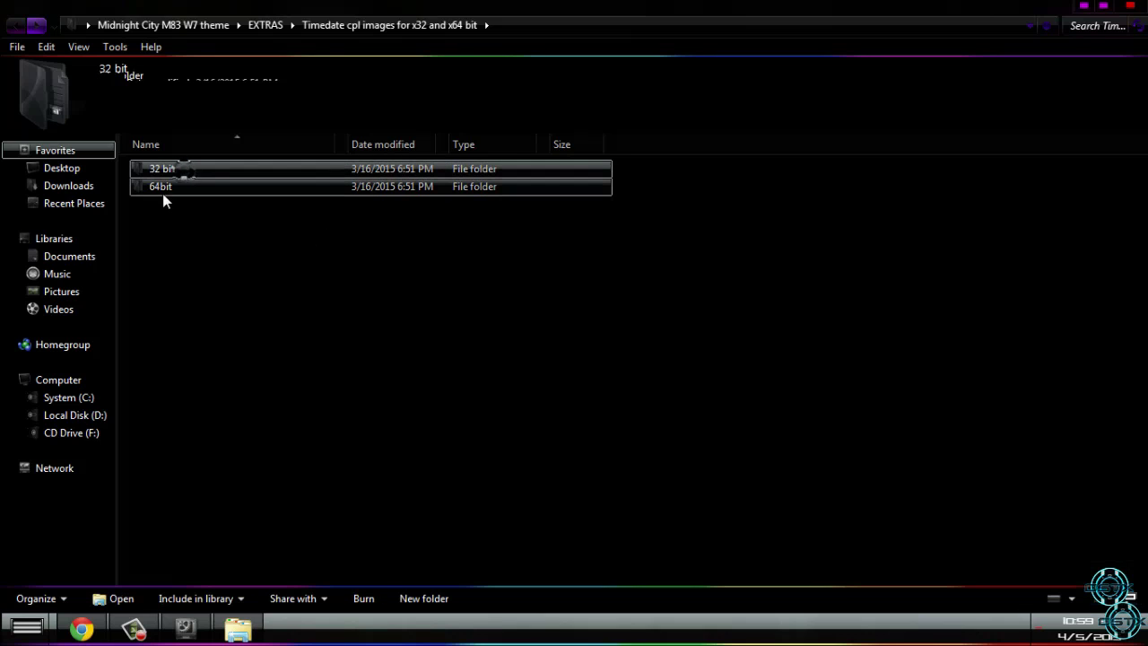
double_click(164, 187)
double_click(183, 173)
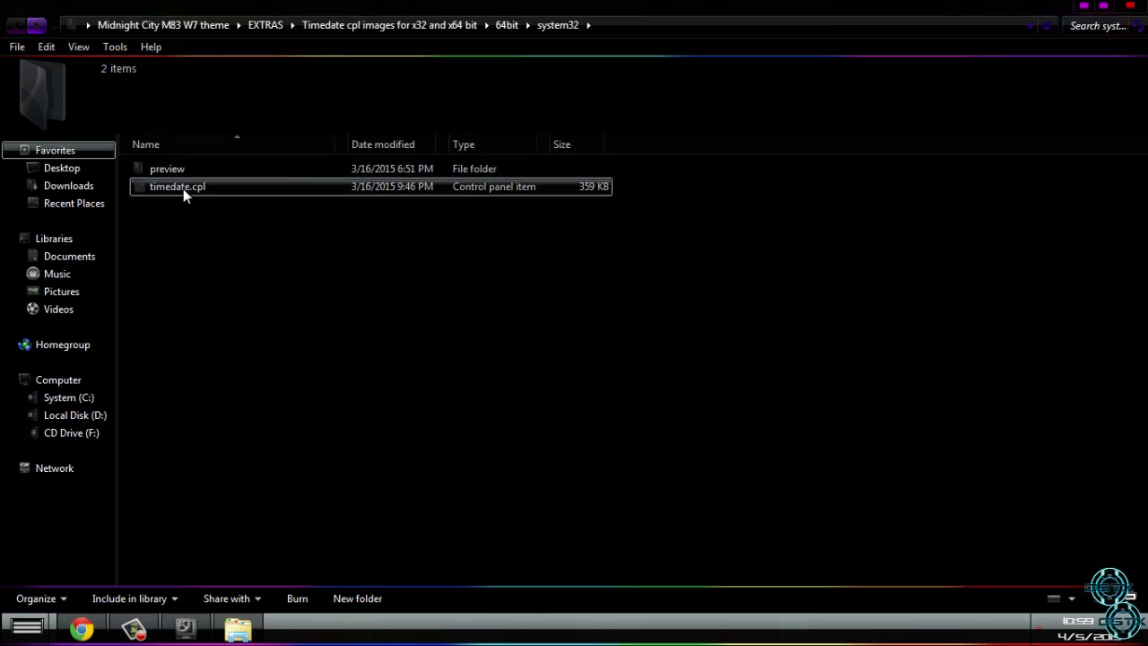
right_click(181, 189)
left_click(224, 473)
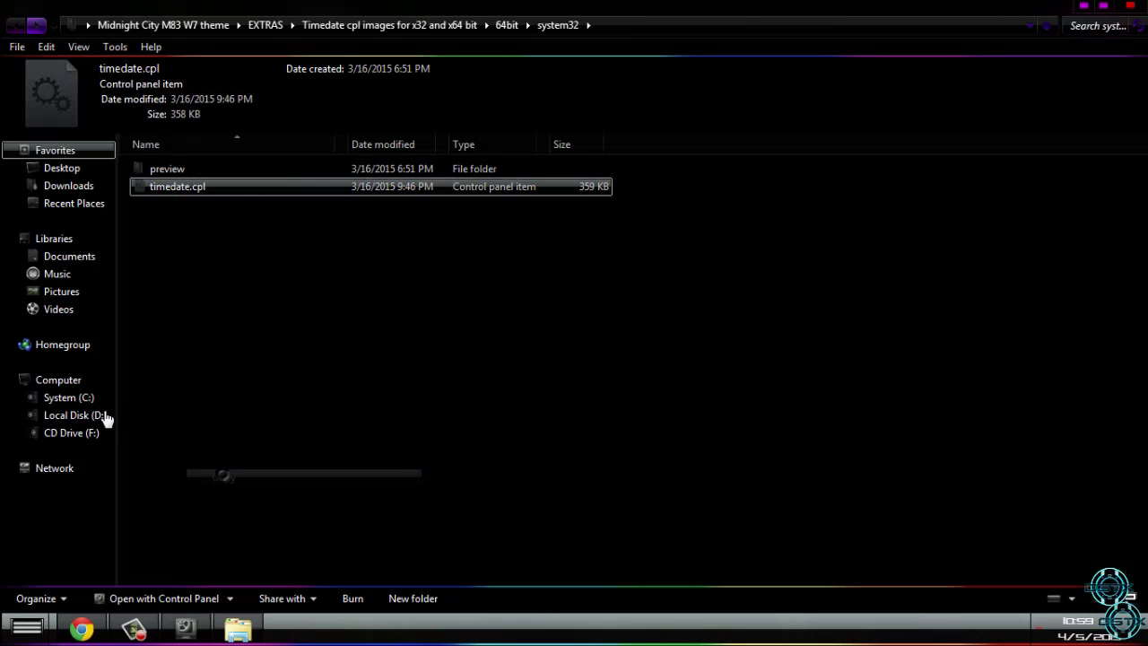
Step: Open C:\Windows, then close that Explorer window
left_click(69, 398)
double_click(184, 149)
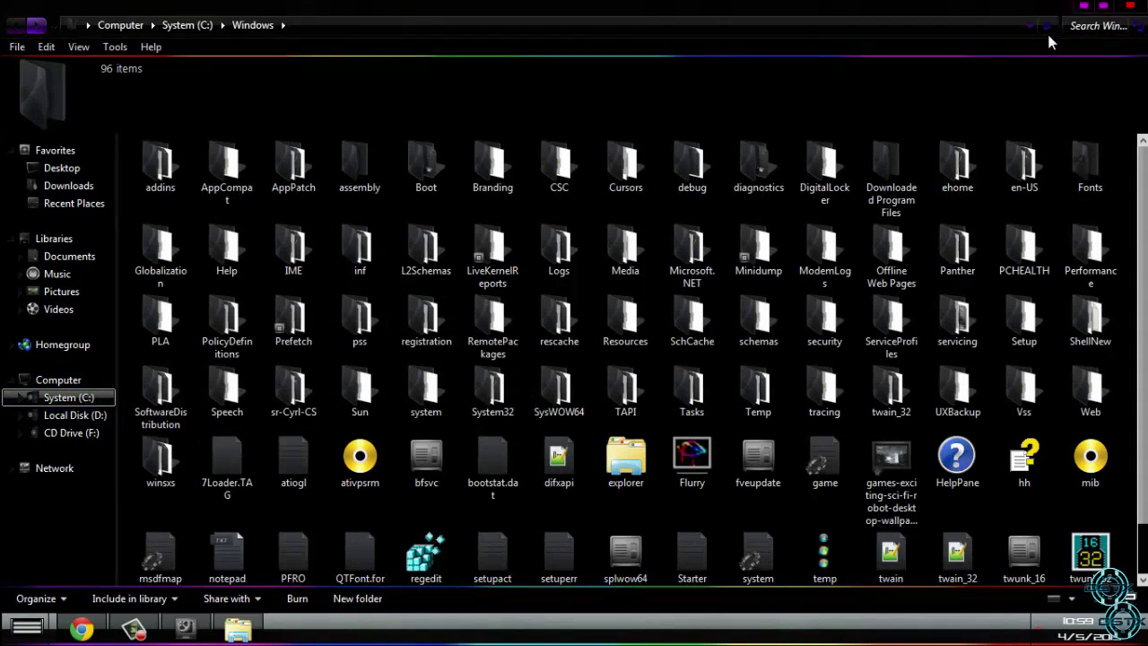
left_click(1131, 6)
Step: Browse back to Timedate cpl images\64bit\system32 and copy timedate.cpl again
double_click(30, 205)
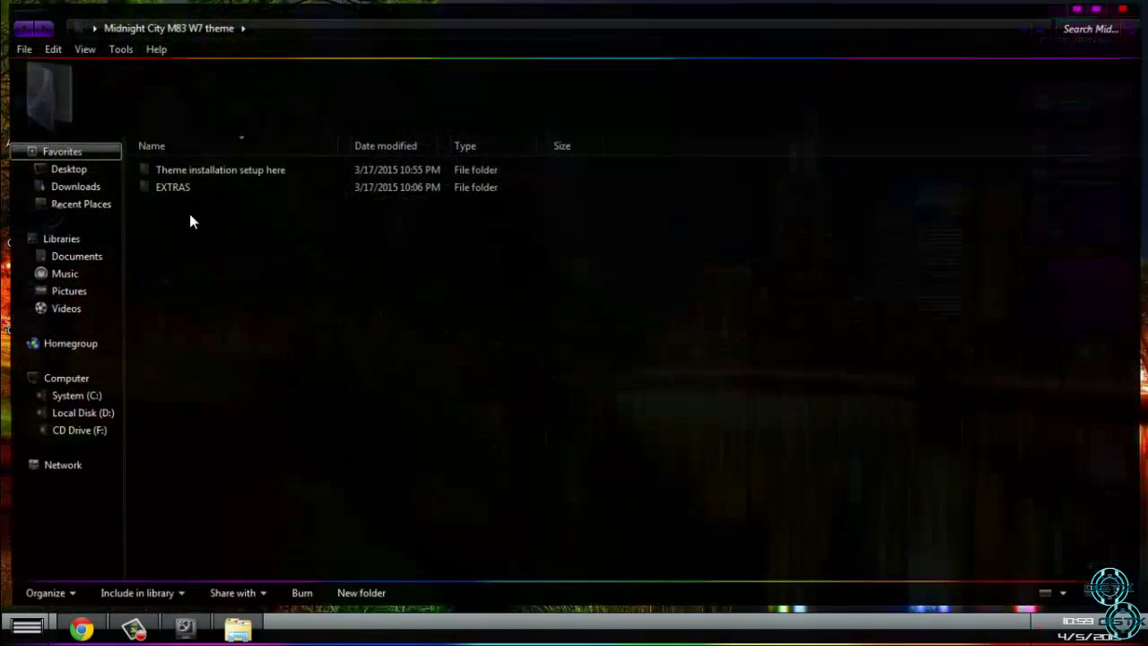
double_click(193, 170)
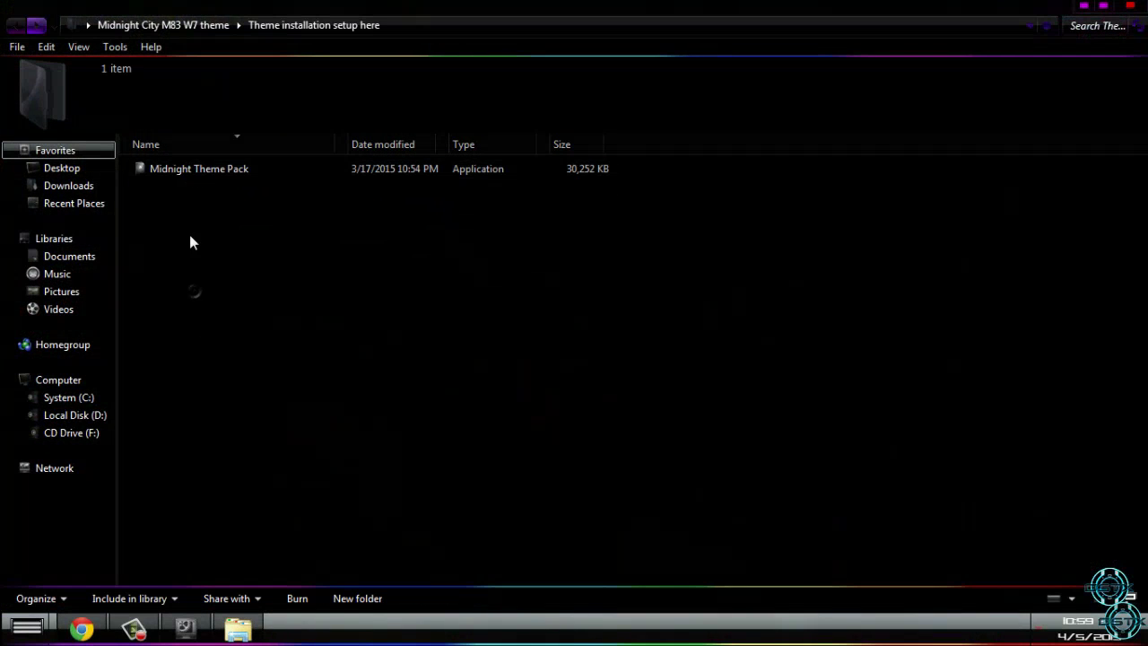
left_click(16, 34)
double_click(156, 185)
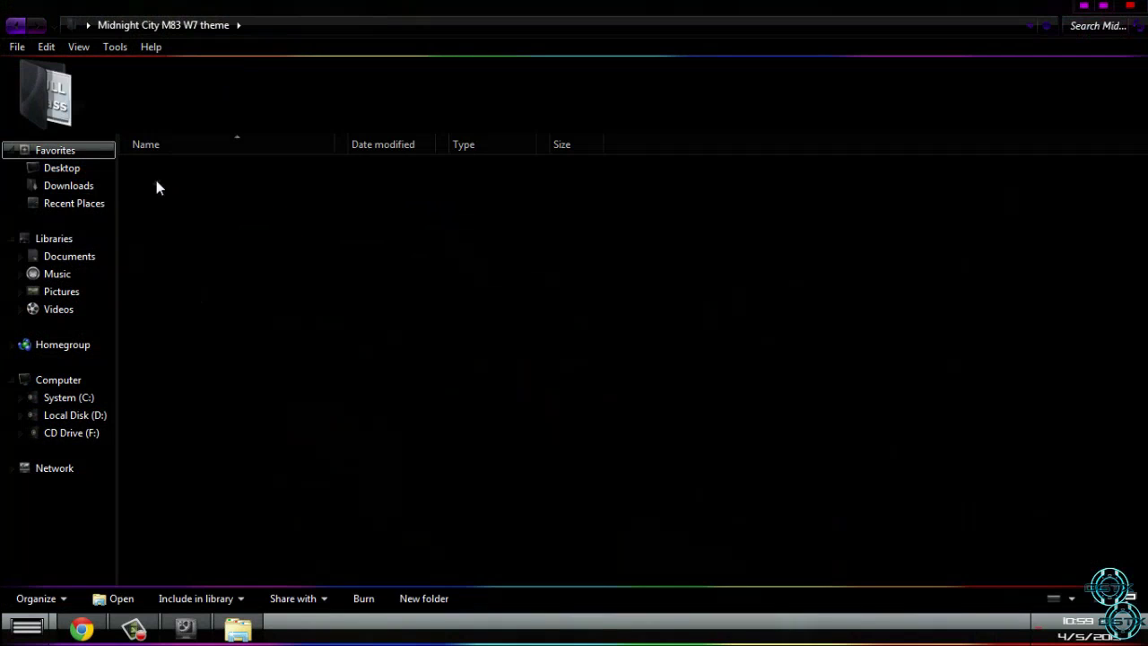
double_click(213, 292)
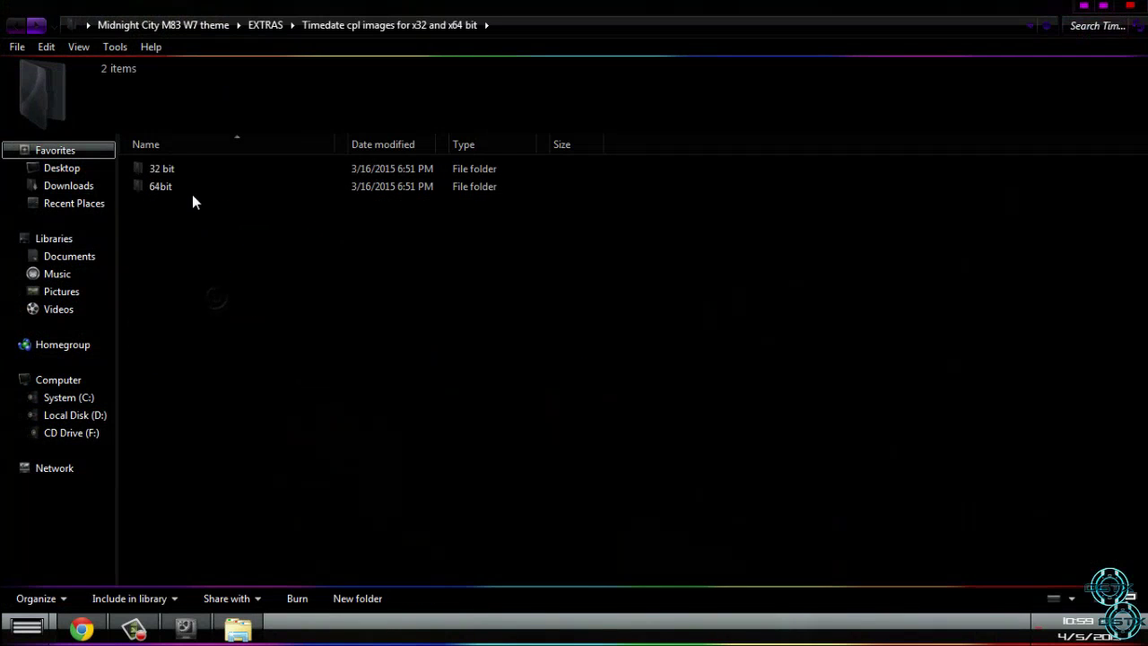
double_click(191, 186)
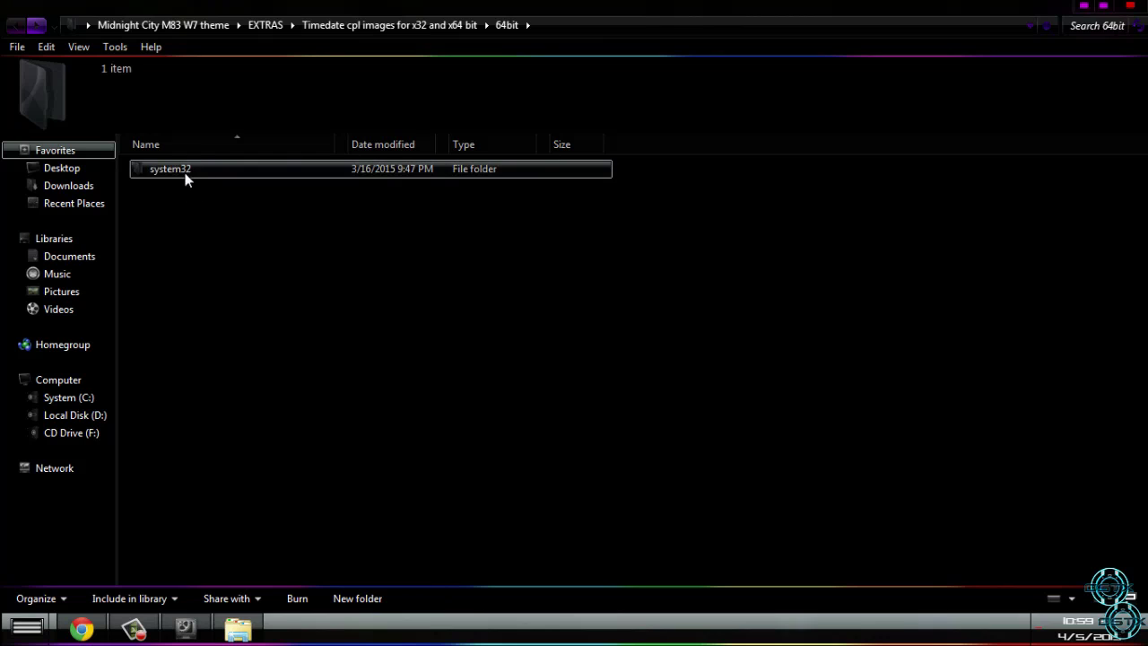
double_click(186, 176)
right_click(187, 187)
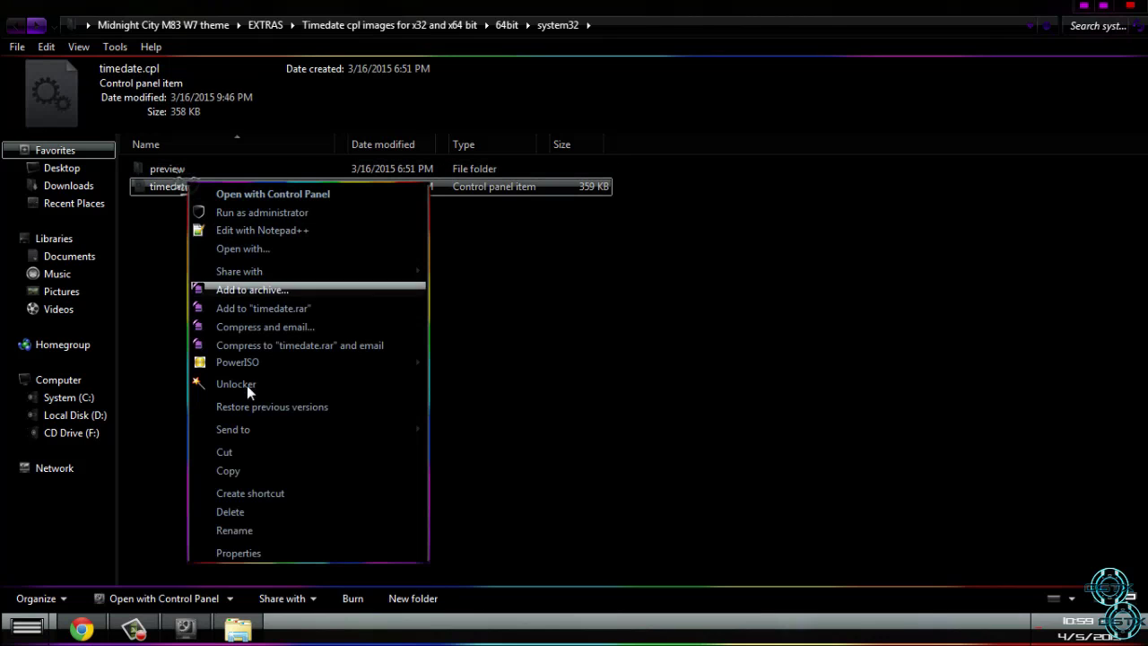
left_click(229, 479)
Step: Open C:\Windows\System32 and move through the files by keyboard toward timedate.cpl
left_click(81, 399)
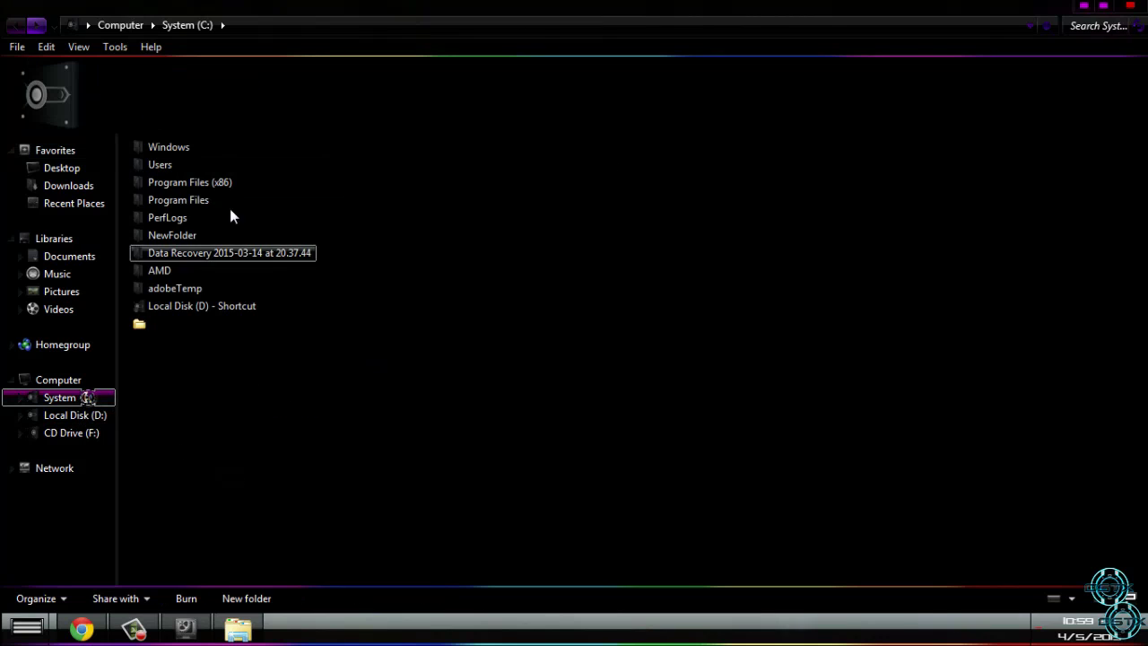
double_click(170, 147)
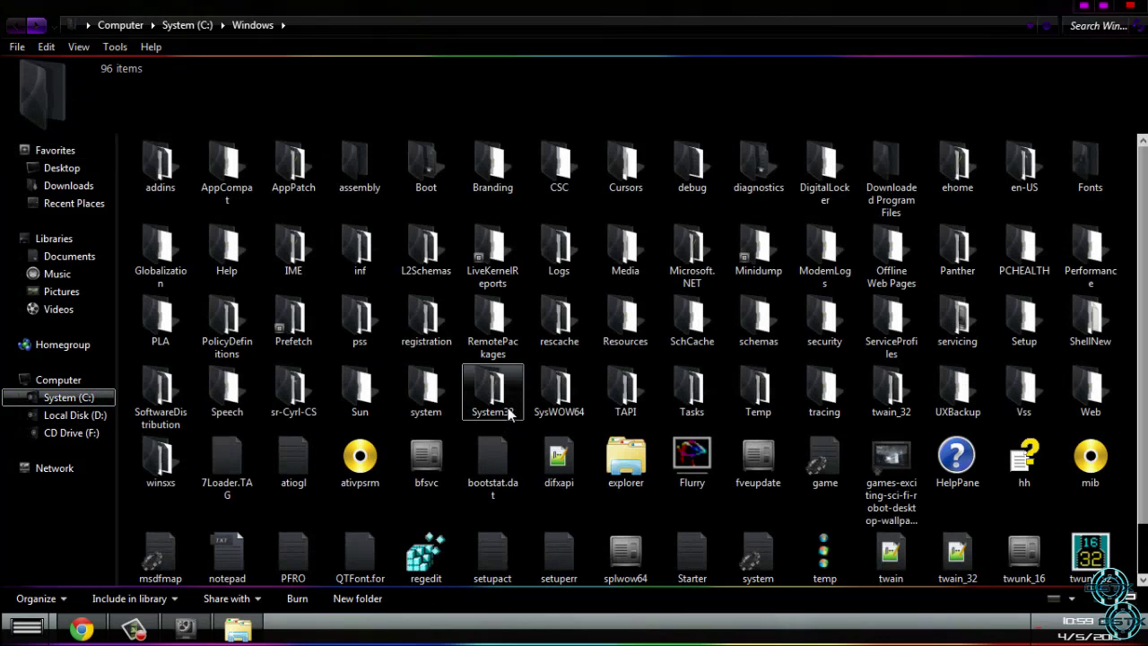
double_click(491, 392)
key("t")
key("t")
key("t")
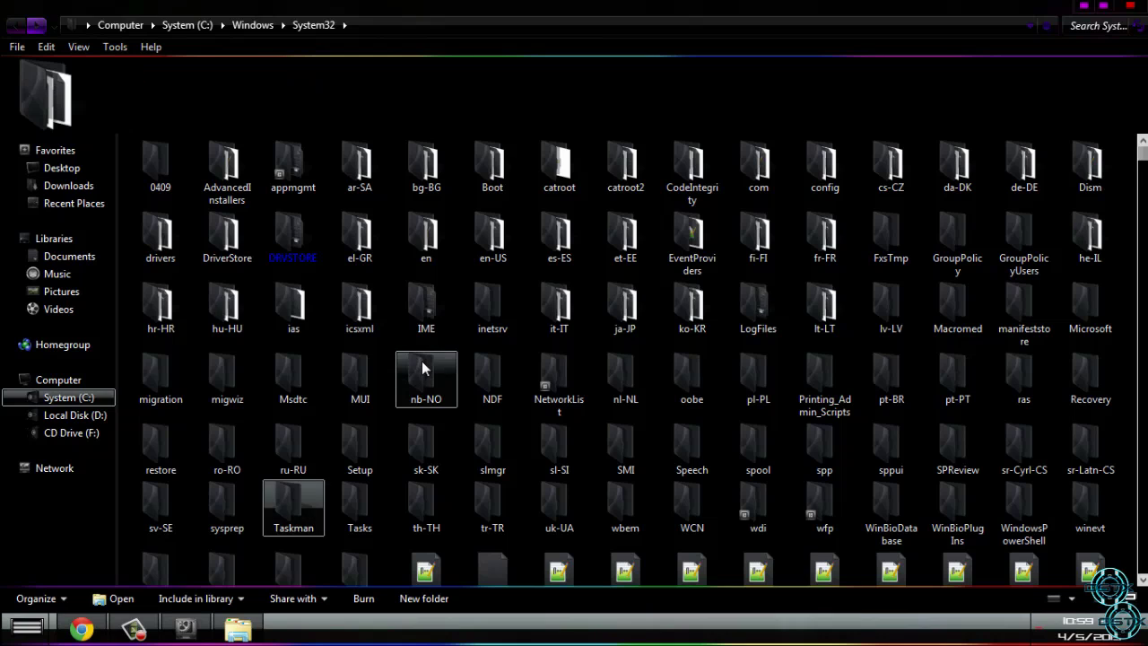
key("t")
key("t")
key("a")
key("p")
key("i")
key("u")
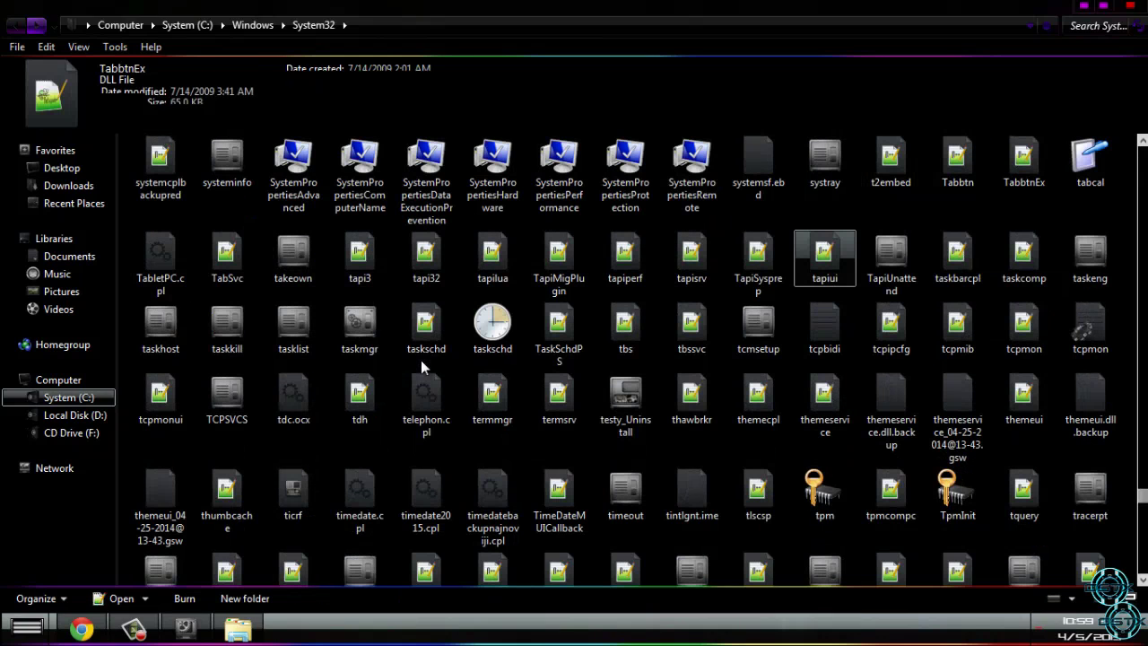
key("t")
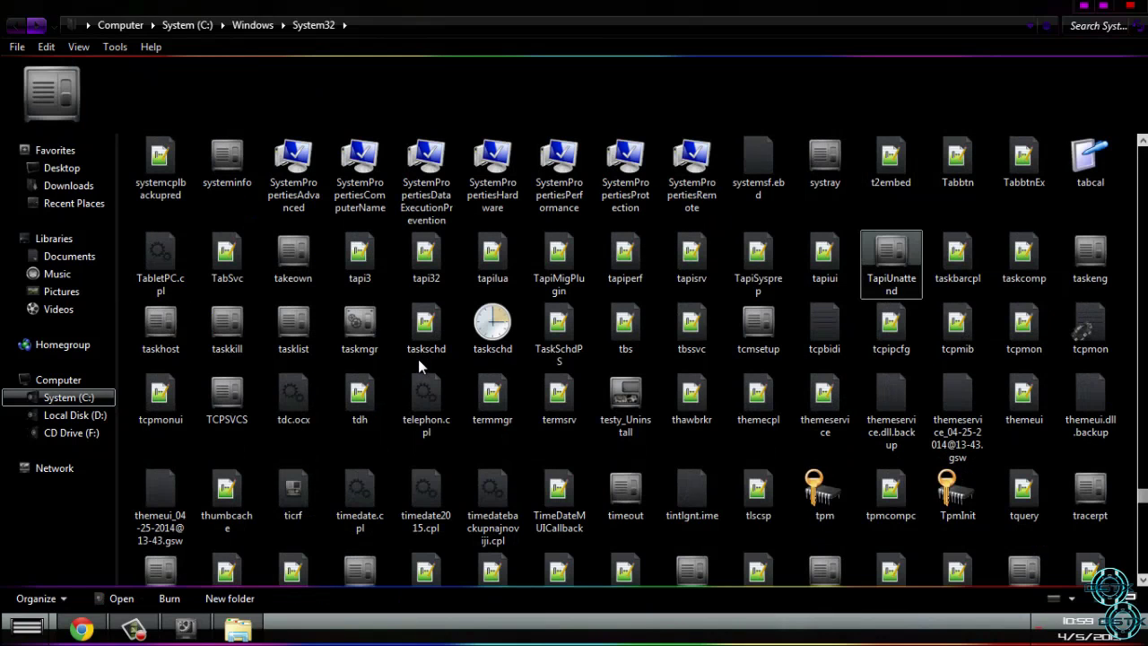
key("a")
key("s")
key("k")
key("e")
key("h")
key("t")
key("a")
key("s")
key("k")
key("k")
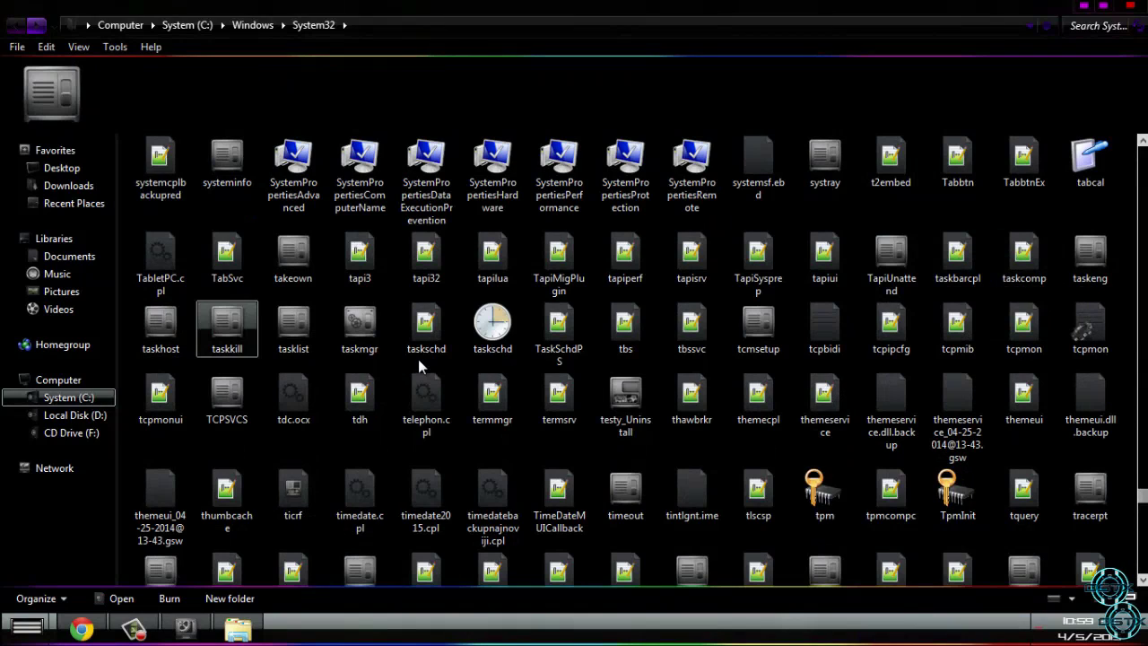
key("t")
key("a")
key("s")
key("k")
key("m")
key("t")
key("b")
key("s")
key("v")
key("t")
key("c")
key("Right")
key("Right")
key("Right")
key("Right")
key("Right")
key("Right")
key("Right")
key("Right")
key("Right")
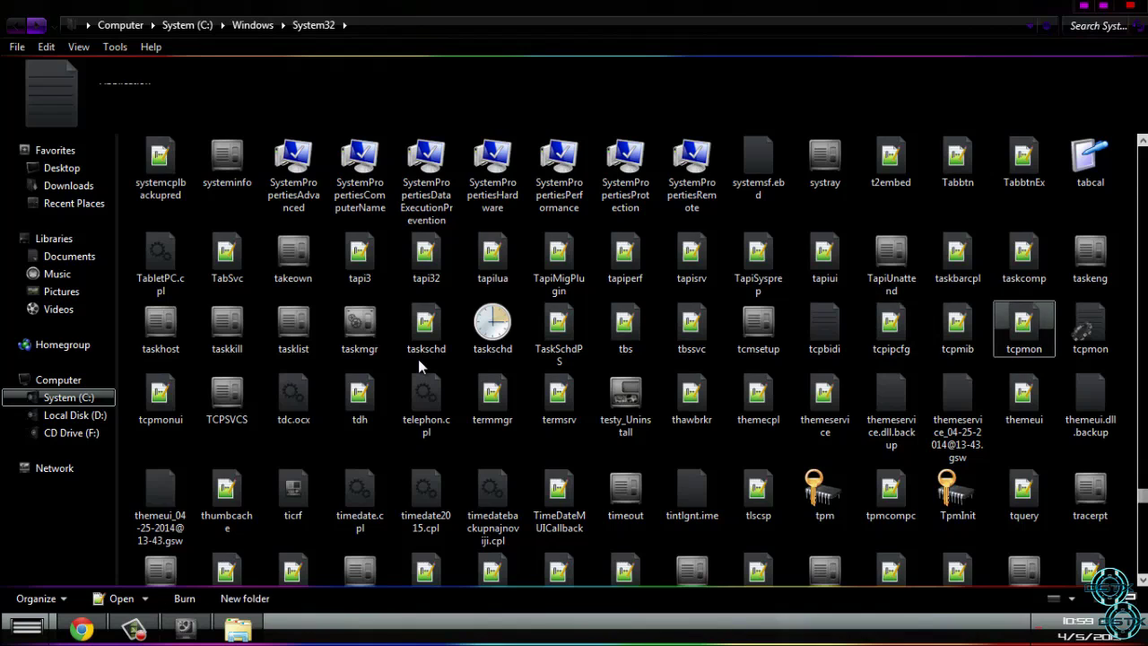
key("Right")
key("Right")
key("Right")
key("Right")
key("Right")
key("Right")
key("Right")
key("Right")
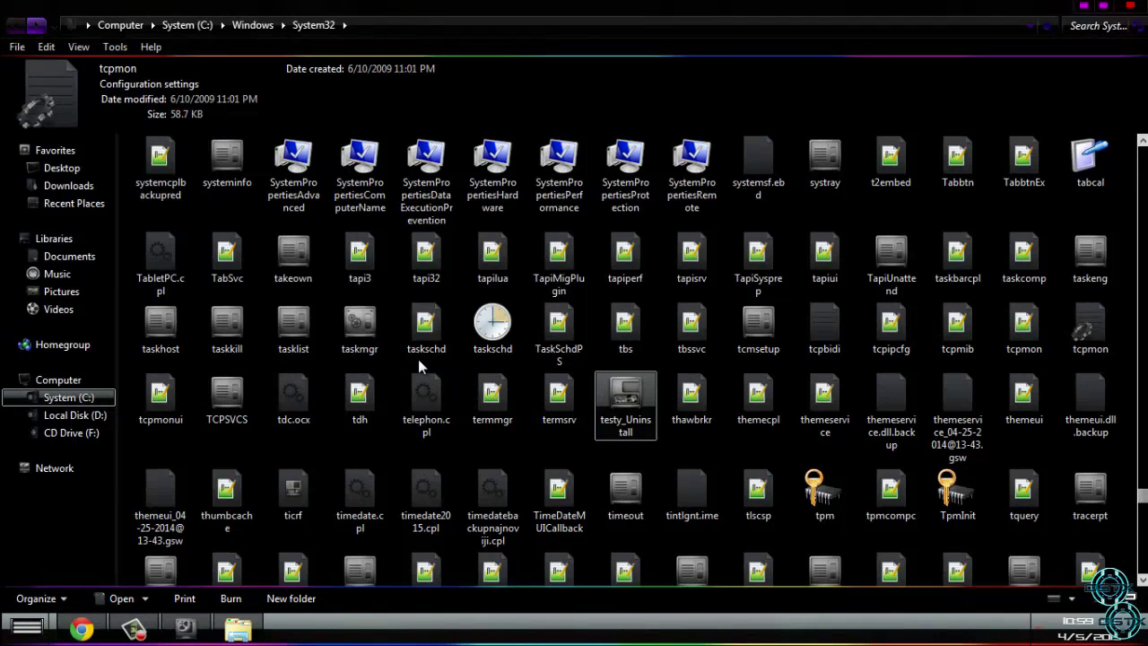
key("Right")
key("Right")
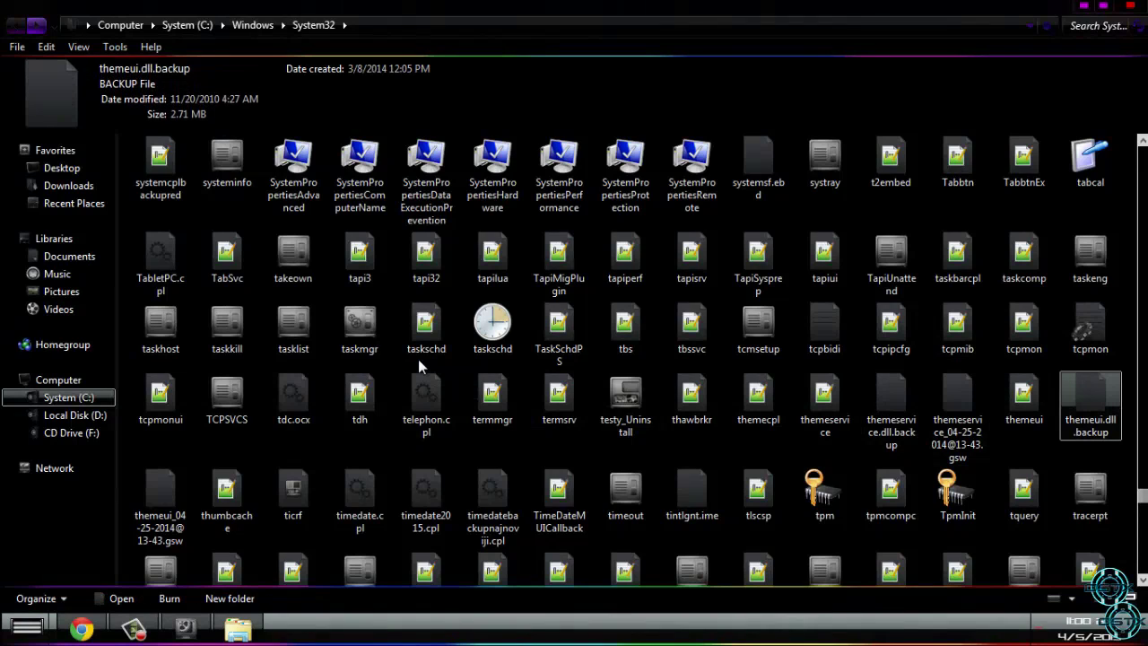
key("Right")
key("Right")
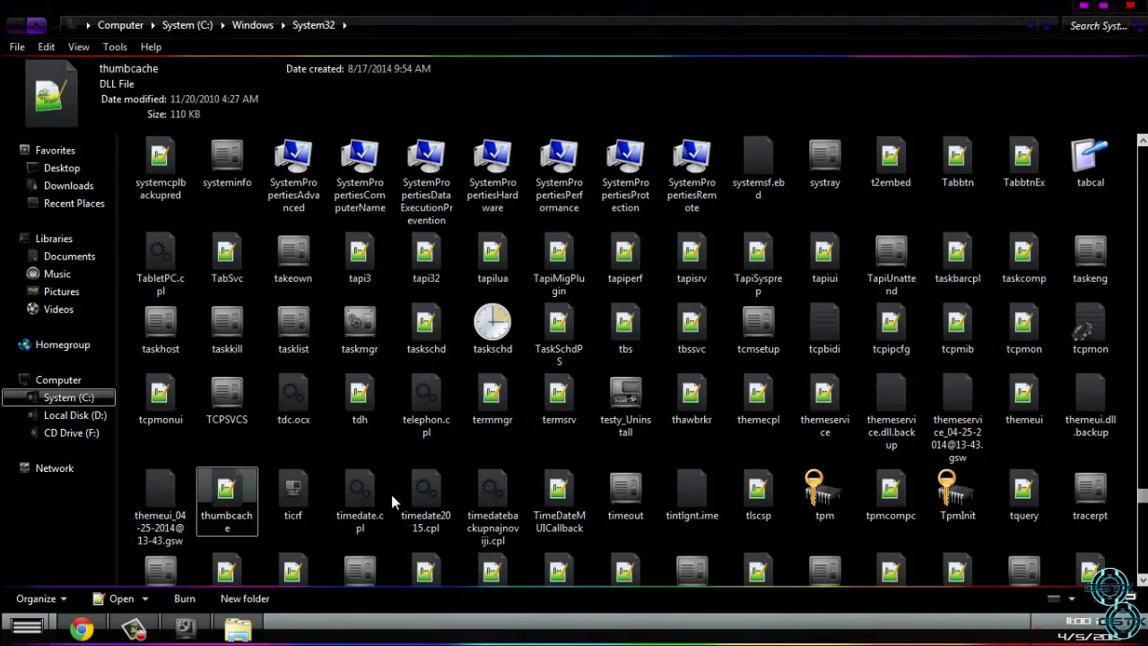
Step: Start renaming timedate.cpl with 'backup', revert to the original name, then close Explorer
left_click(380, 496)
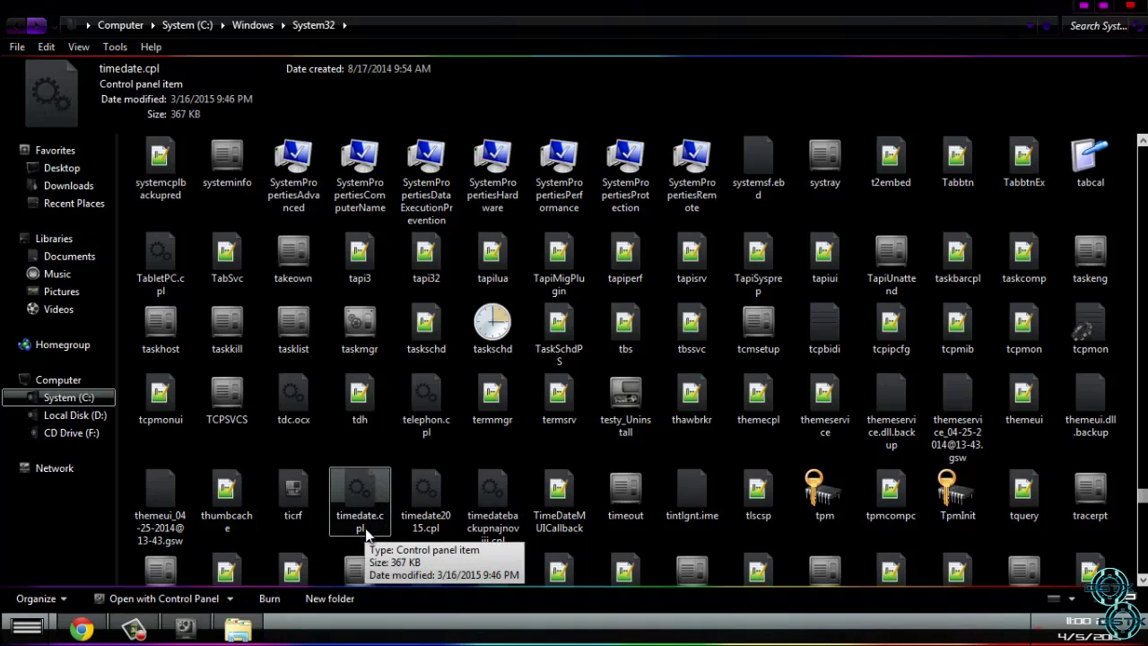
right_click(375, 529)
left_click(405, 492)
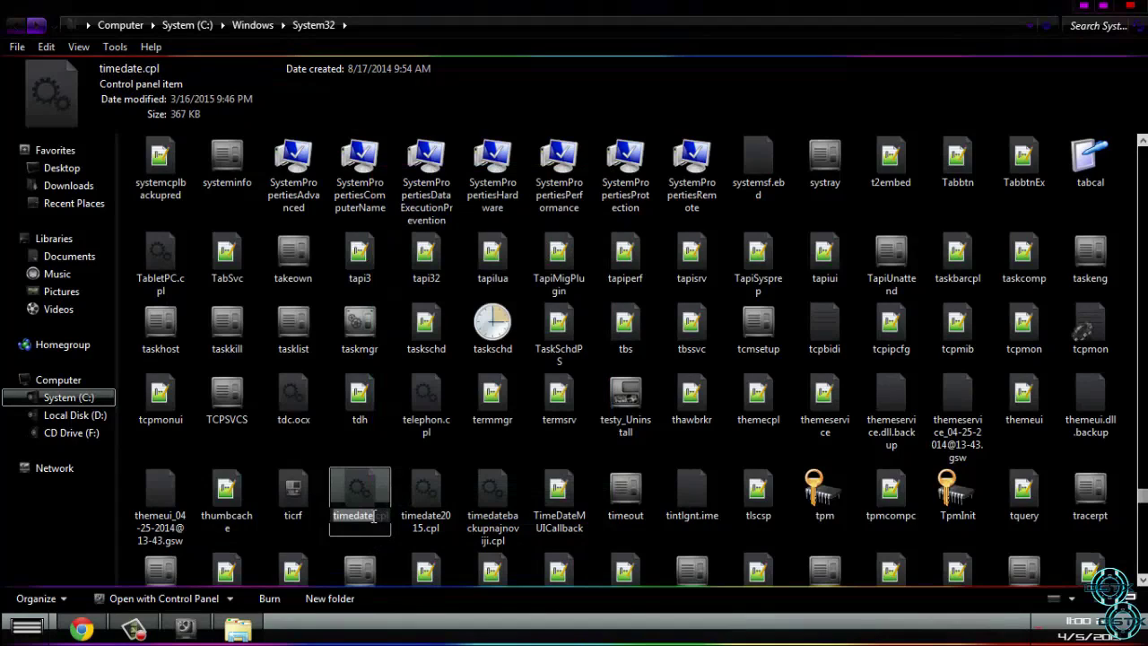
key("Right")
type("back")
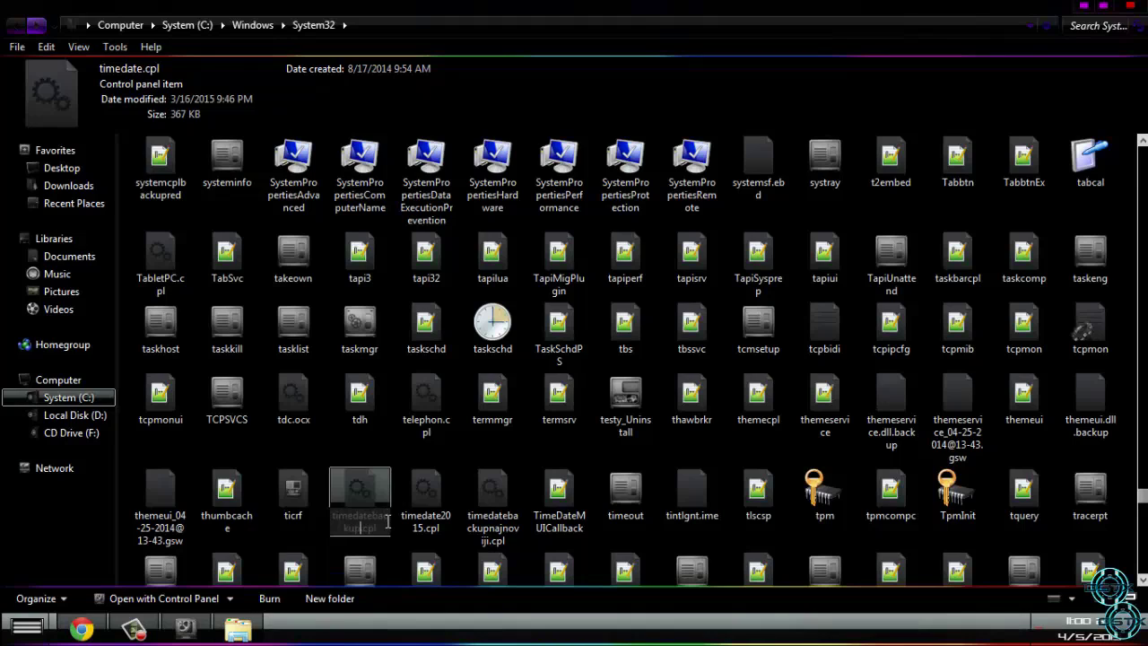
type("up")
key("BackSpace")
key("BackSpace")
key("BackSpace")
key("BackSpace")
key("BackSpace")
key("BackSpace")
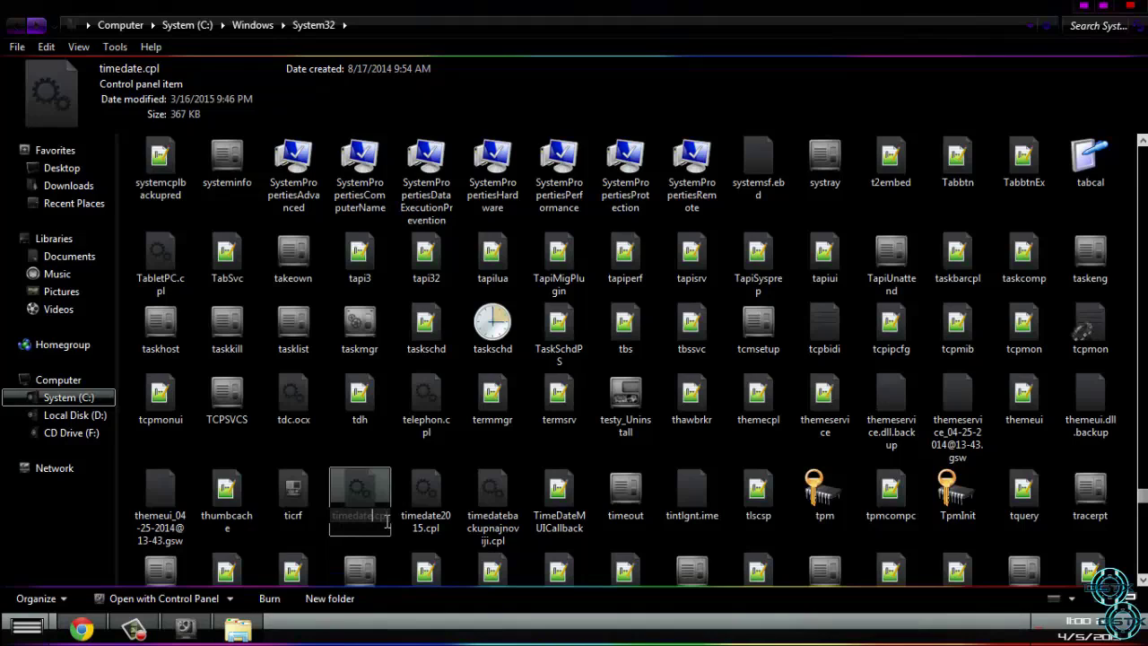
right_click(453, 448)
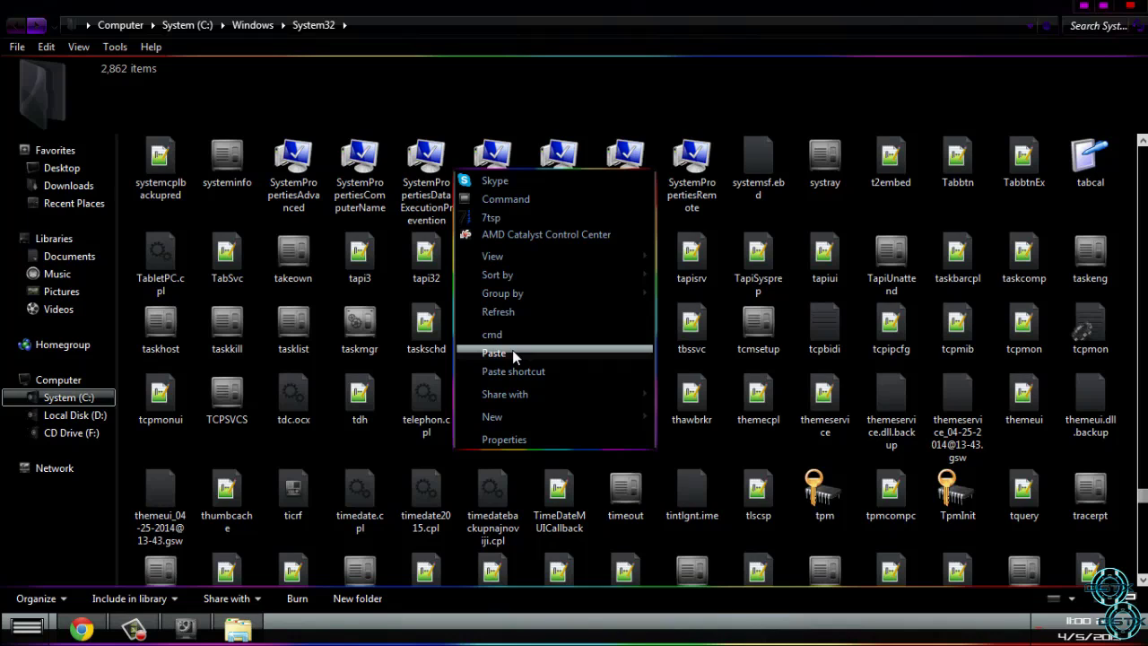
left_click(1132, 7)
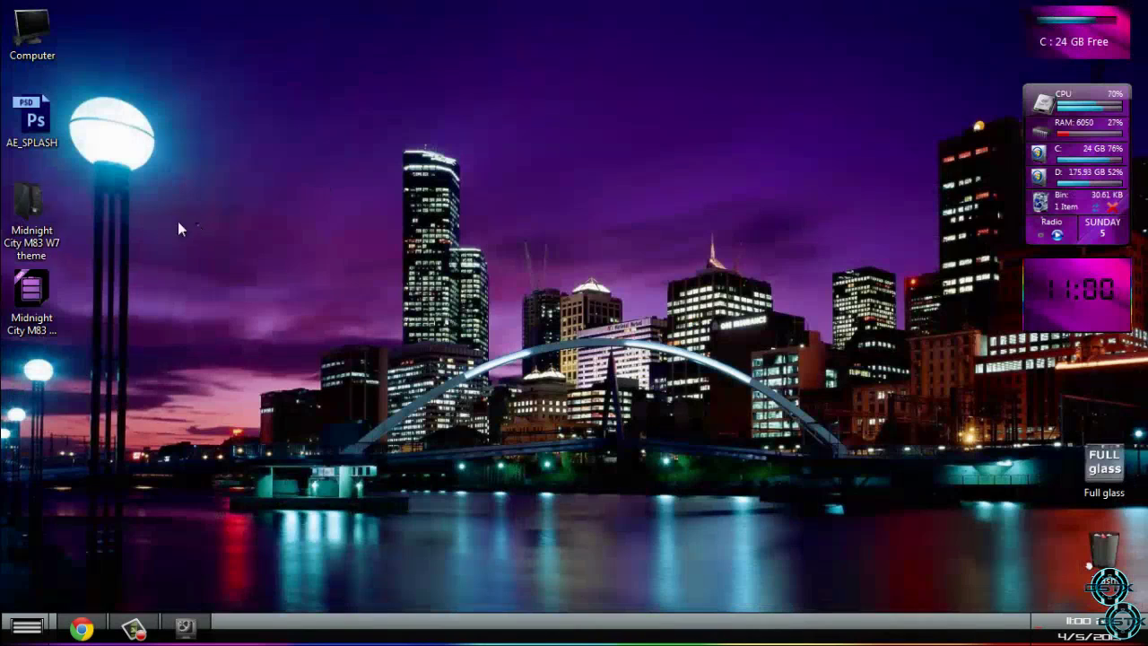
Step: Open EXTRAS > Timedate cpl images > 32 bit > system32 and select timedate.cpl
double_click(53, 217)
double_click(213, 188)
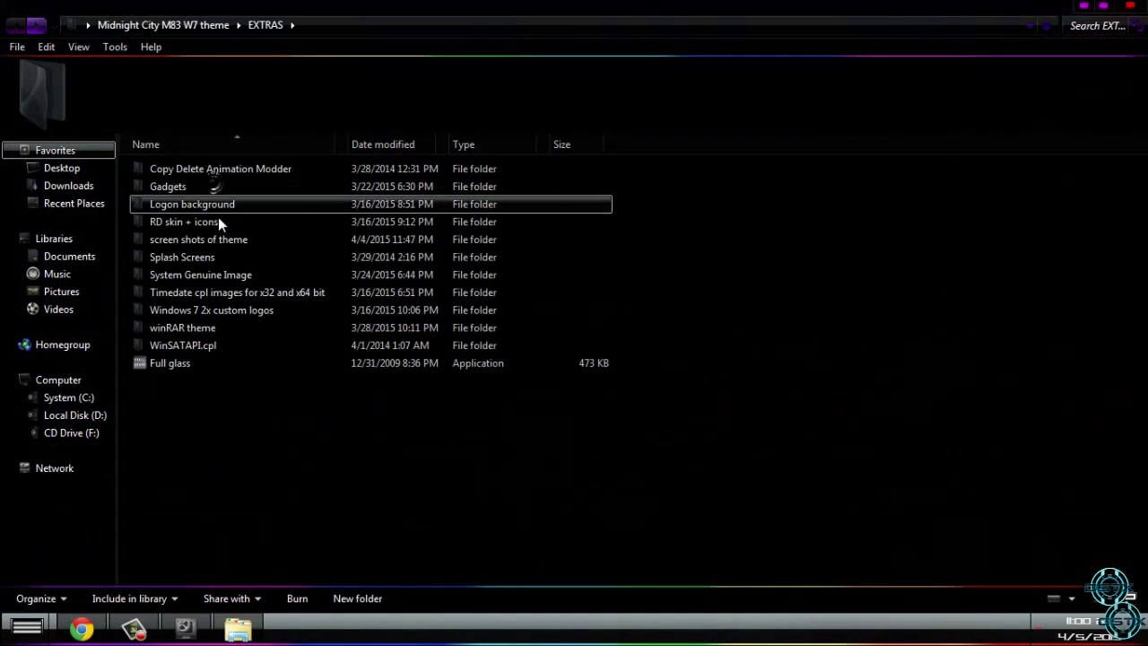
left_click(212, 298)
double_click(213, 299)
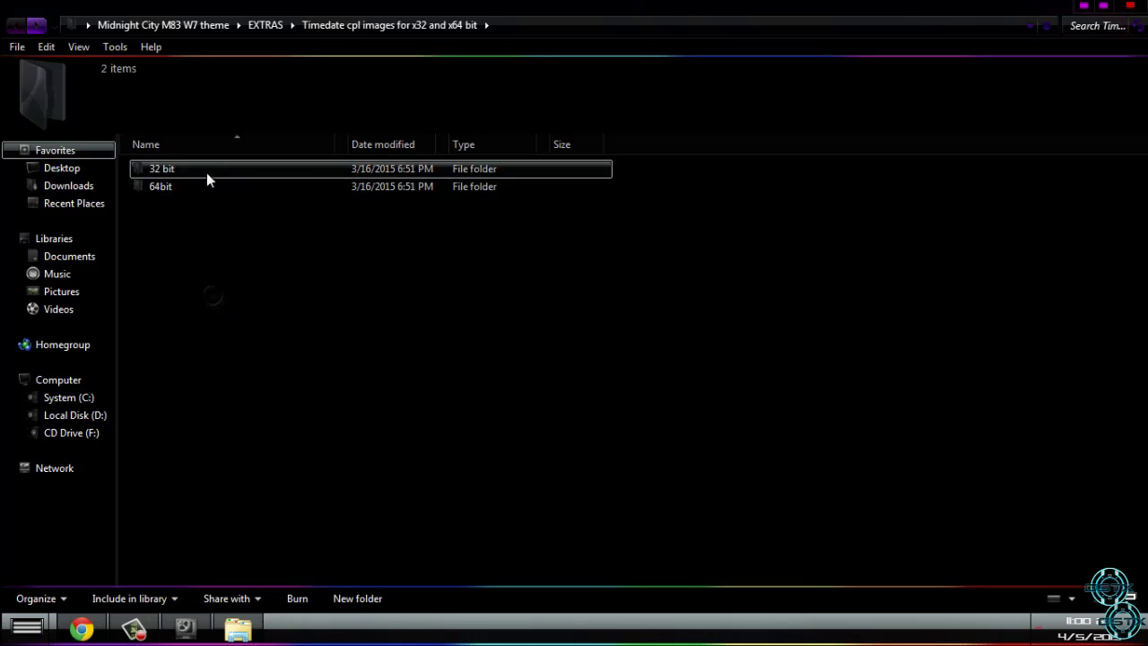
double_click(206, 170)
double_click(190, 172)
left_click(204, 185)
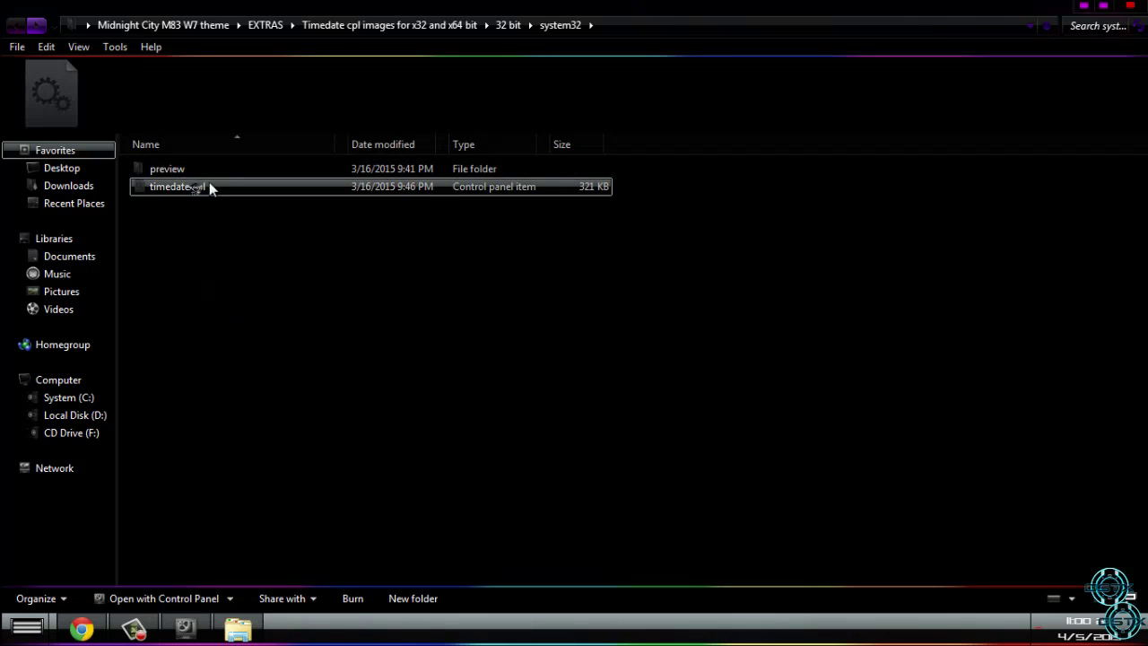
Step: Go back to EXTRAS and open the Windows 7 2x custom logos folder
left_click(14, 28)
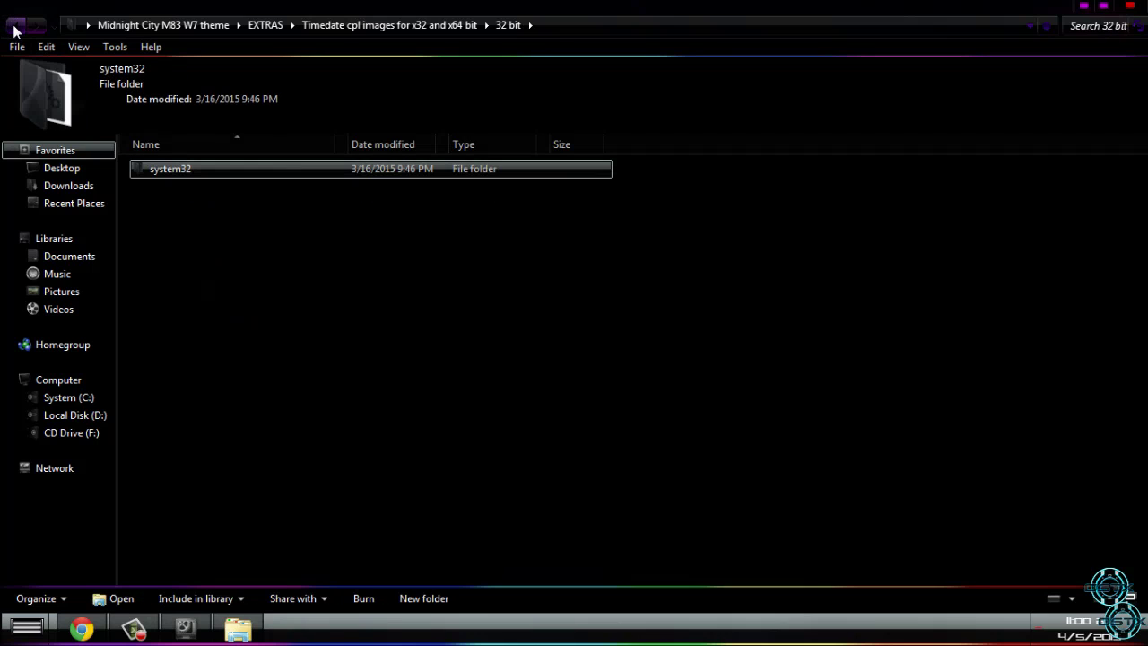
left_click(13, 28)
left_click(13, 28)
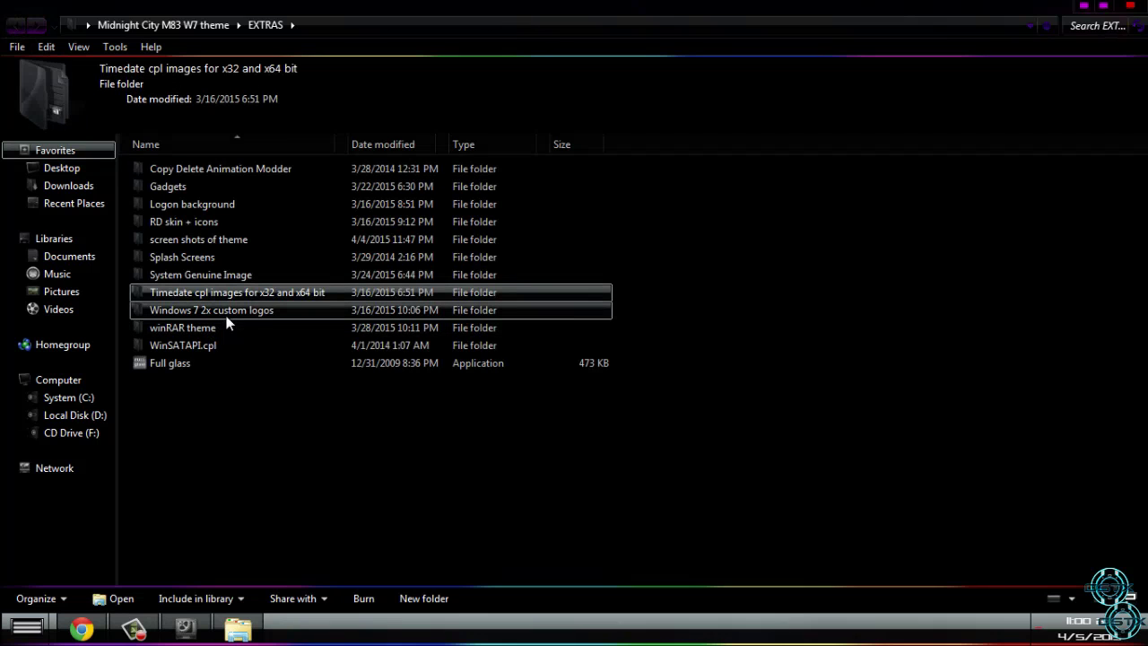
double_click(283, 310)
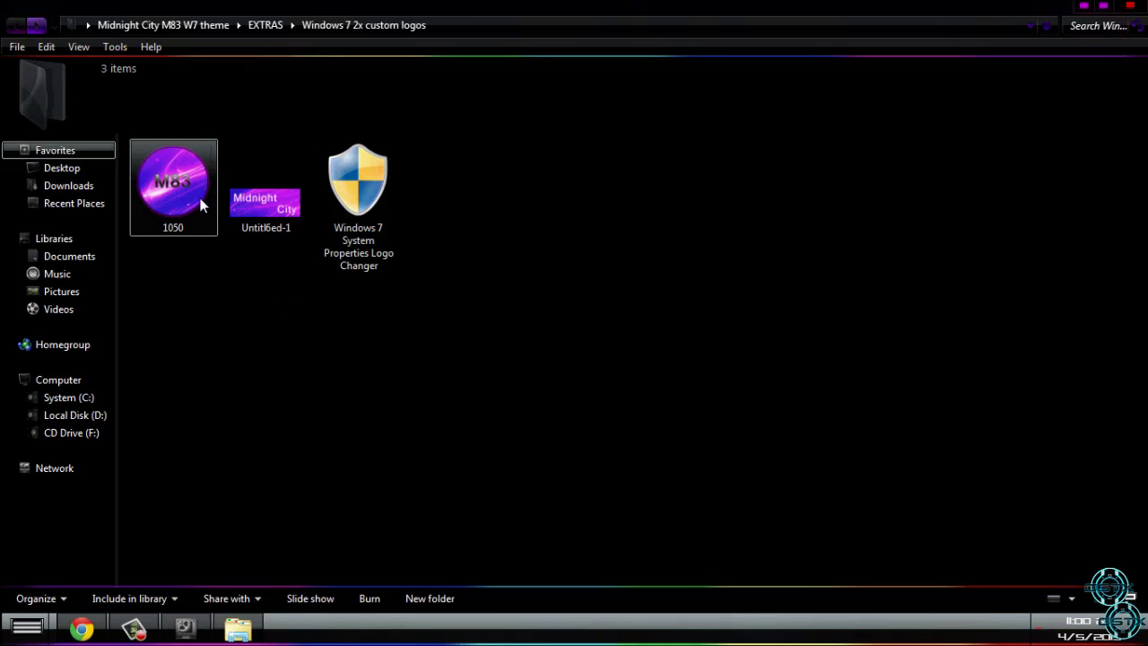
Step: Open the Computer's system properties full screen and launch the logo changer program
key("super")
right_click(283, 406)
left_click(337, 529)
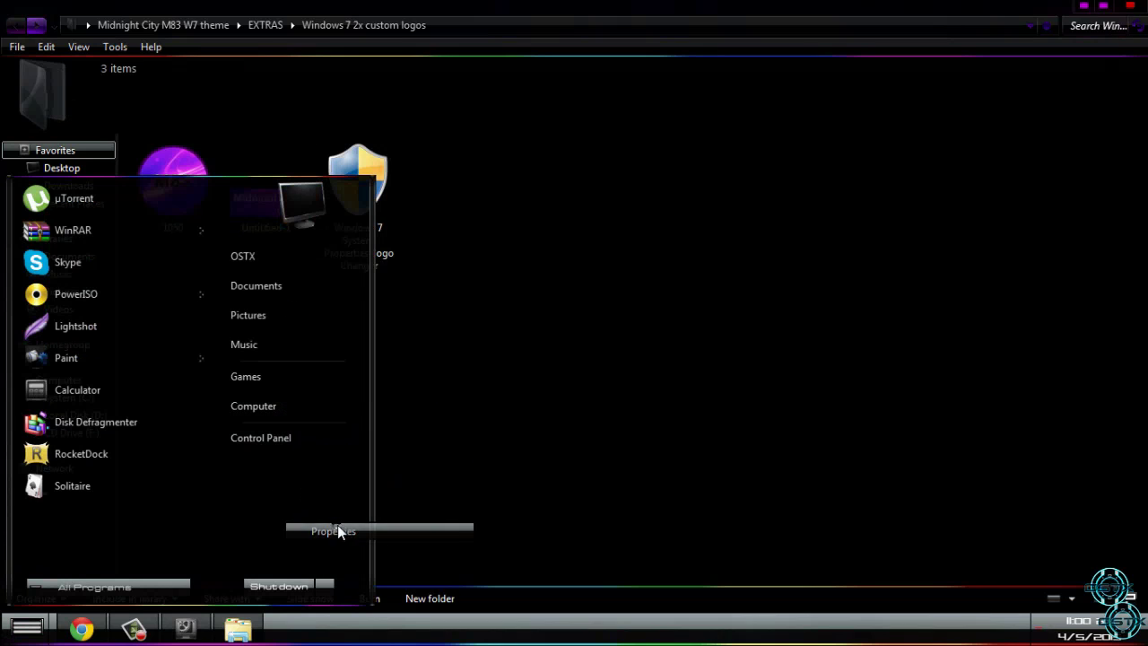
left_click(764, 7)
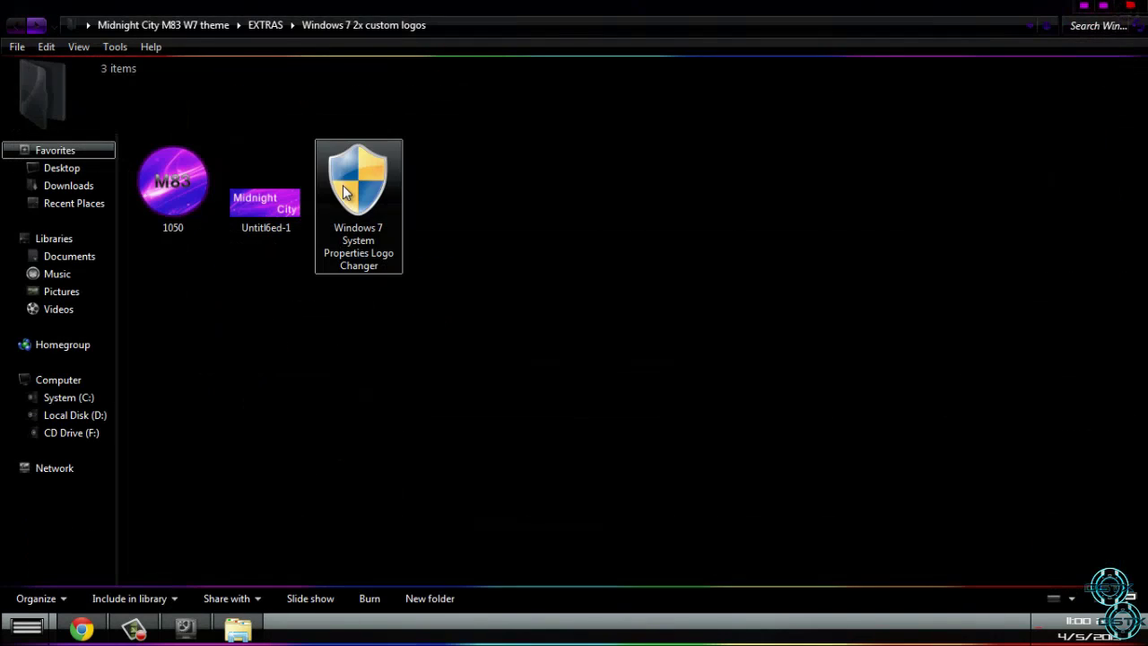
double_click(343, 184)
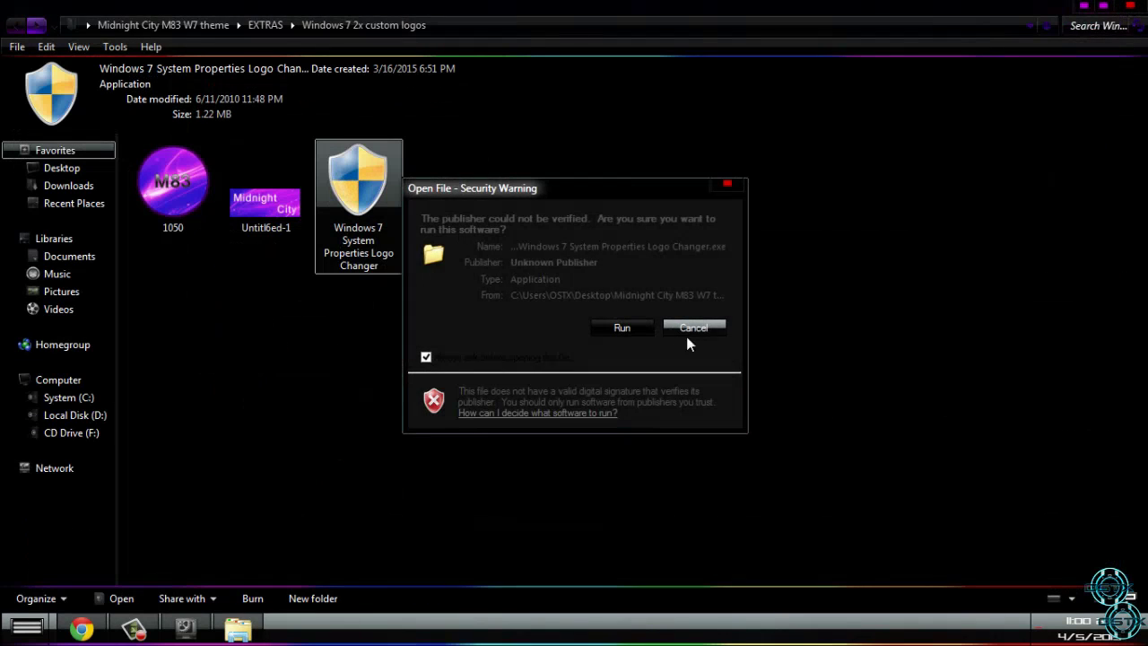
left_click(686, 335)
Step: Run the logo changer as administrator and move its window to the right
right_click(303, 212)
left_click(339, 216)
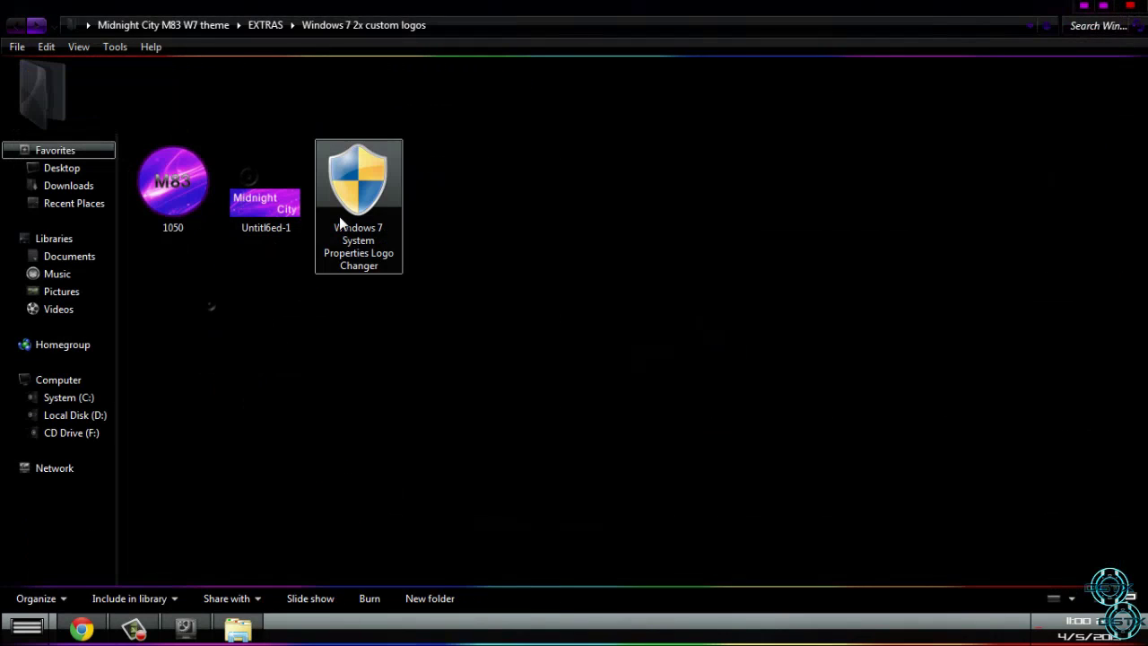
right_click(339, 216)
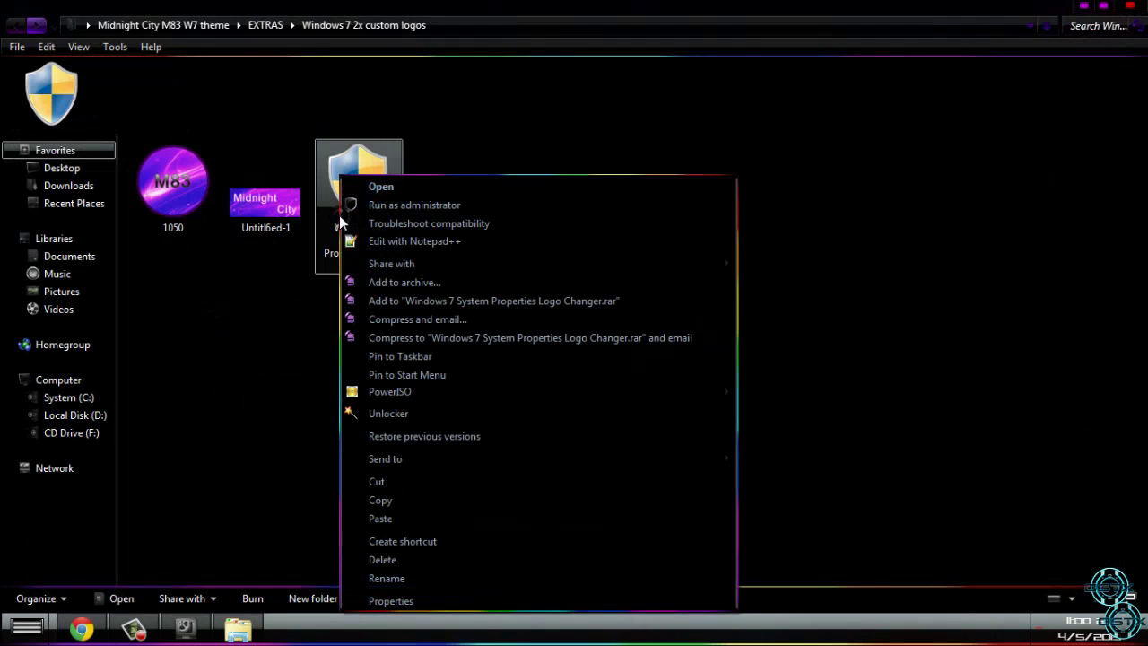
left_click(450, 205)
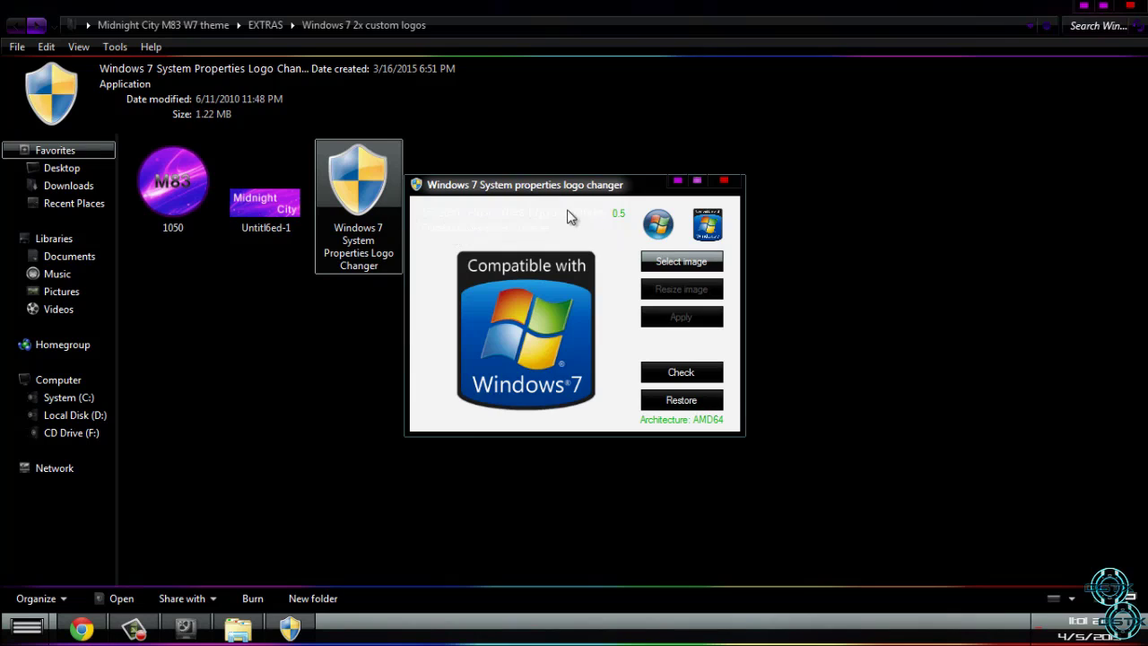
left_click_drag(578, 187, 661, 184)
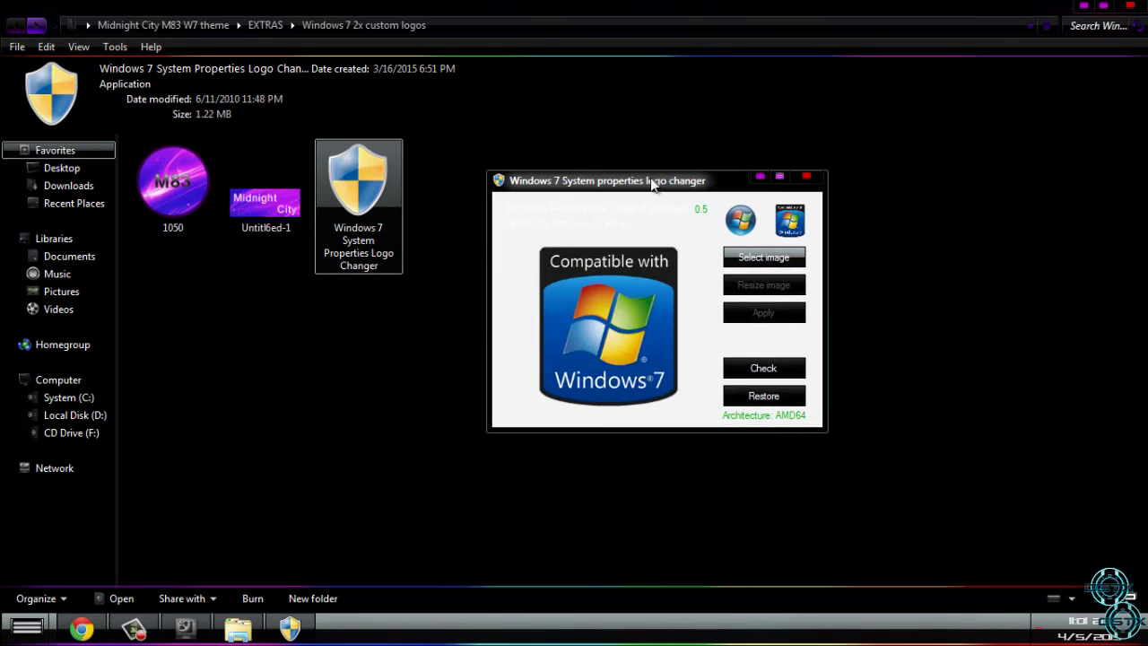
Step: Load the Untitled6-1 Midnight City image as the system logo
left_click(758, 259)
left_click(702, 284)
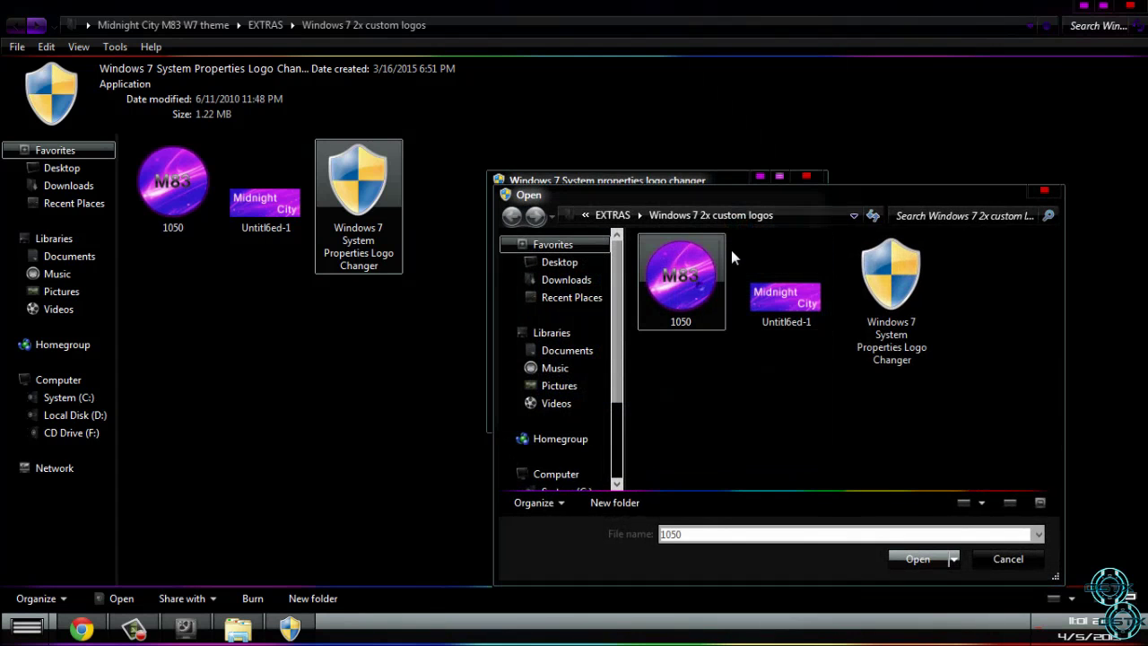
left_click_drag(746, 198, 721, 121)
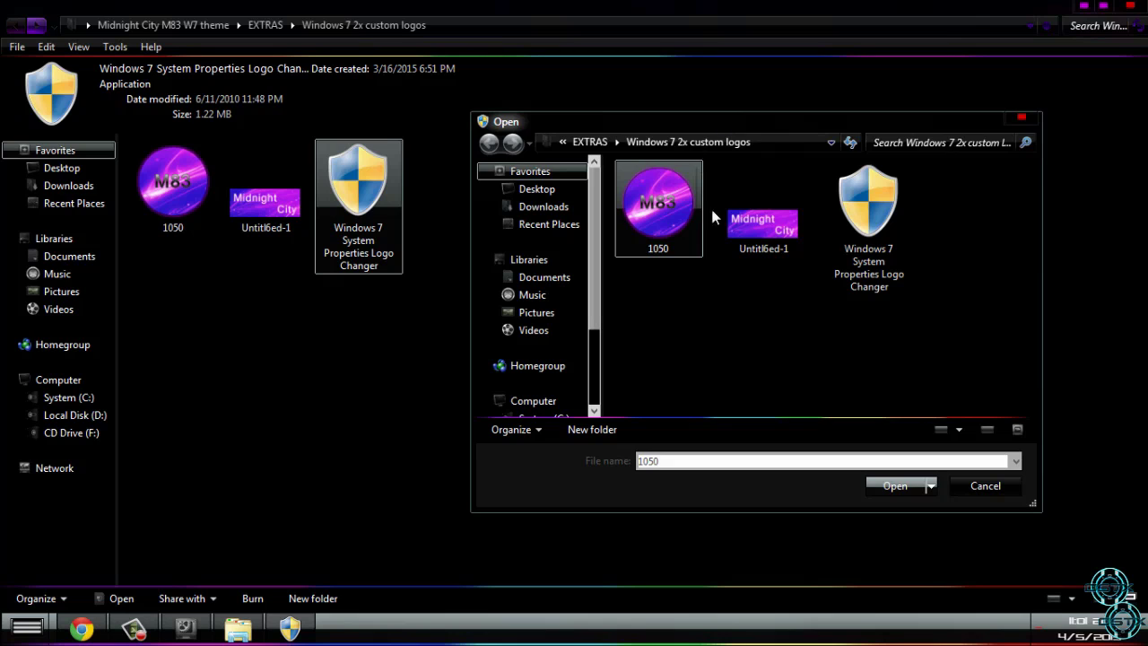
left_click(760, 220)
left_click(696, 231)
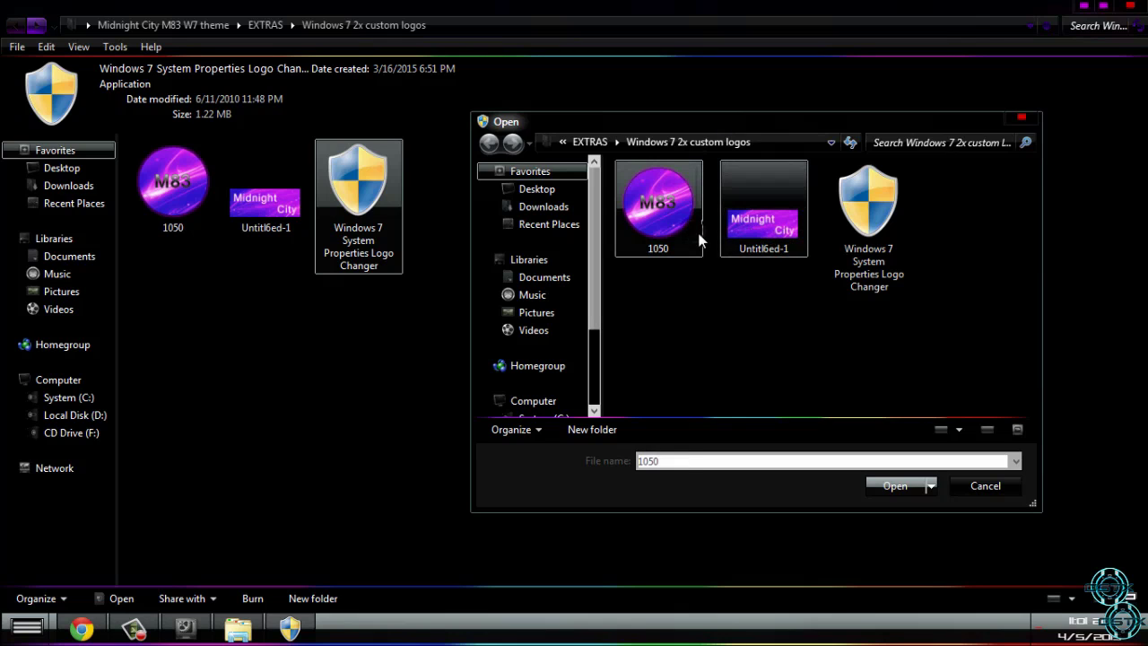
left_click(745, 229)
left_click(890, 485)
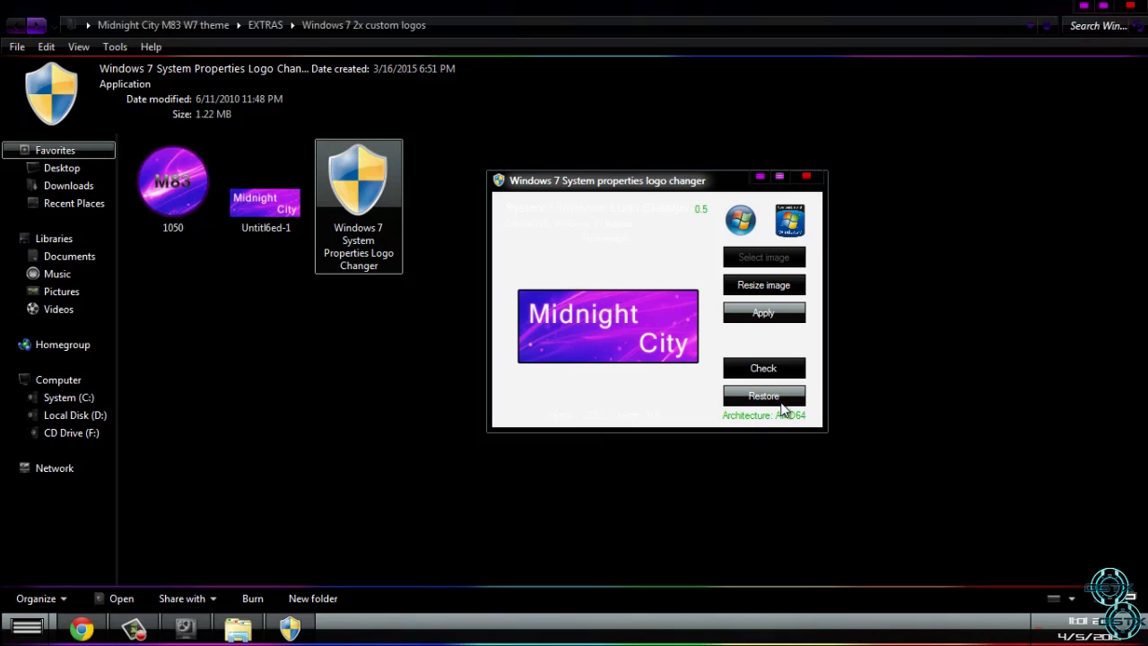
Step: Close the logo changer and open the EXTRAS winRAR theme folder
left_click(805, 176)
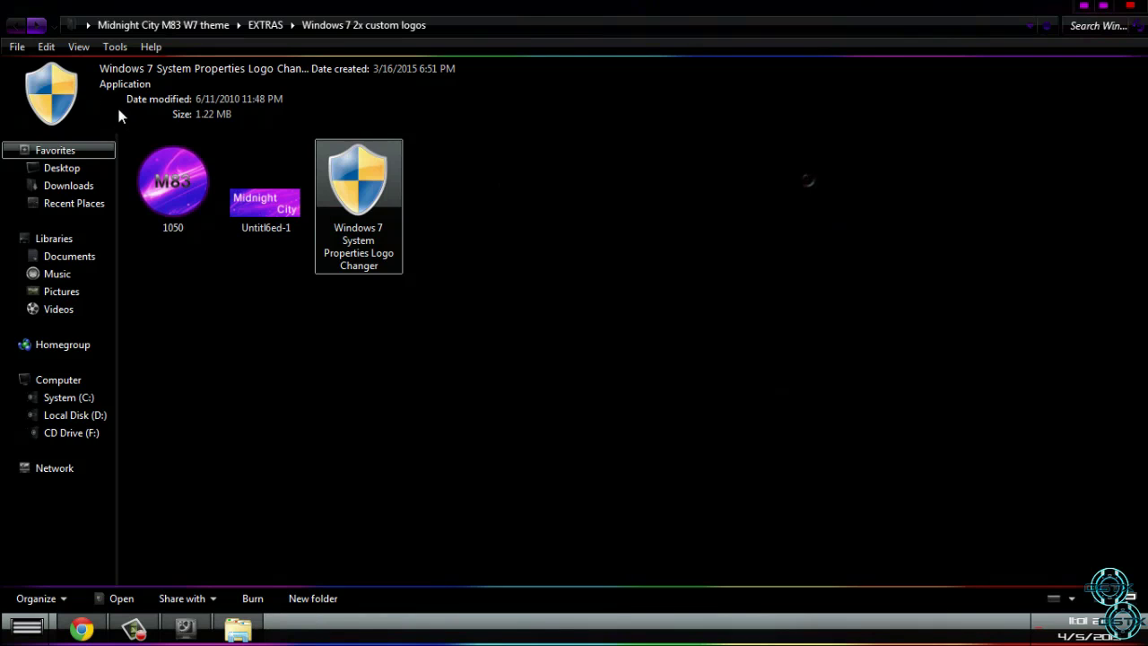
left_click(12, 26)
double_click(158, 323)
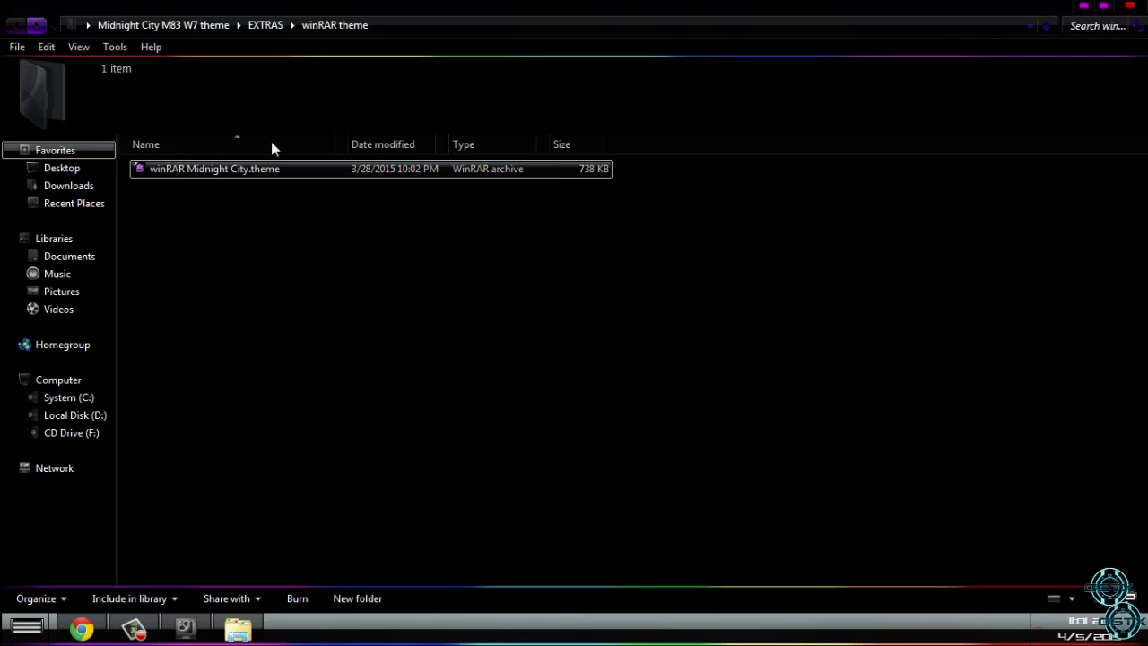
Step: Minimize Explorer, dismiss the expired-notification dialog and close the stray WinRAR window
left_click(1085, 7)
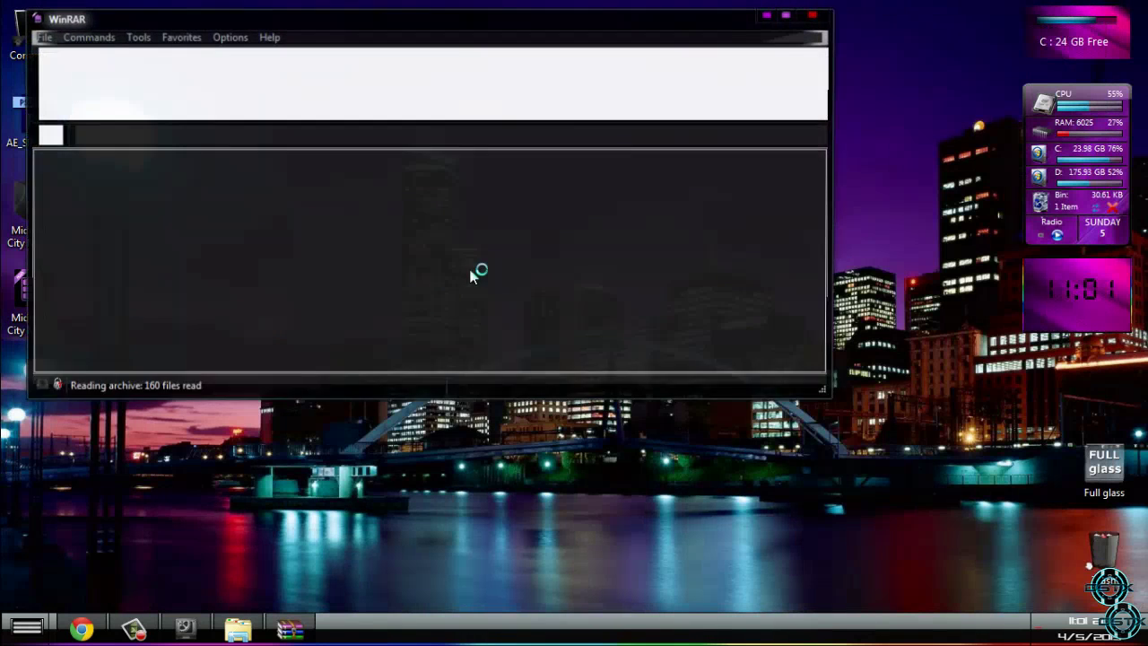
key("Return")
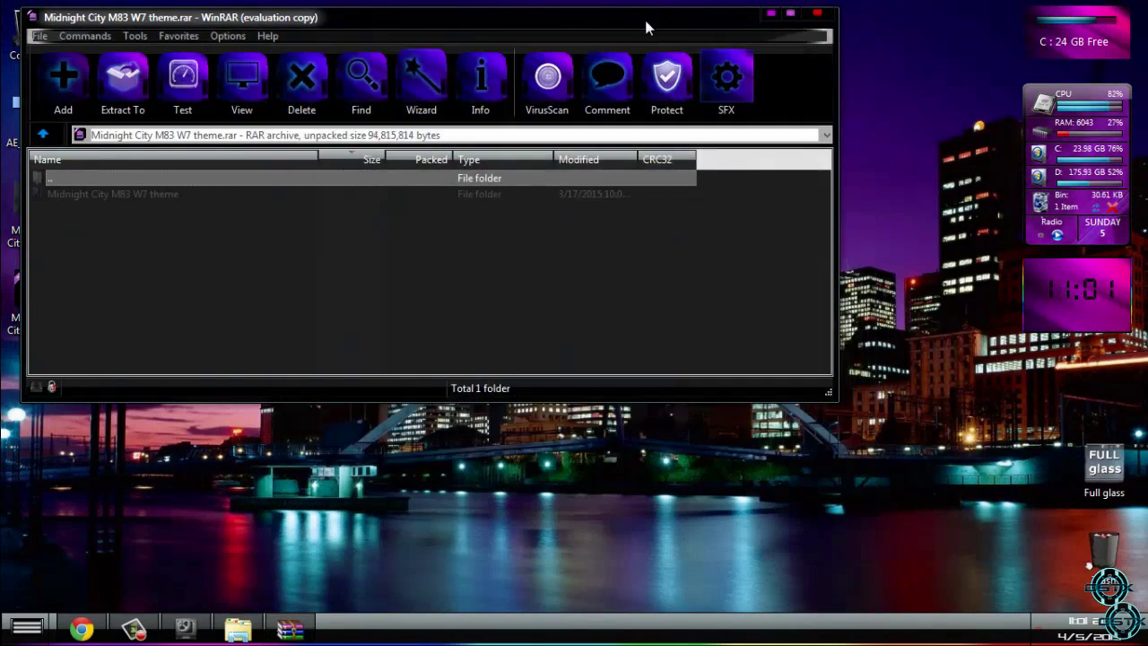
left_click_drag(645, 20, 784, 64)
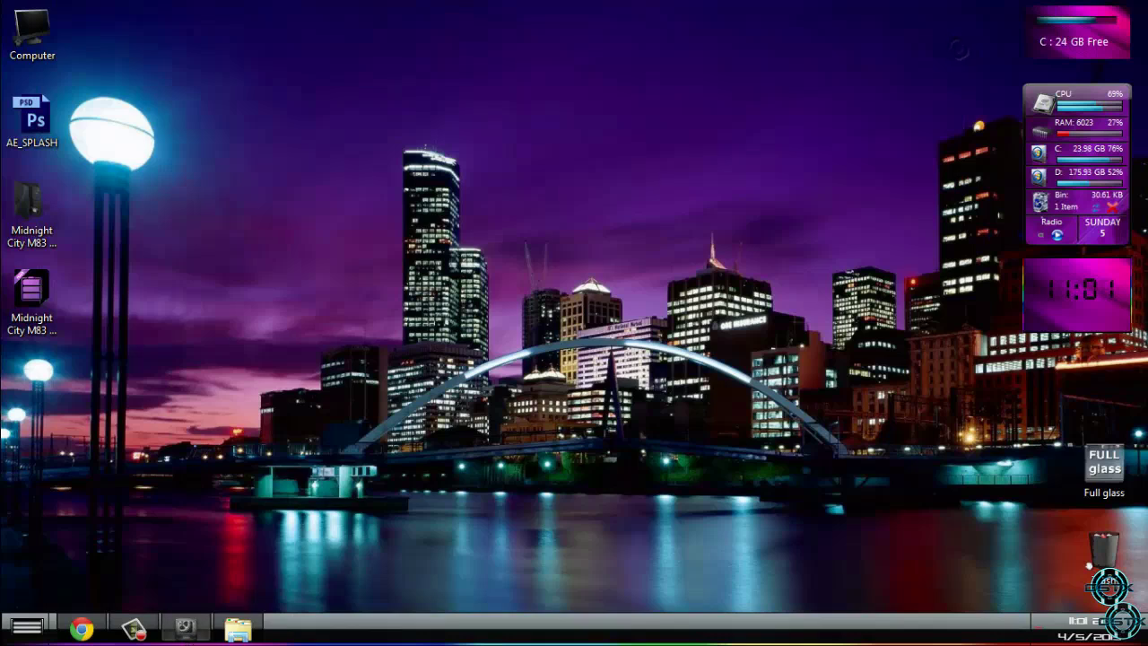
left_click(237, 628)
Step: Install the winRAR Midnight City.theme file into WinRAR, confirming the prompts
double_click(229, 170)
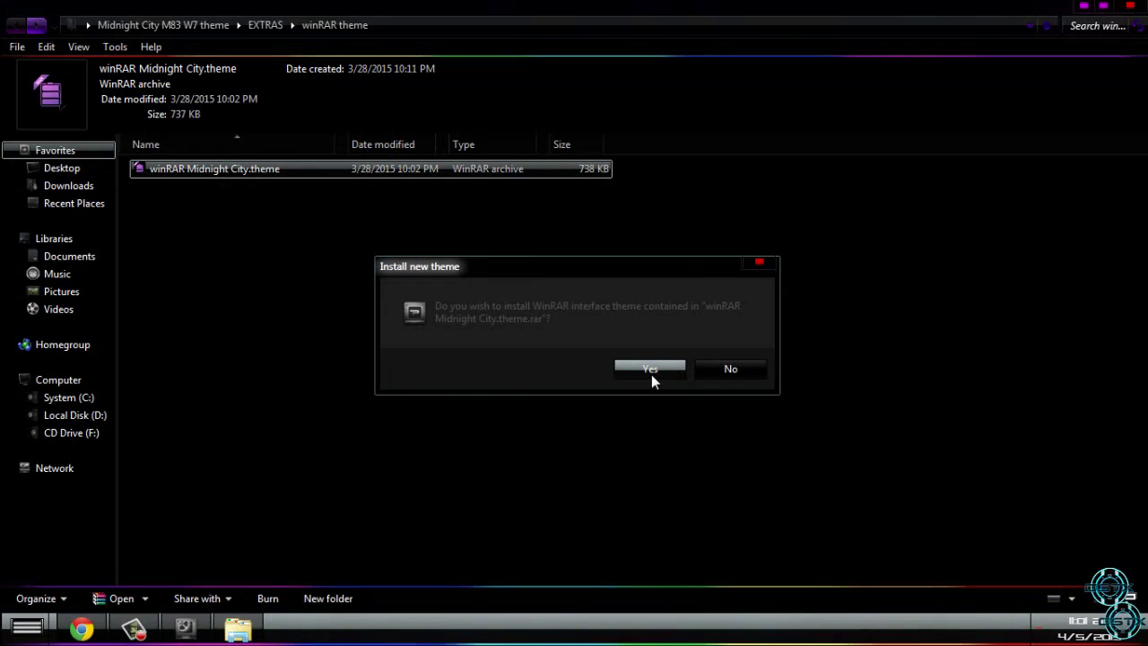
left_click(650, 372)
left_click(698, 262)
left_click(650, 371)
left_click(689, 369)
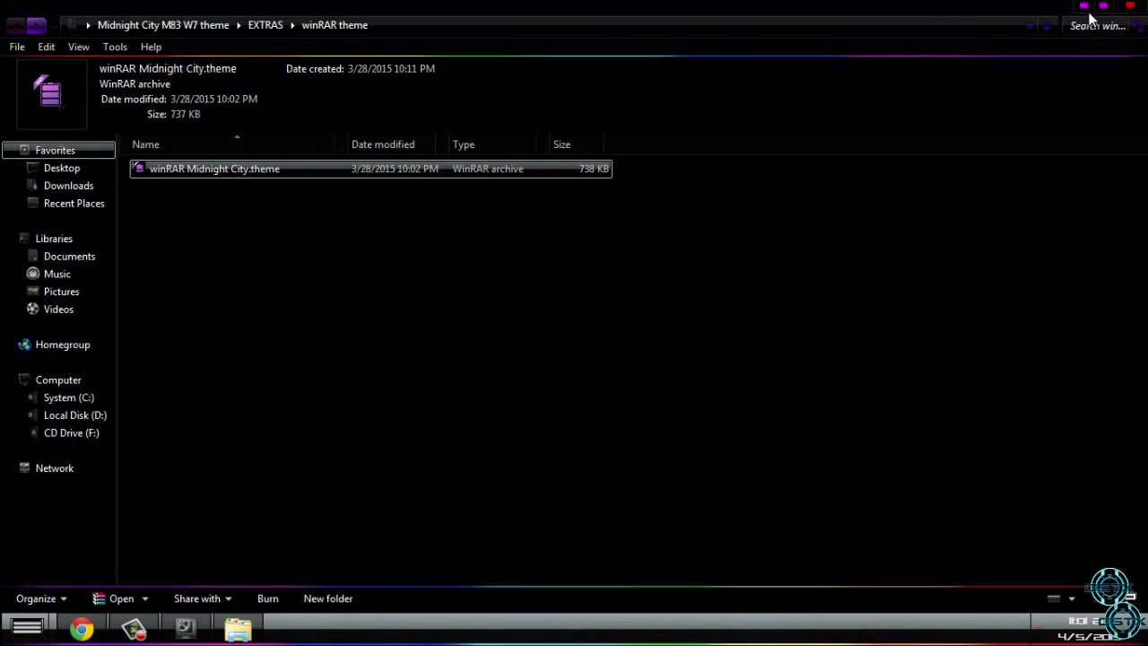
Step: Open the Midnight City M83 W7 archive and switch WinRAR's theme to Midnight City
key("super+d")
double_click(30, 296)
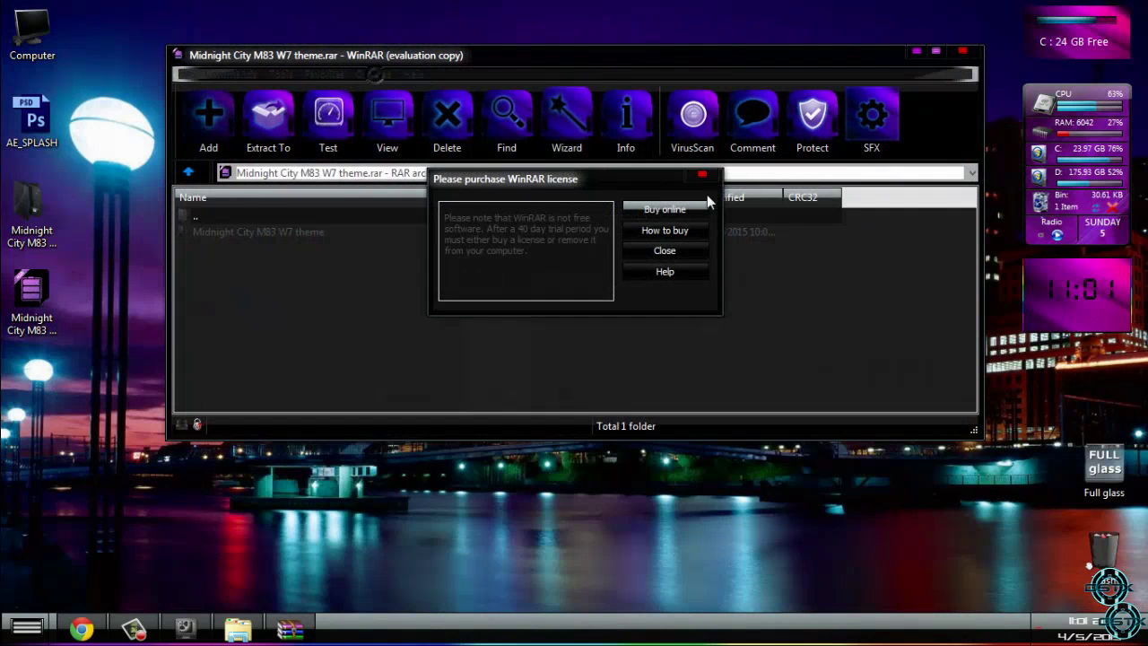
left_click(661, 248)
left_click(373, 75)
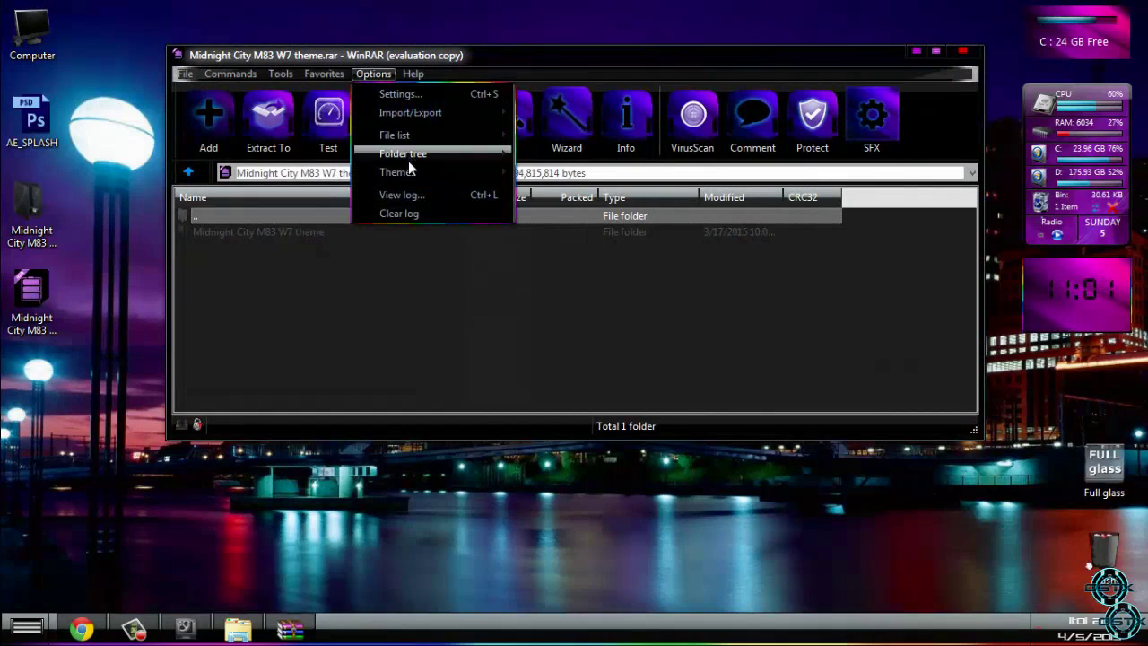
mouse_move(403, 172)
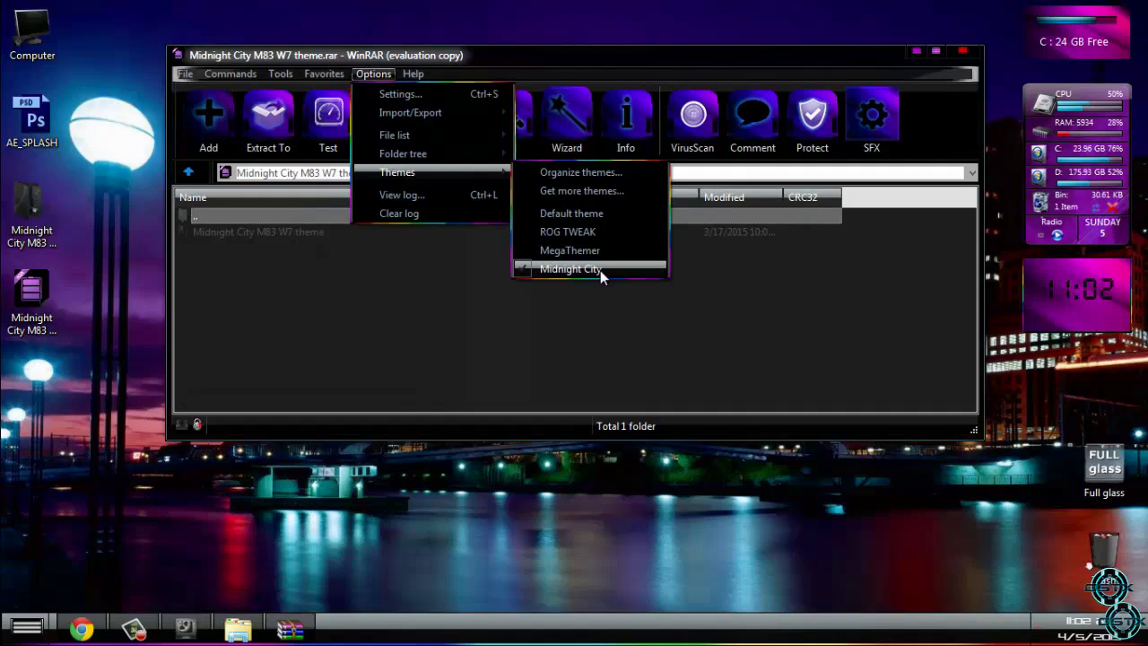
left_click(962, 51)
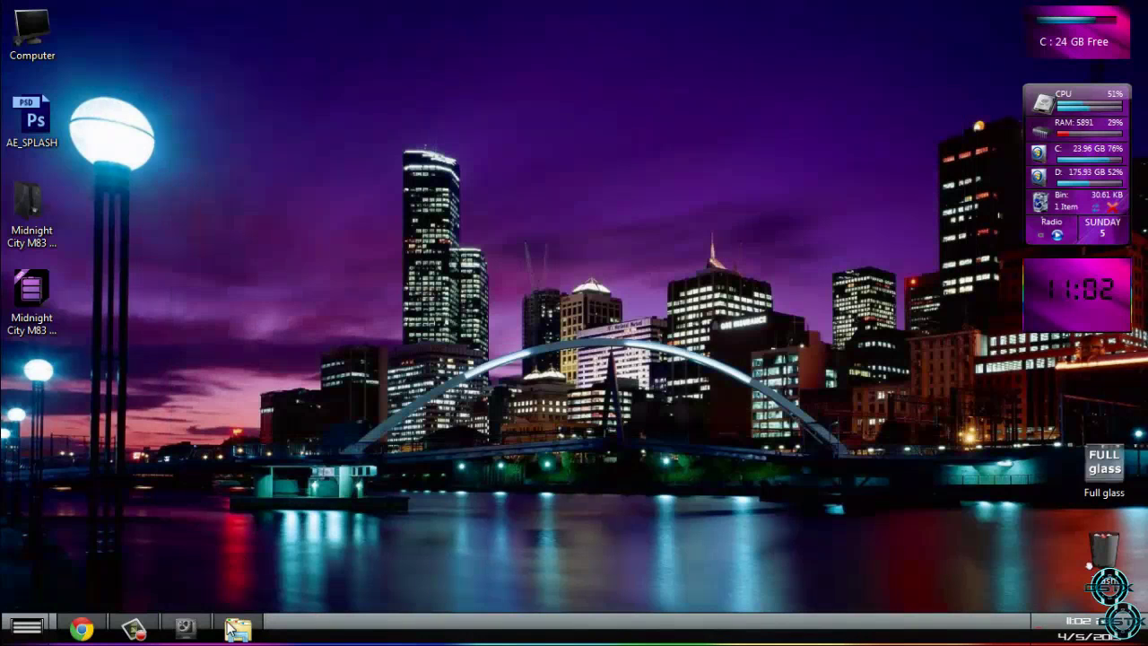
Step: Open the WinSATAPI.cpl folder in EXTRAS and browse its 'all previews' folder
left_click(238, 631)
left_click(23, 26)
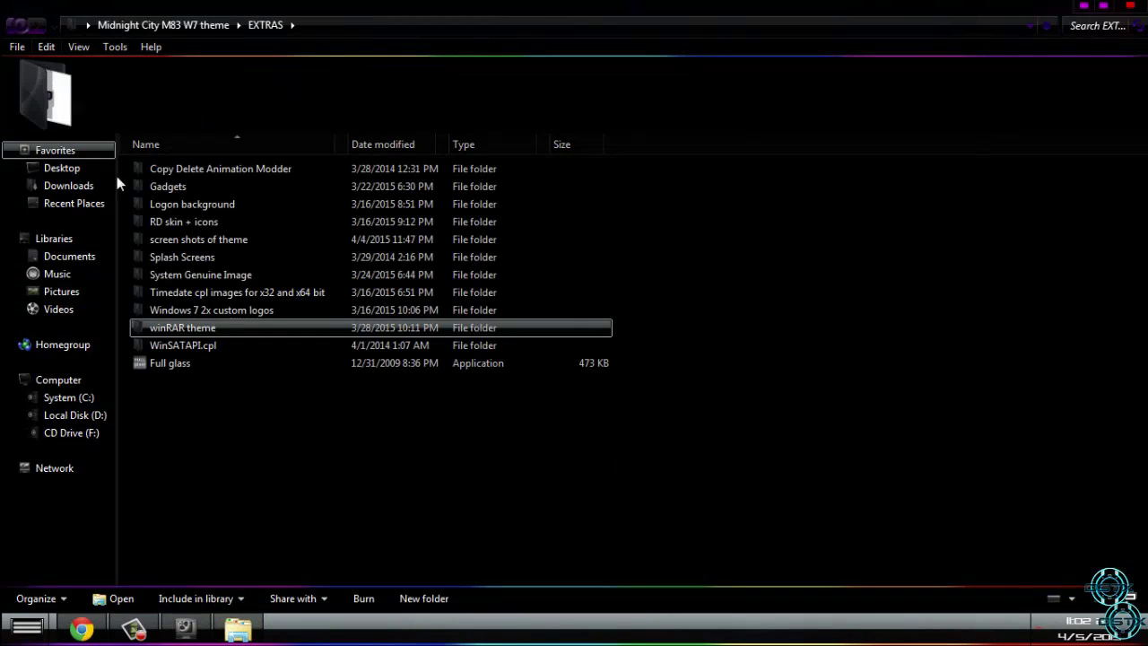
left_click(165, 346)
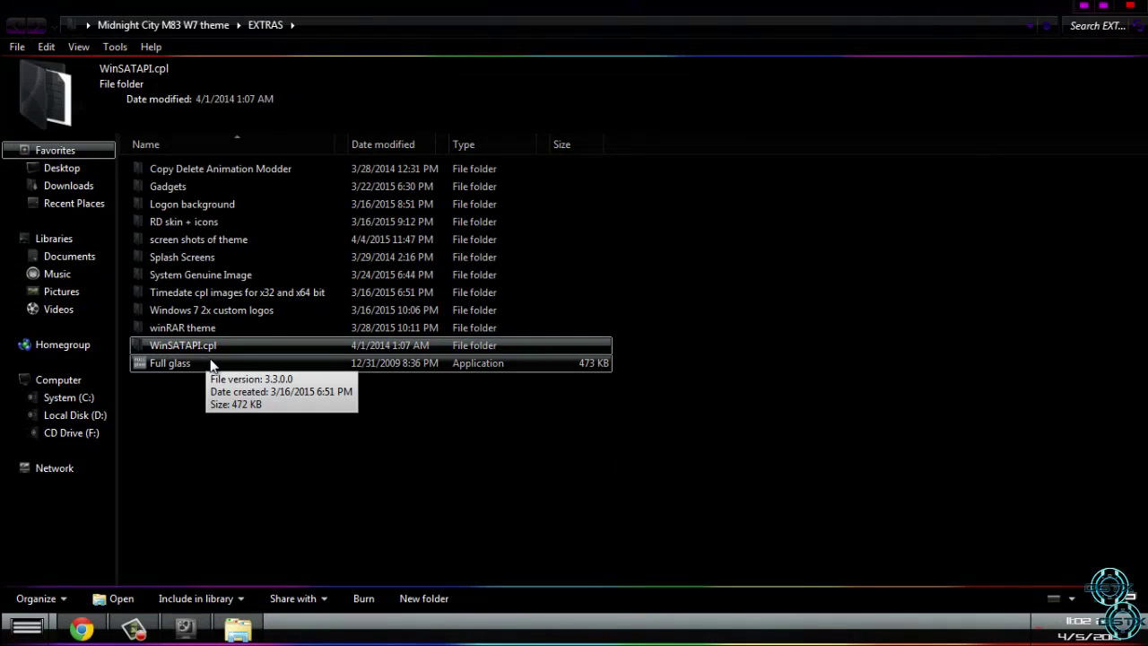
double_click(154, 346)
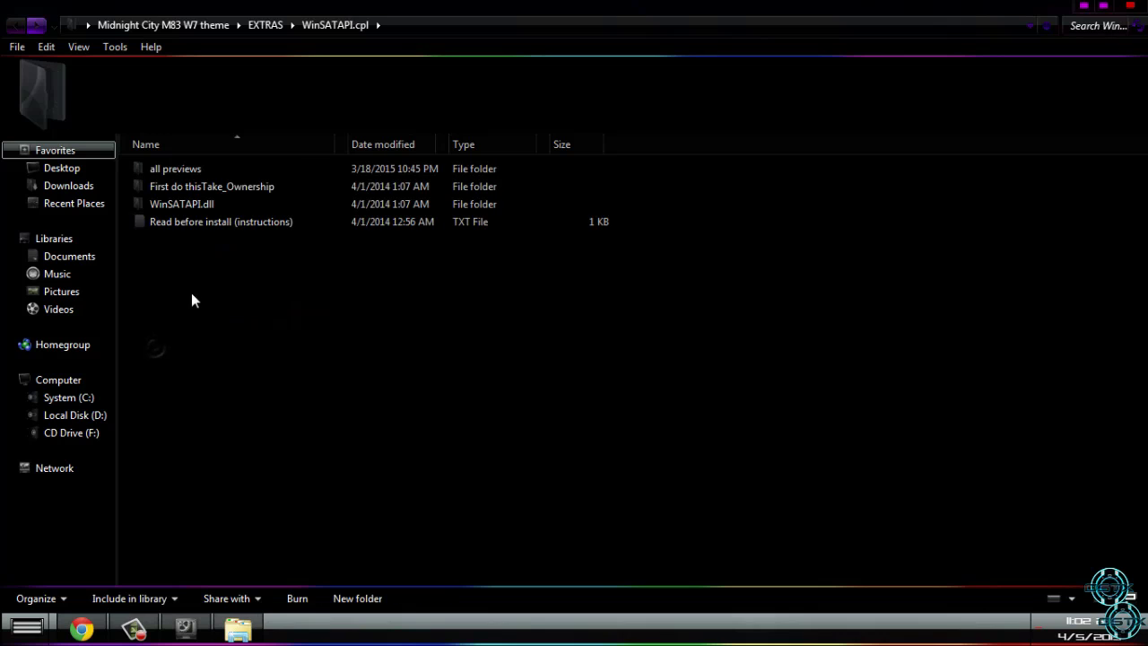
left_click(194, 169)
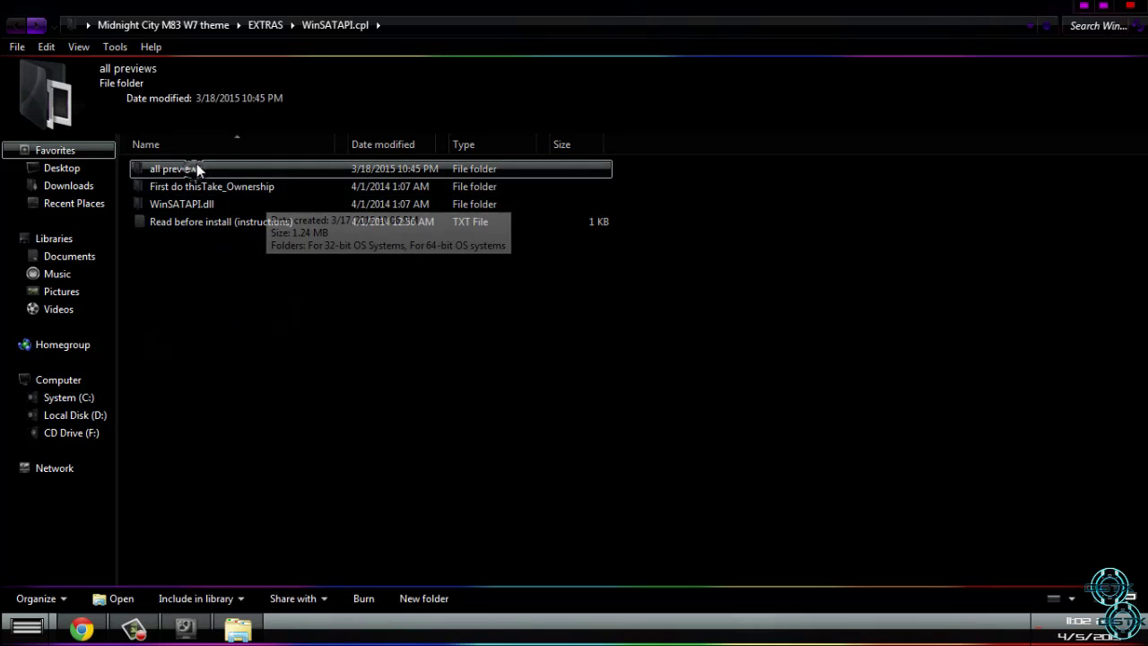
double_click(196, 168)
left_click_drag(220, 289, 413, 361)
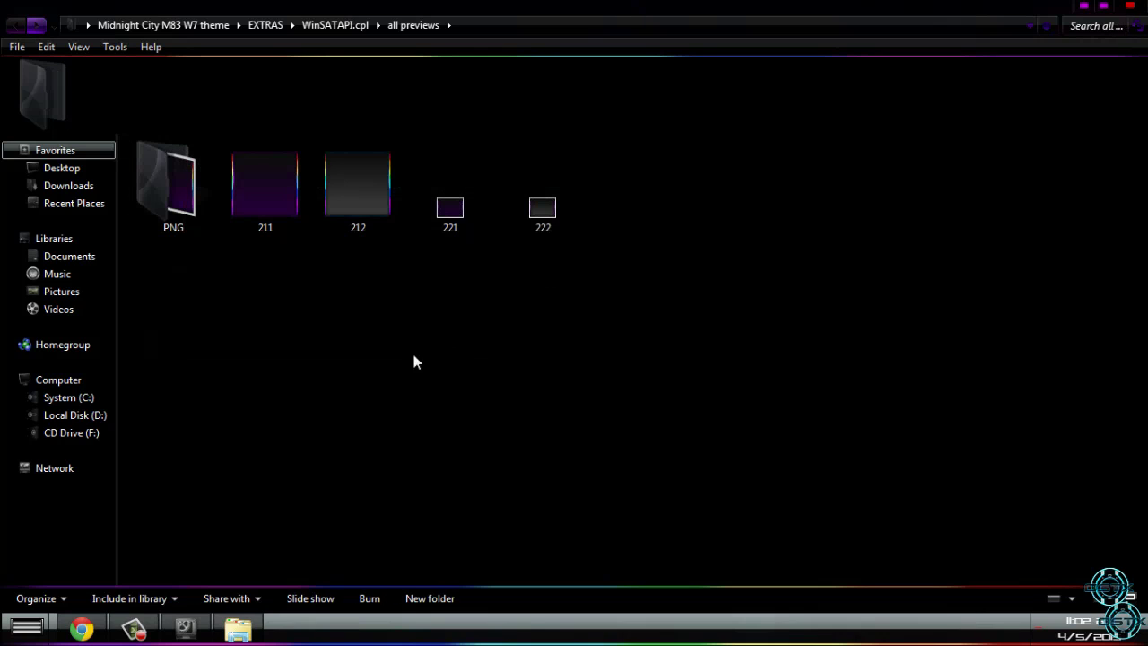
Step: Check the Midnight City logo in system information, then open the 'Read before install' instructions
key("super")
right_click(298, 413)
left_click(348, 547)
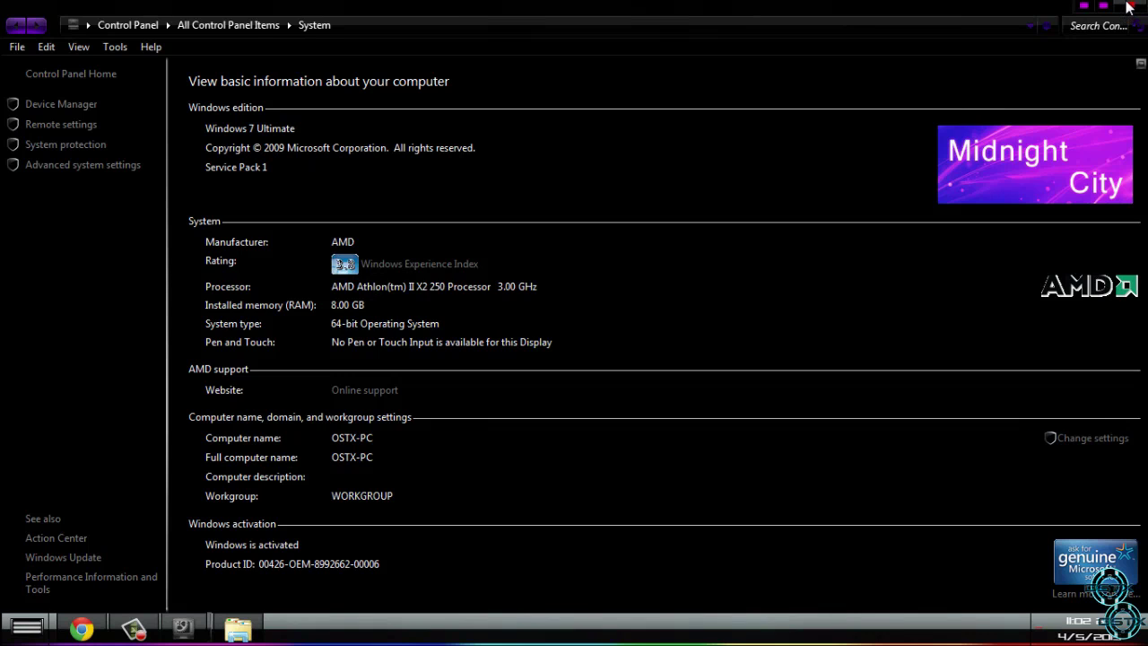
left_click(1128, 8)
left_click(14, 29)
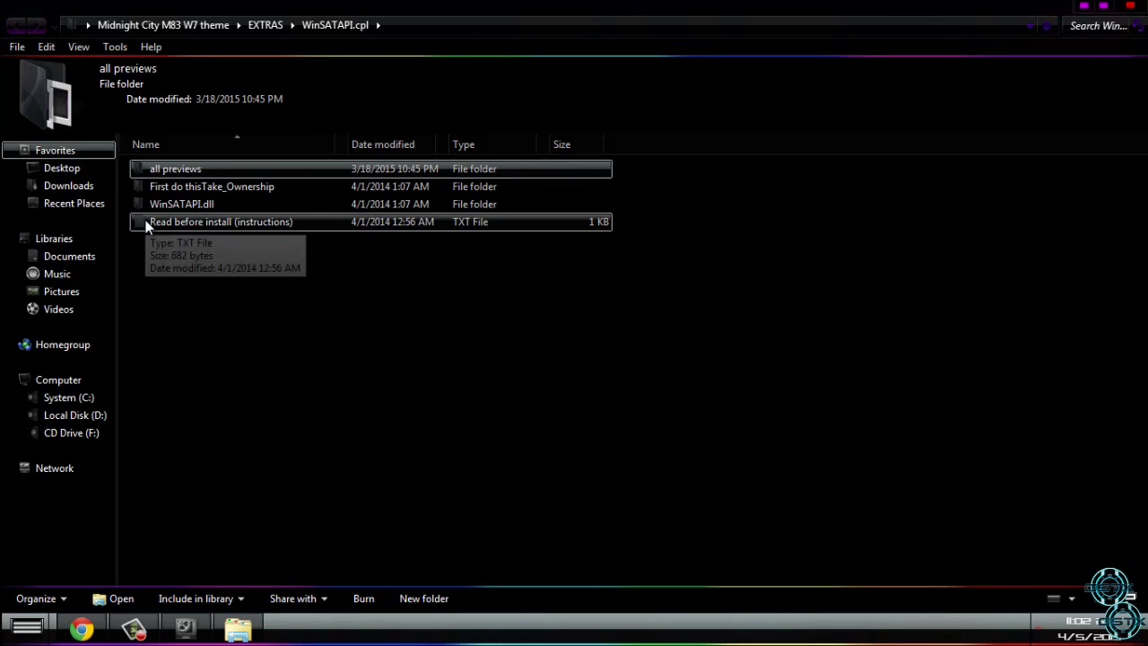
double_click(286, 221)
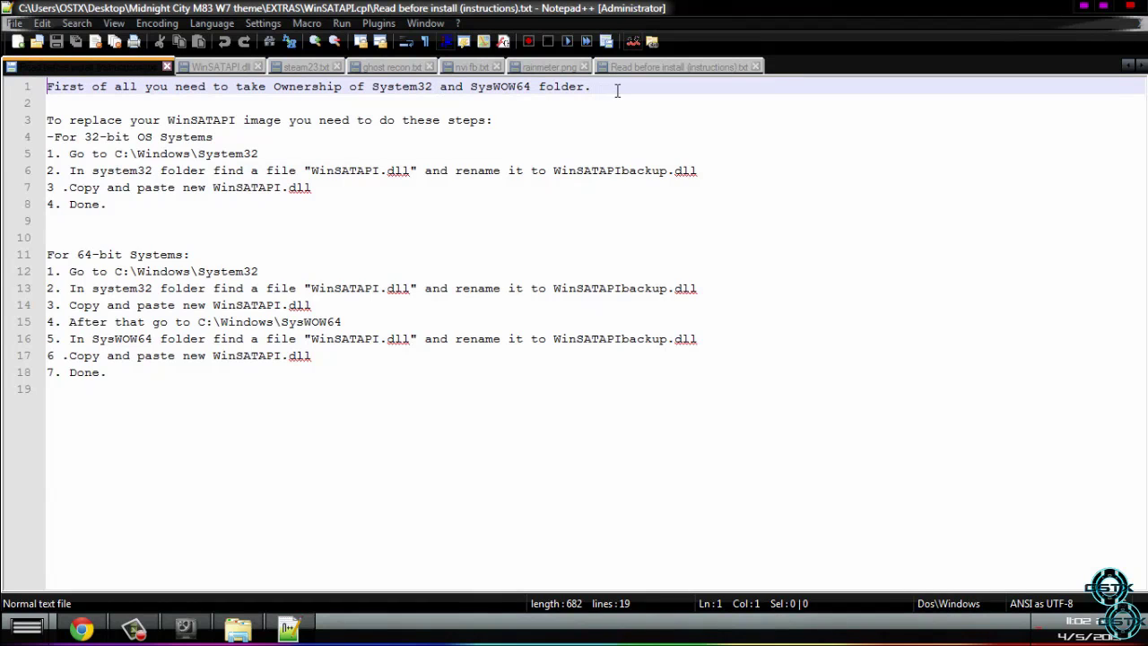
Step: Read the WinSATAPI.dll installation steps in Notepad++, then close the file
left_click_drag(52, 119, 546, 435)
left_click(91, 119)
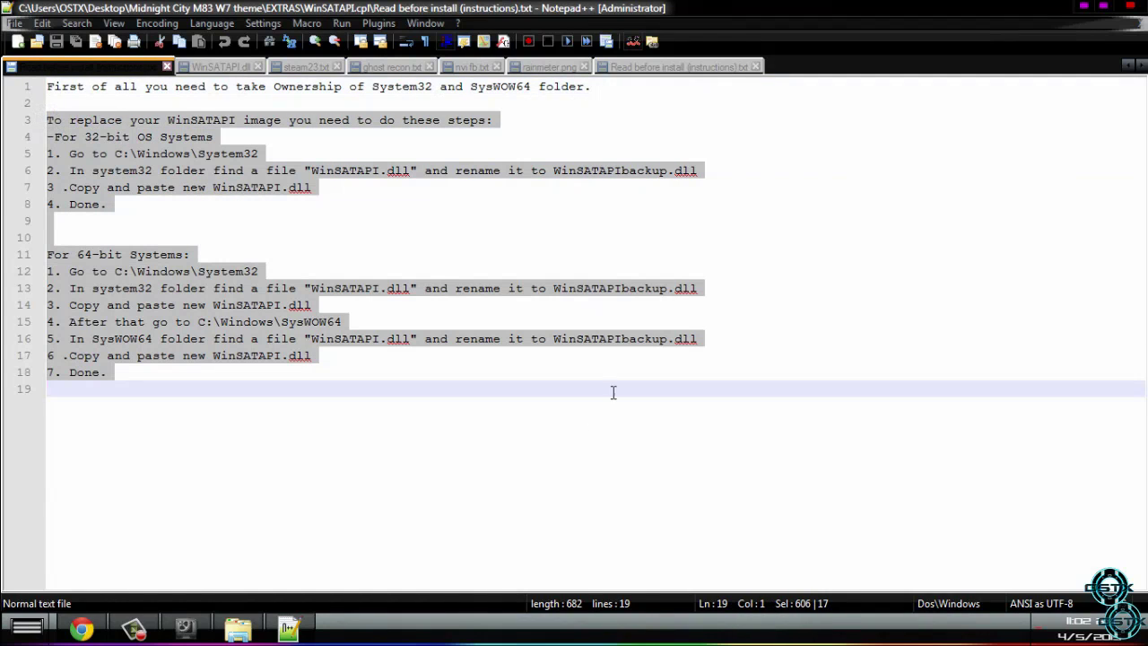
left_click(1129, 7)
left_click(713, 244)
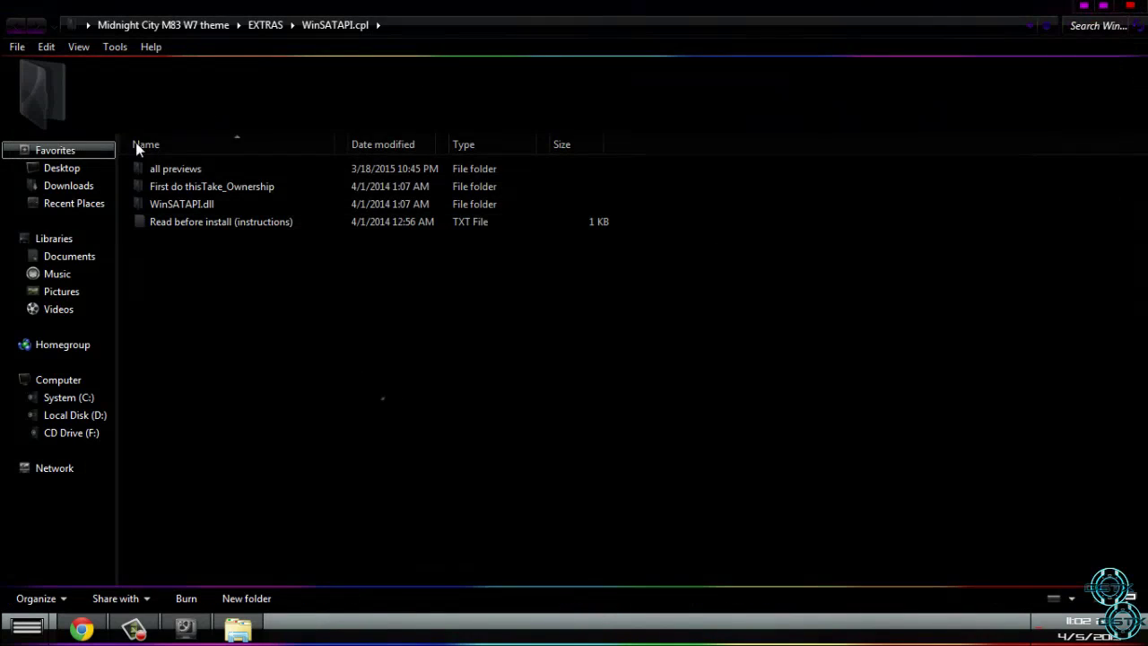
Step: Select the Full glass application in EXTRAS and close the folder window
left_click(17, 29)
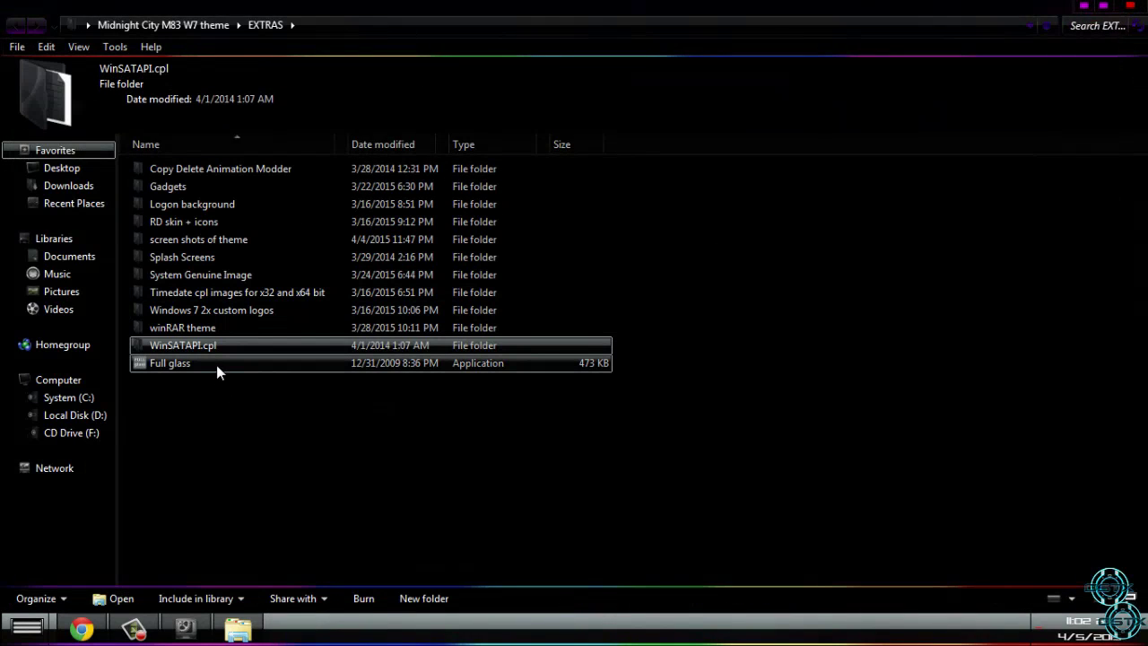
left_click(184, 364)
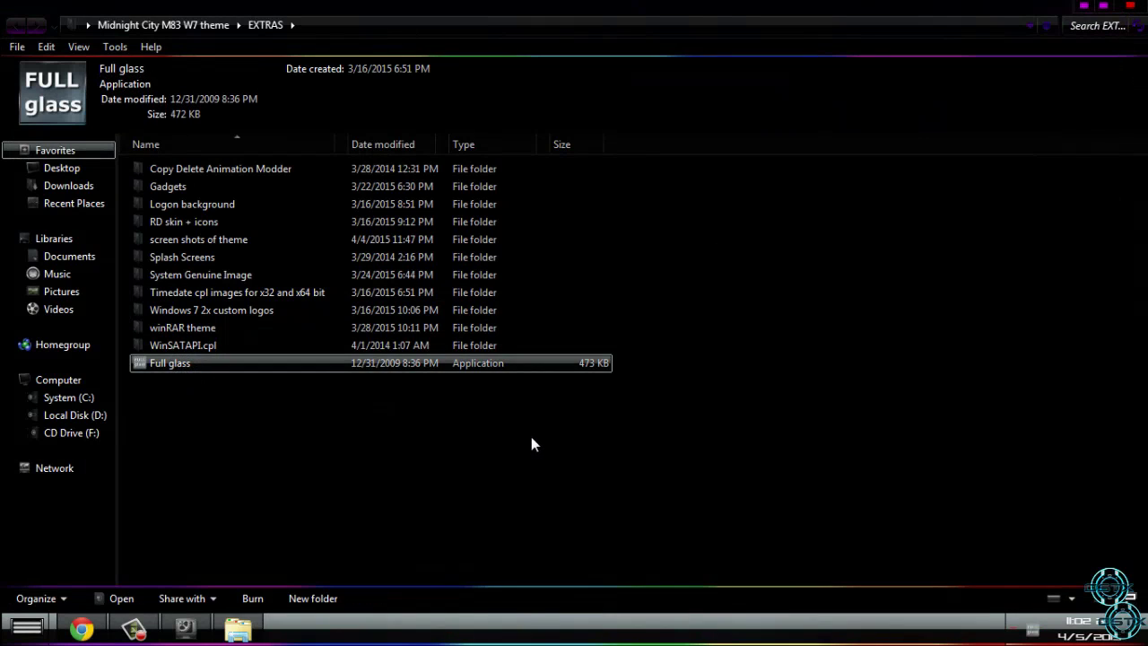
left_click(1129, 6)
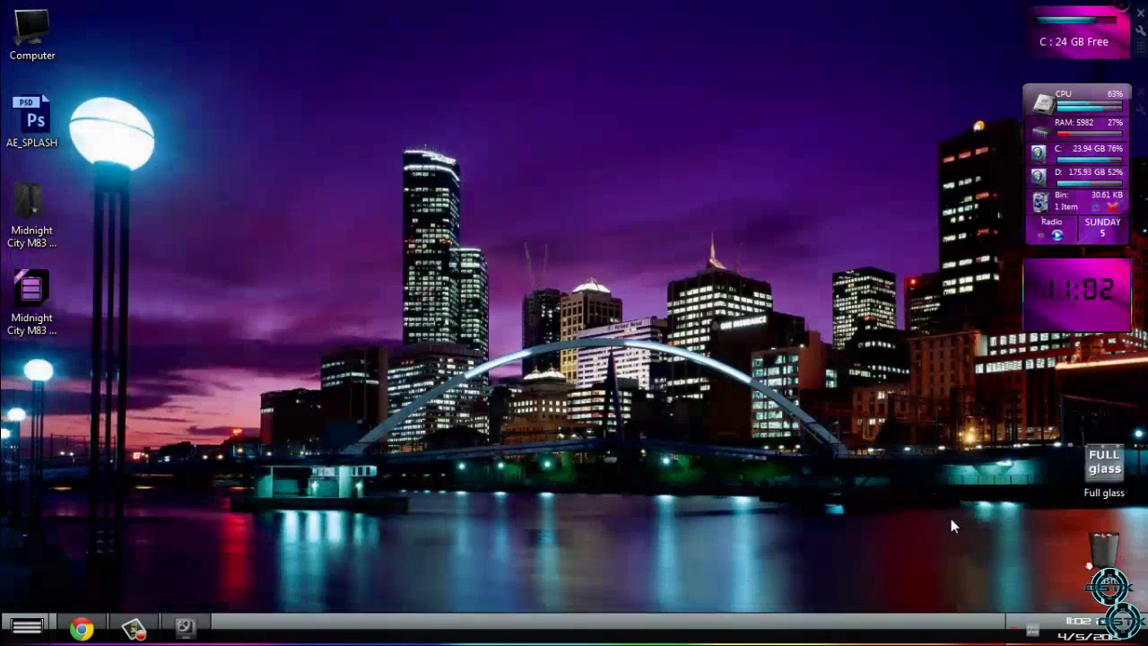
left_click(1031, 627)
left_click(857, 519)
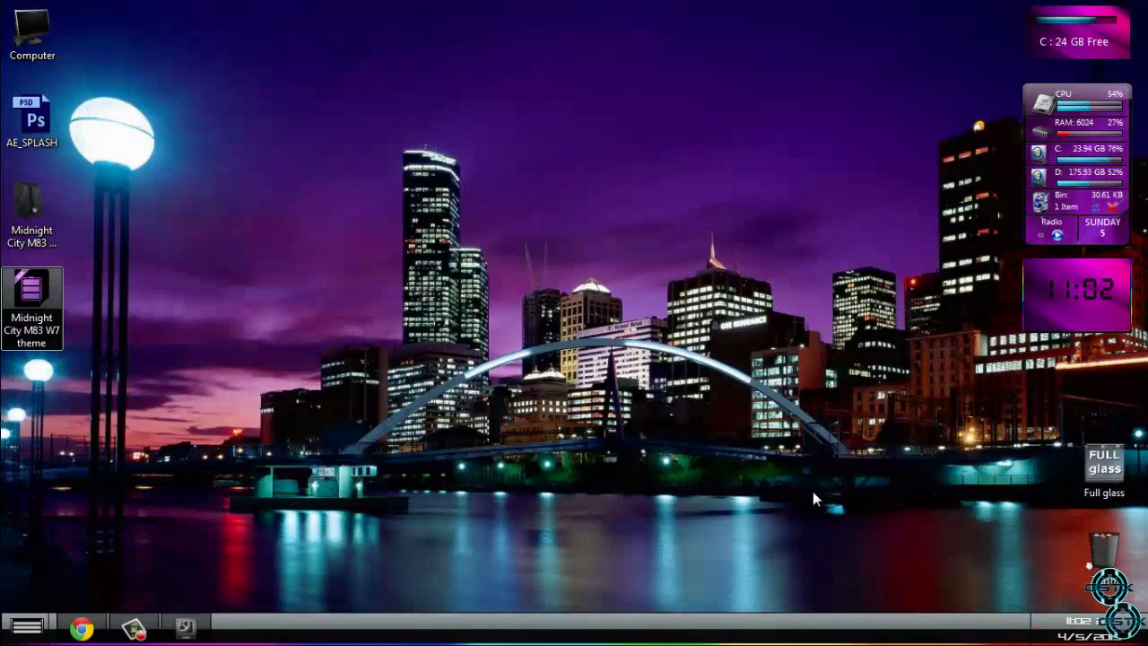
Step: Preview the Computer window's glass look at a restored size, then close it
key("super")
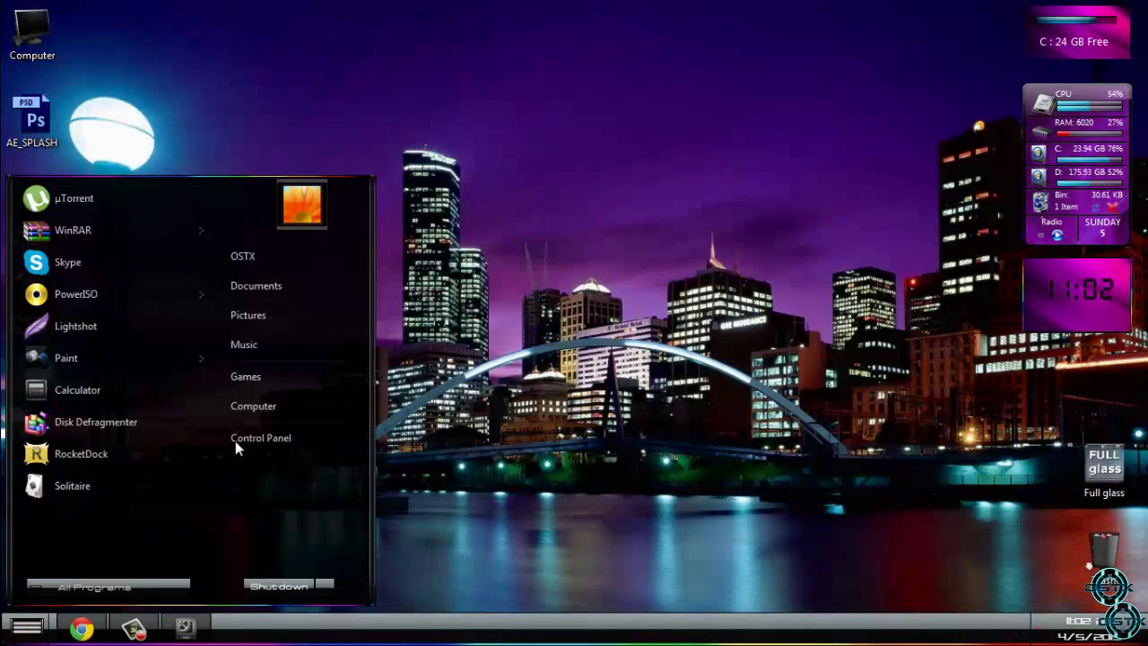
left_click(299, 396)
double_click(566, 13)
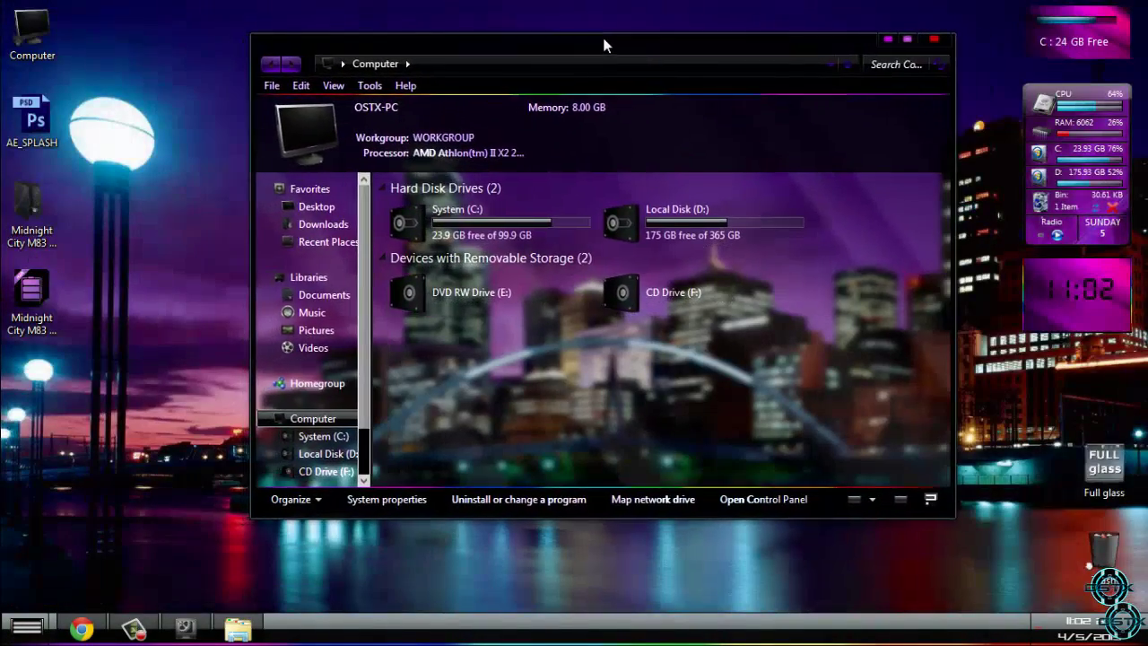
left_click(934, 40)
left_click(29, 631)
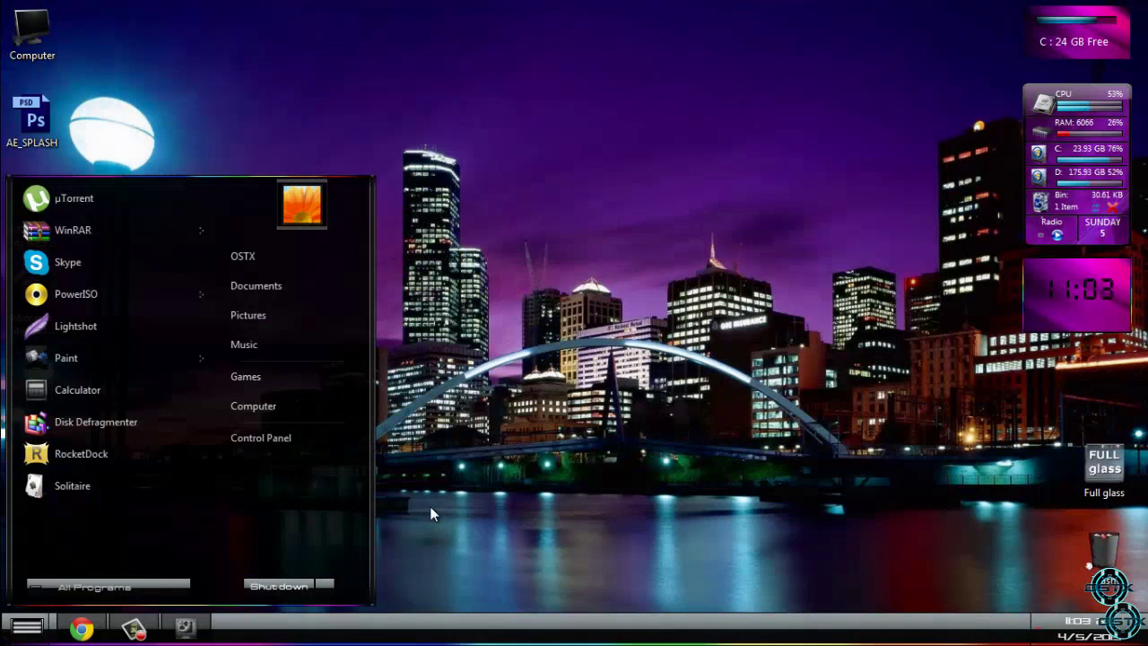
right_click(329, 439)
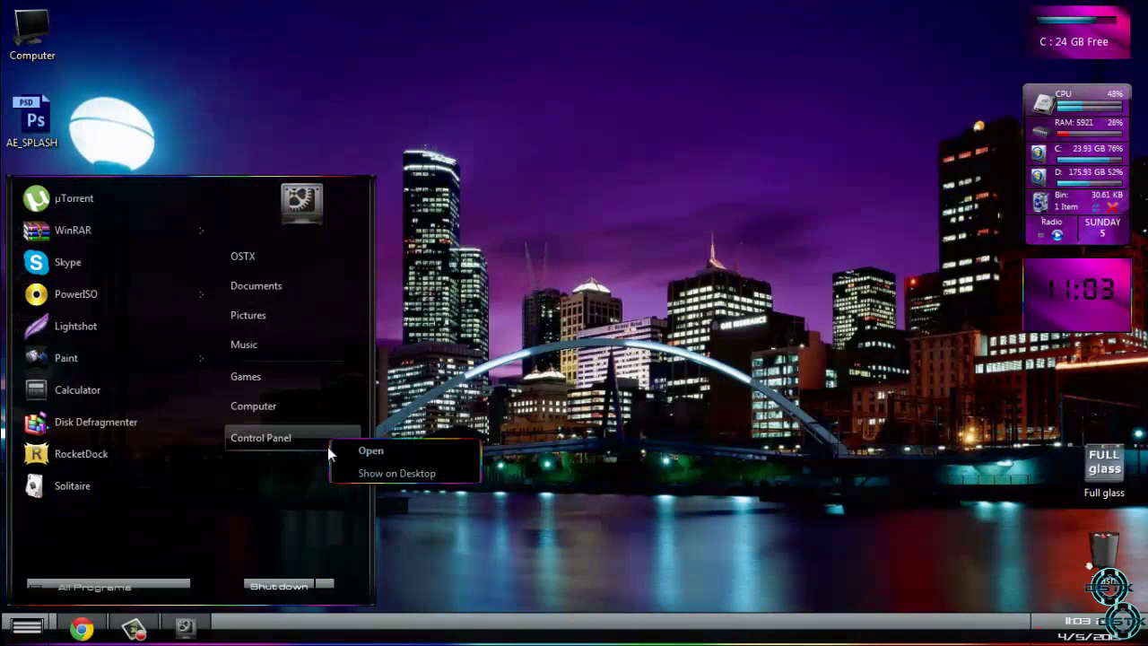
Step: Repeatedly use 'Next desktop background' until the Sydney Opera House night scene is the wallpaper
left_click(377, 448)
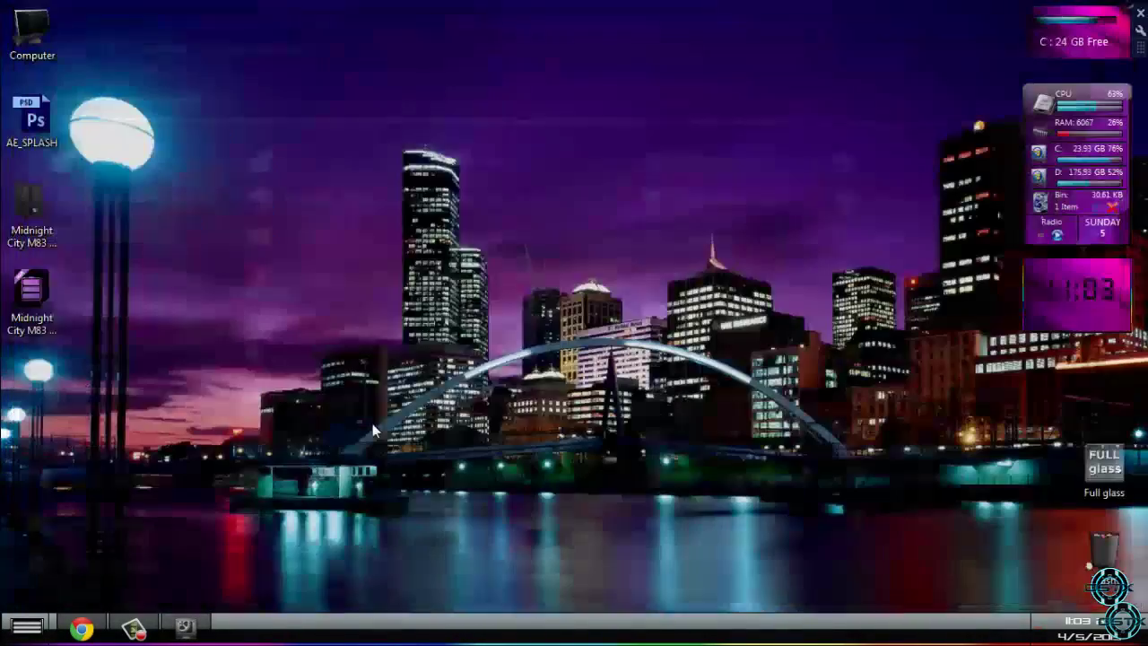
right_click(373, 423)
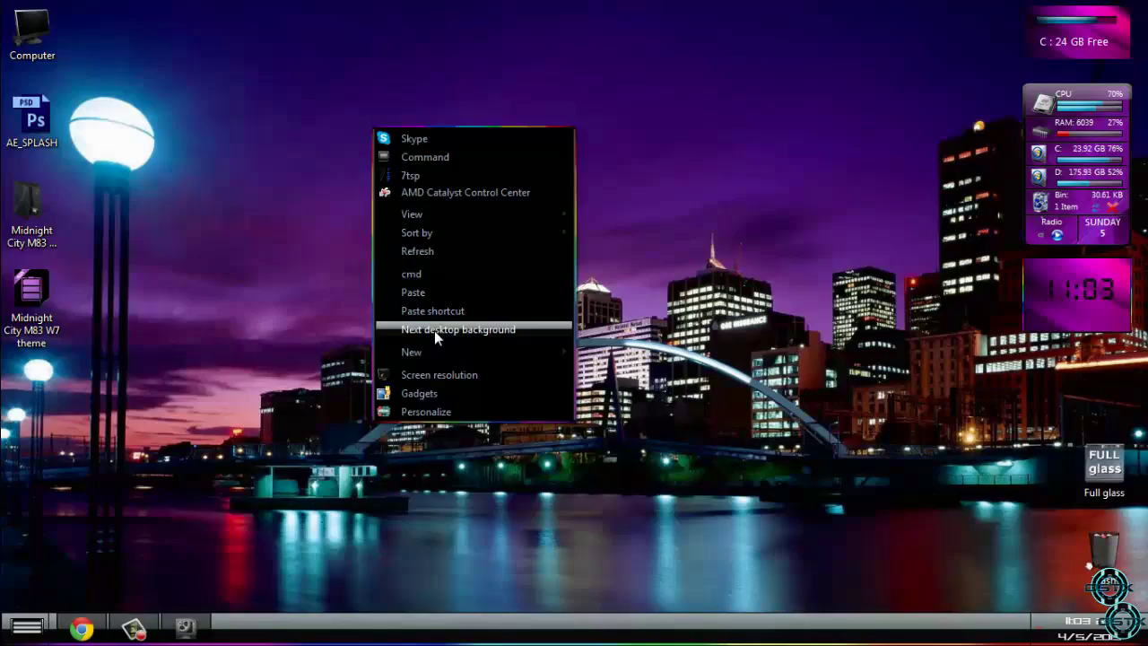
left_click(434, 330)
right_click(434, 330)
left_click(502, 235)
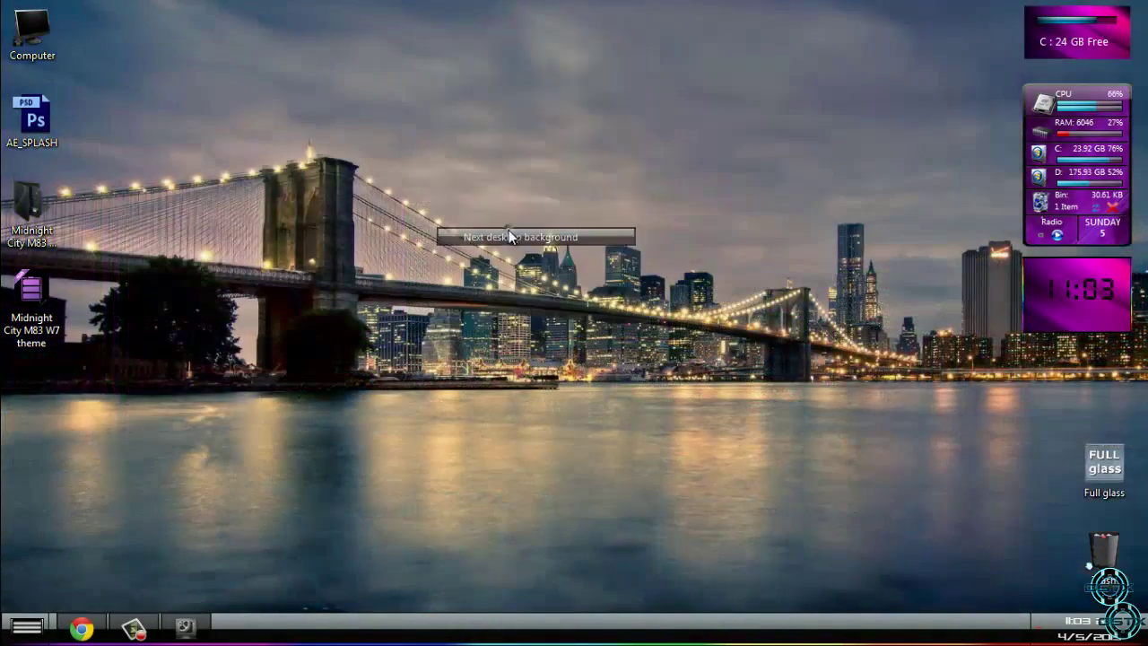
right_click(511, 228)
left_click(573, 428)
right_click(417, 227)
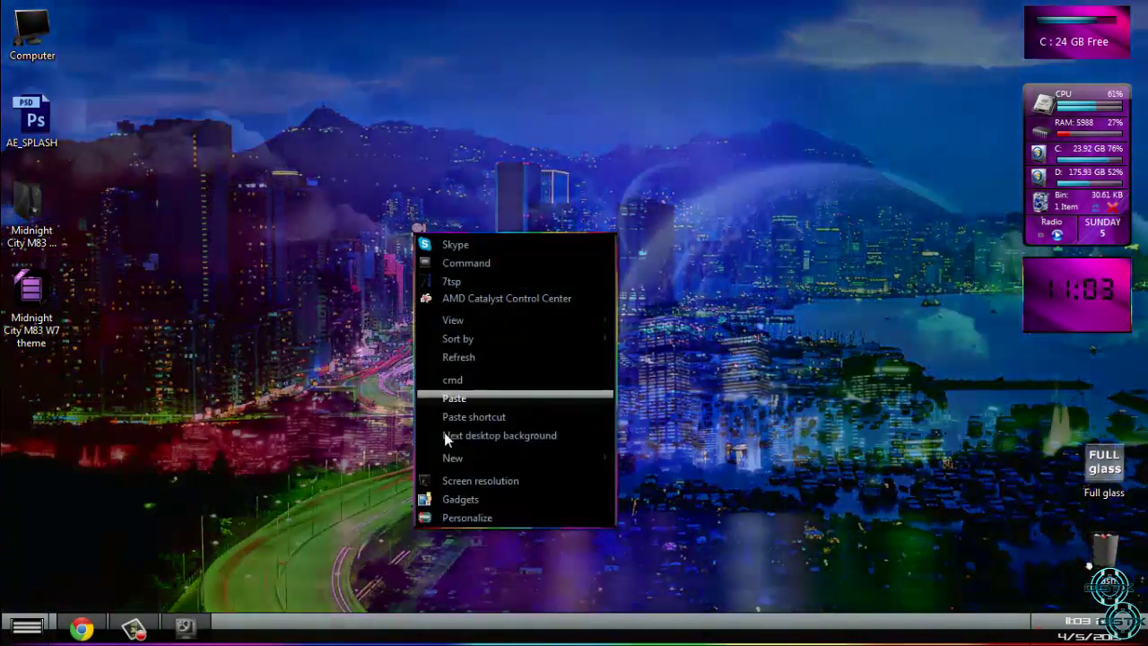
left_click(448, 436)
right_click(397, 240)
left_click(465, 439)
right_click(395, 231)
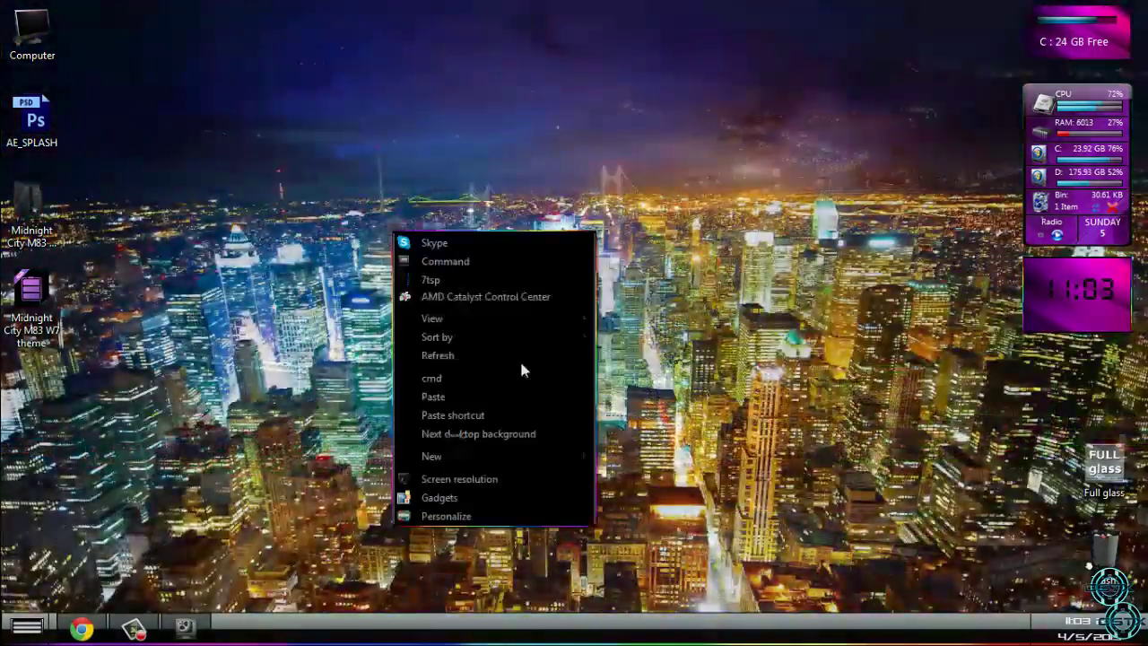
left_click(466, 439)
right_click(380, 141)
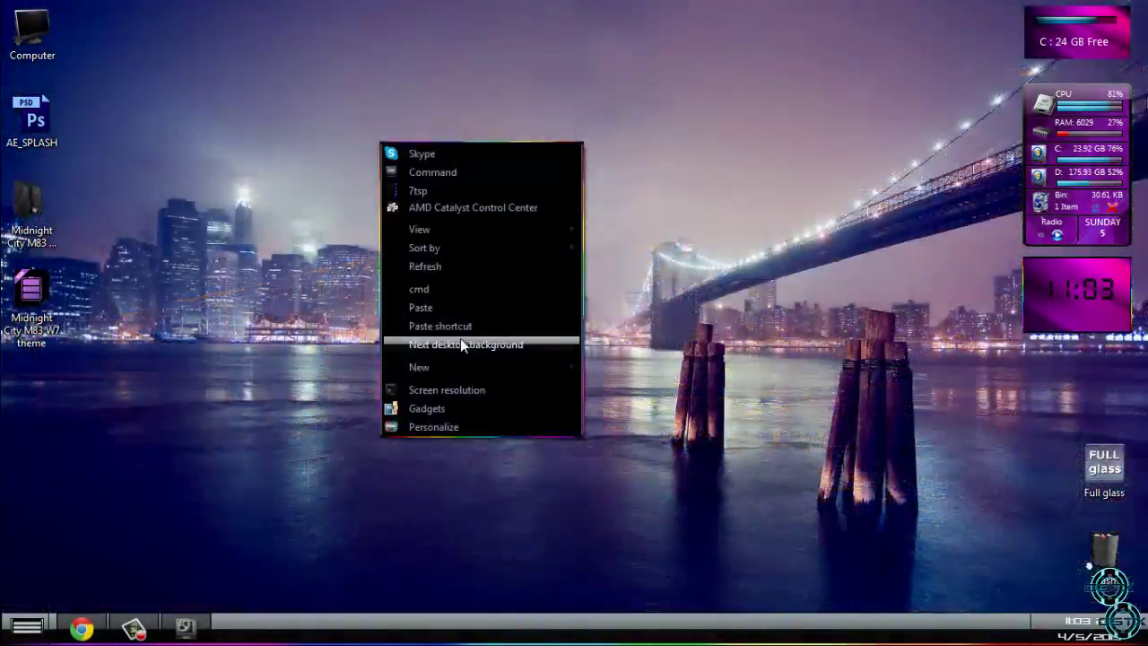
left_click(450, 341)
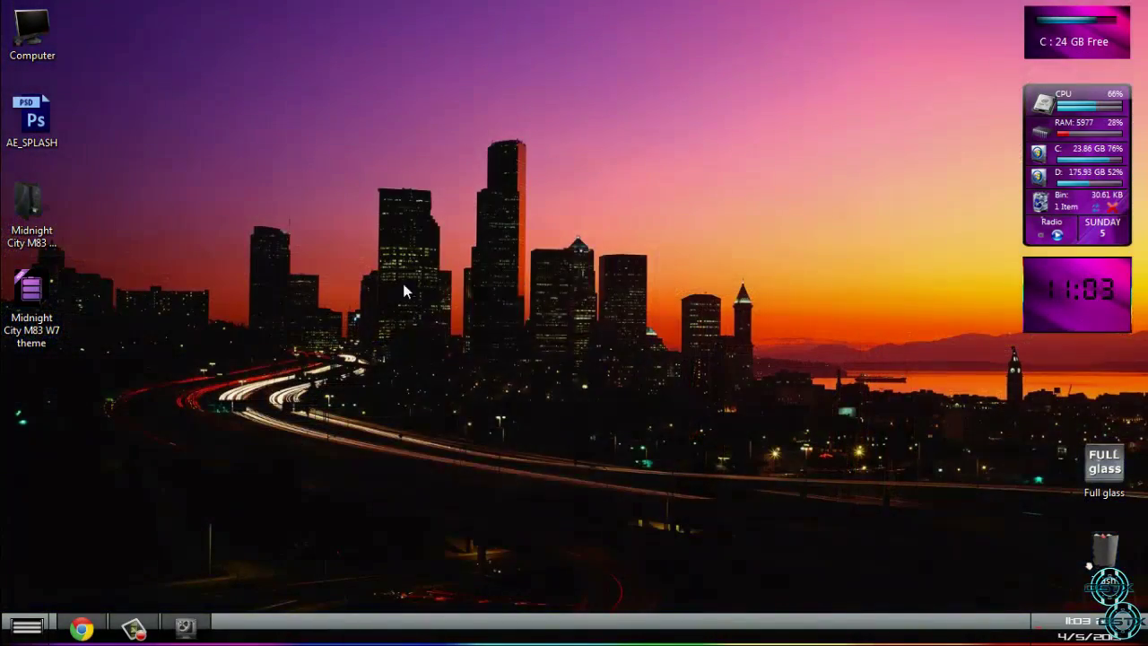
right_click(402, 278)
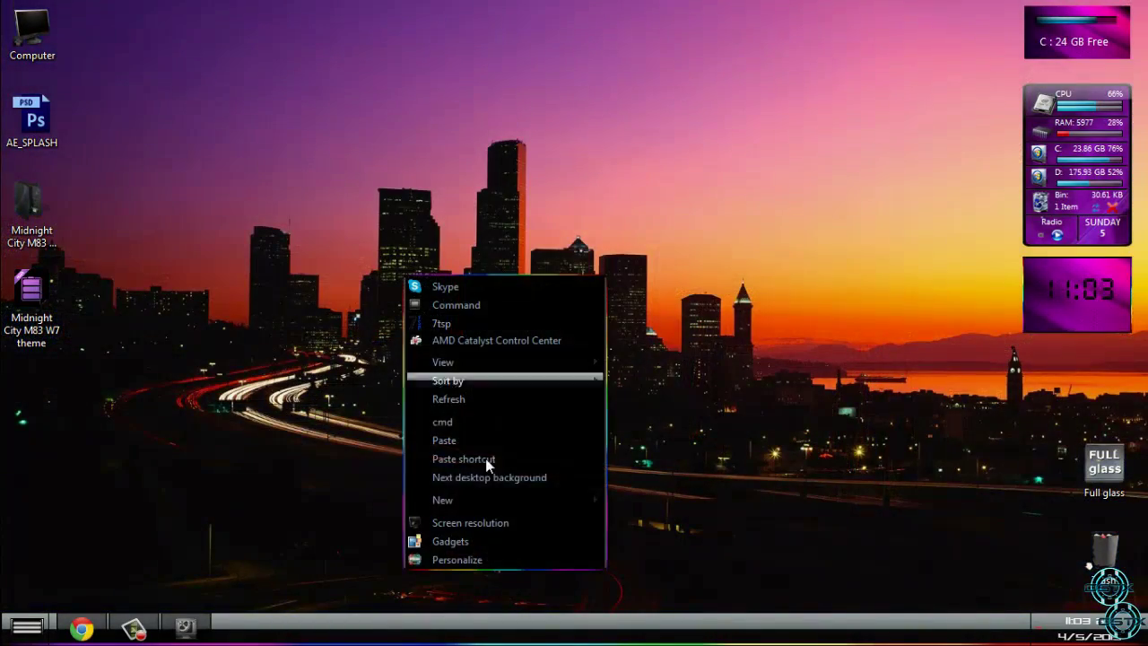
left_click(457, 477)
right_click(405, 231)
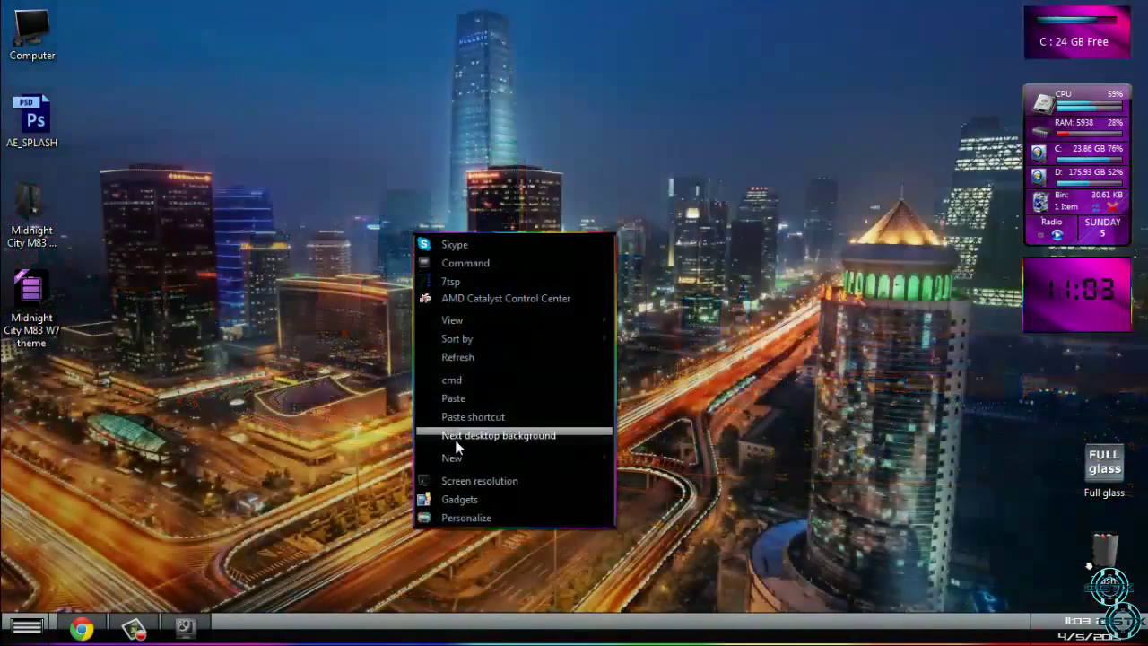
left_click(453, 433)
right_click(390, 305)
left_click(435, 497)
right_click(422, 258)
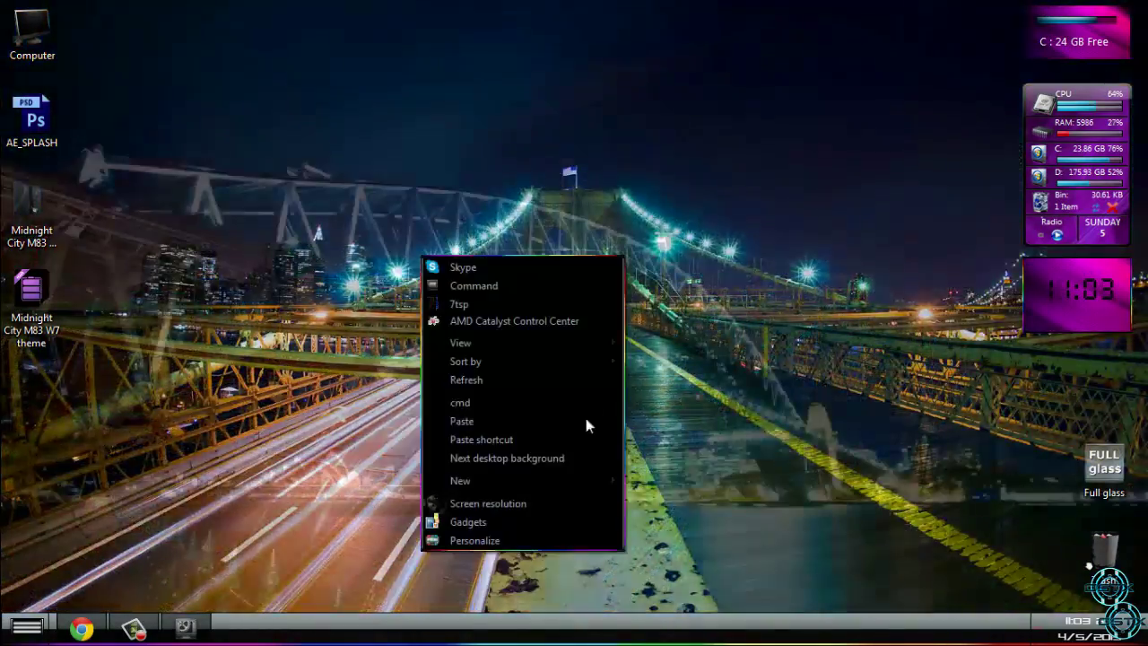
left_click(503, 468)
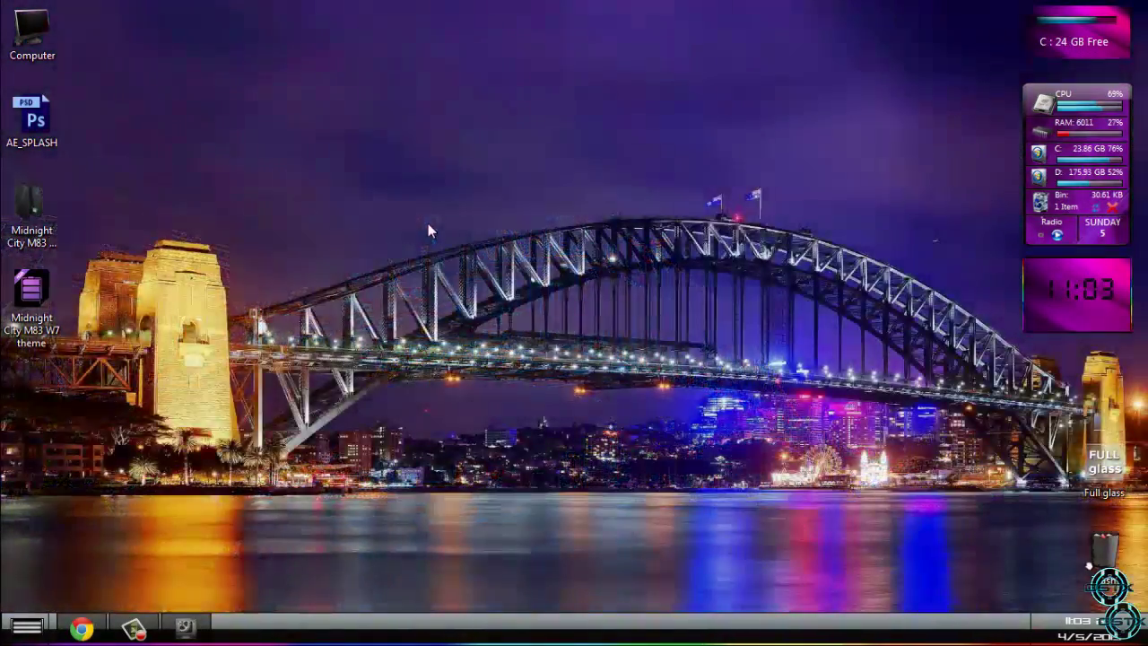
left_click(27, 625)
right_click(548, 240)
left_click(679, 444)
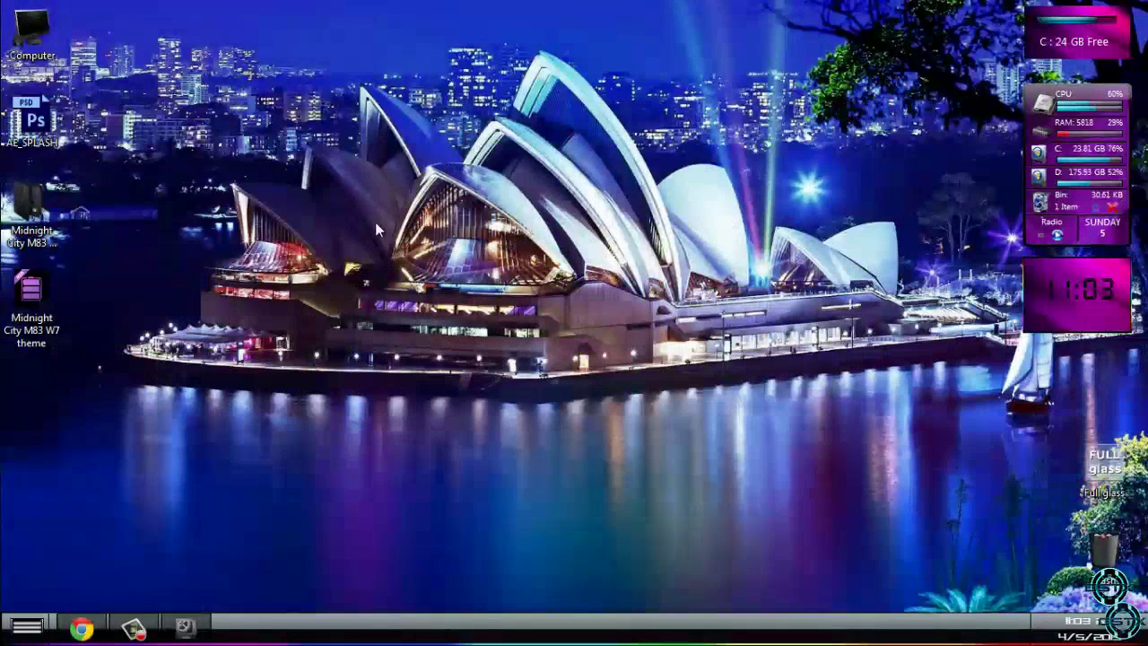
left_click(51, 318)
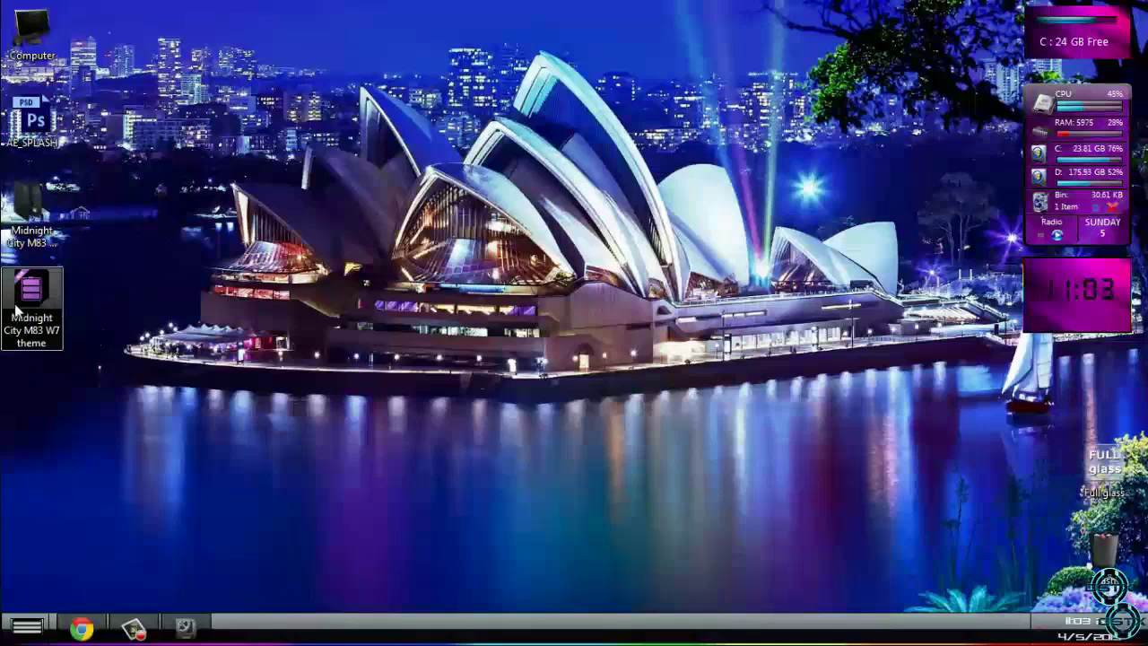
left_click(109, 285)
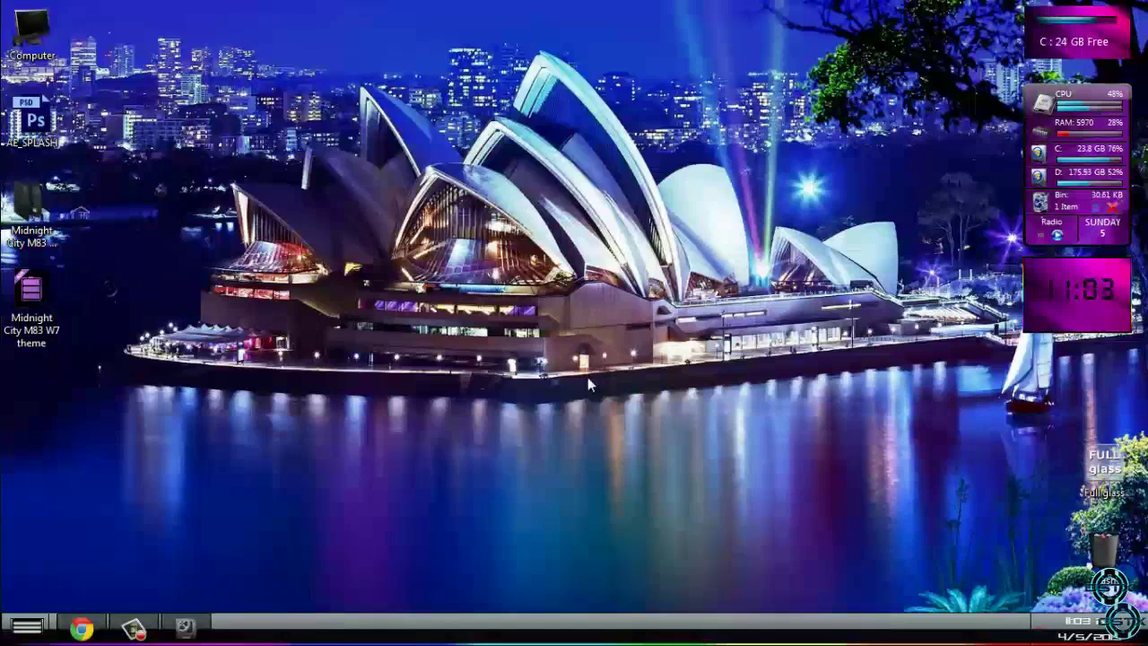